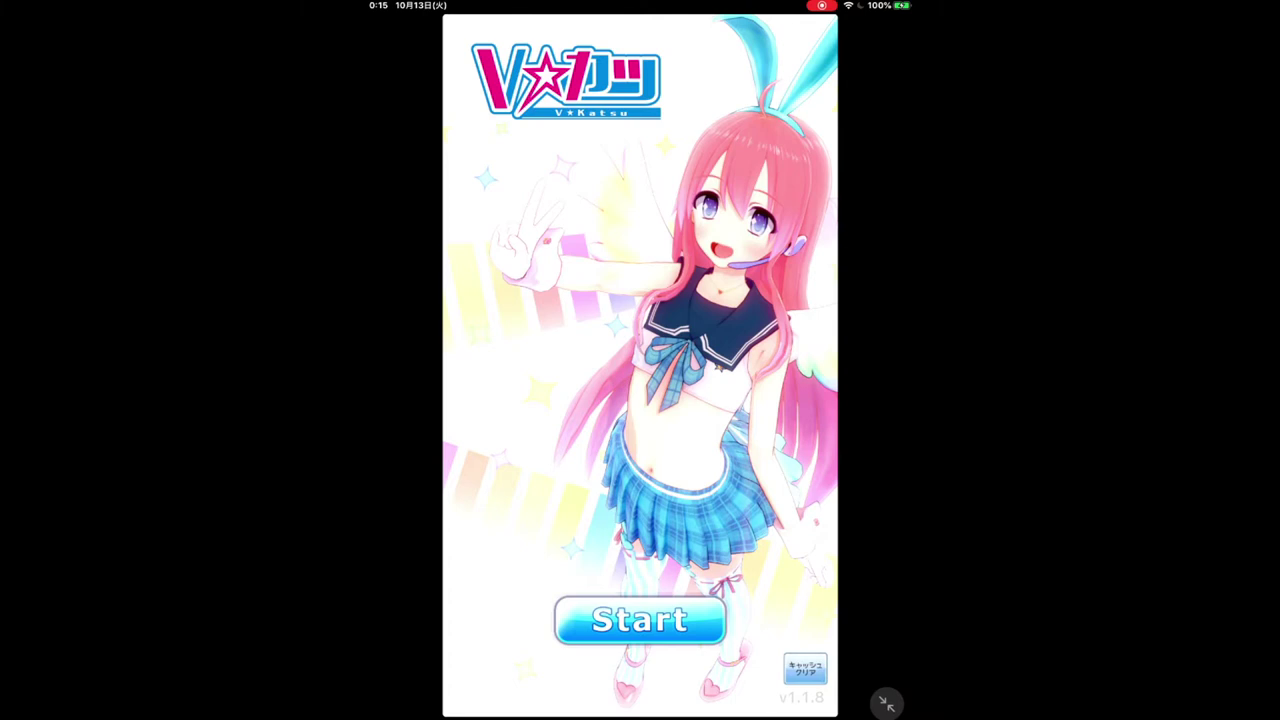
Start V-Katsu and begin a new custom character with the MALE base model
left_click(639, 620)
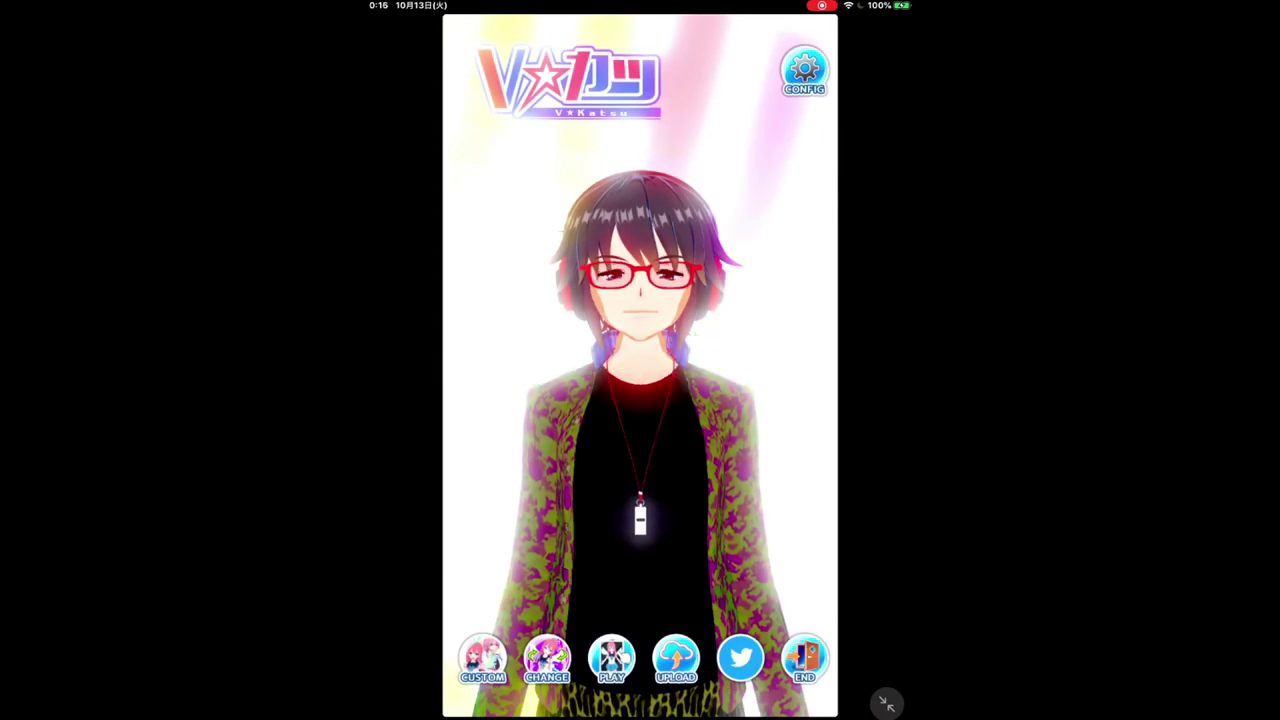
left_click(546, 658)
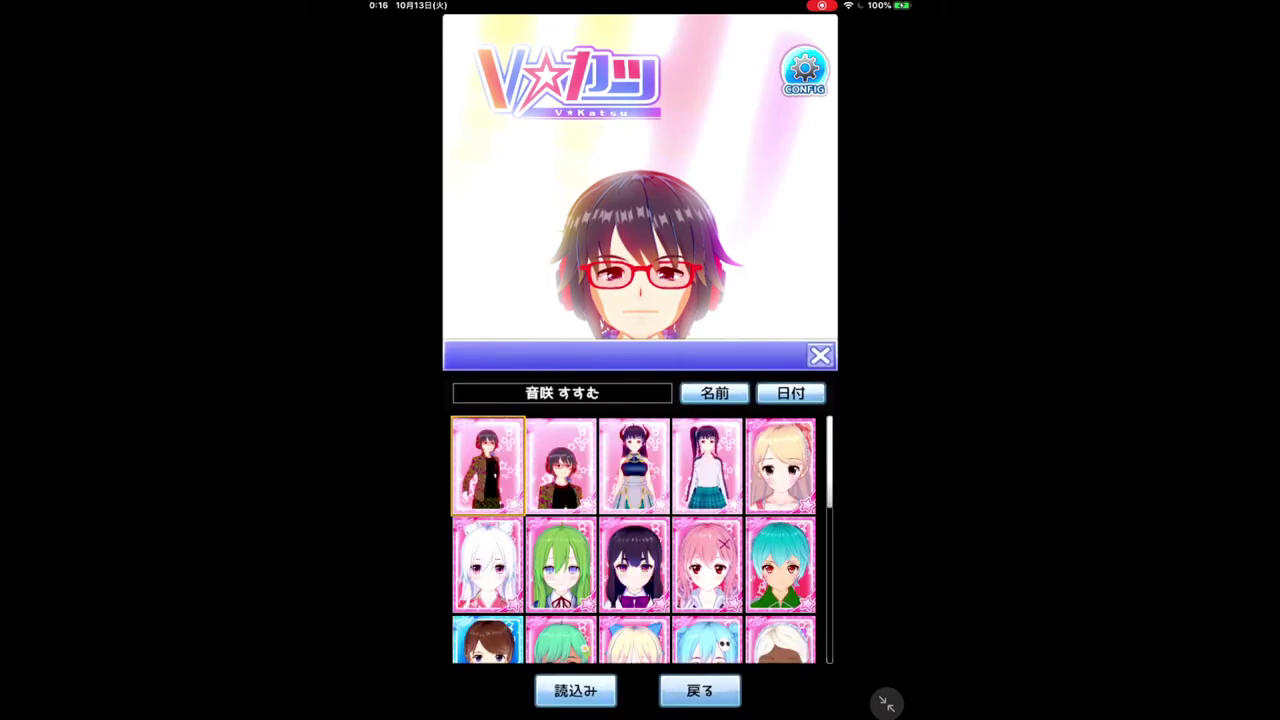
left_click(700, 690)
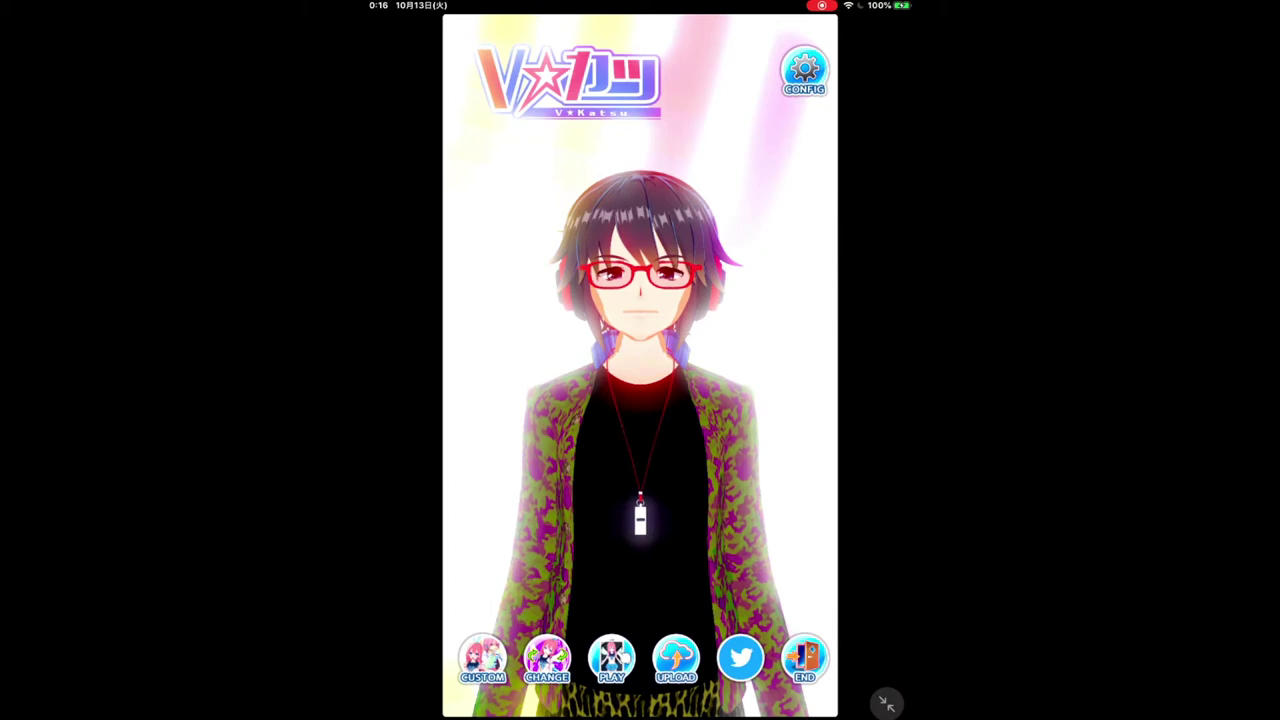
left_click(482, 658)
left_click(640, 658)
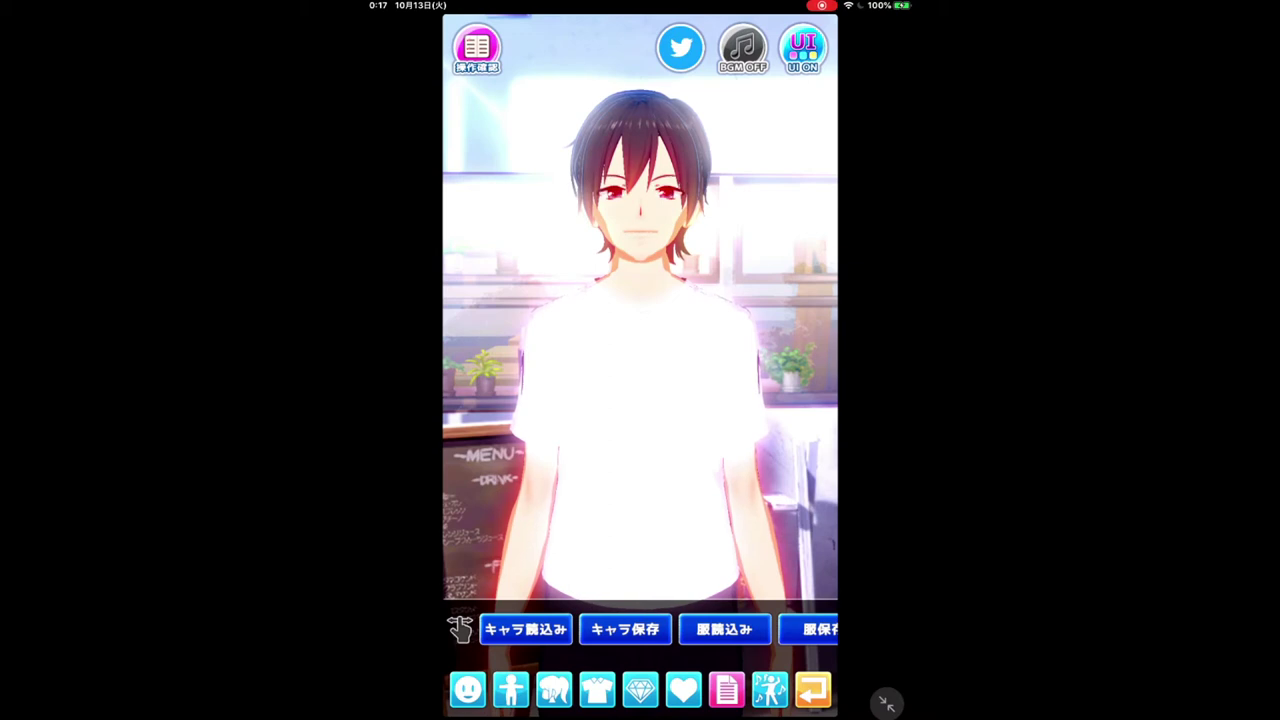
Browse the body shape, back hair, tops and face shape settings of the default avatar
left_click(510, 689)
left_click(554, 689)
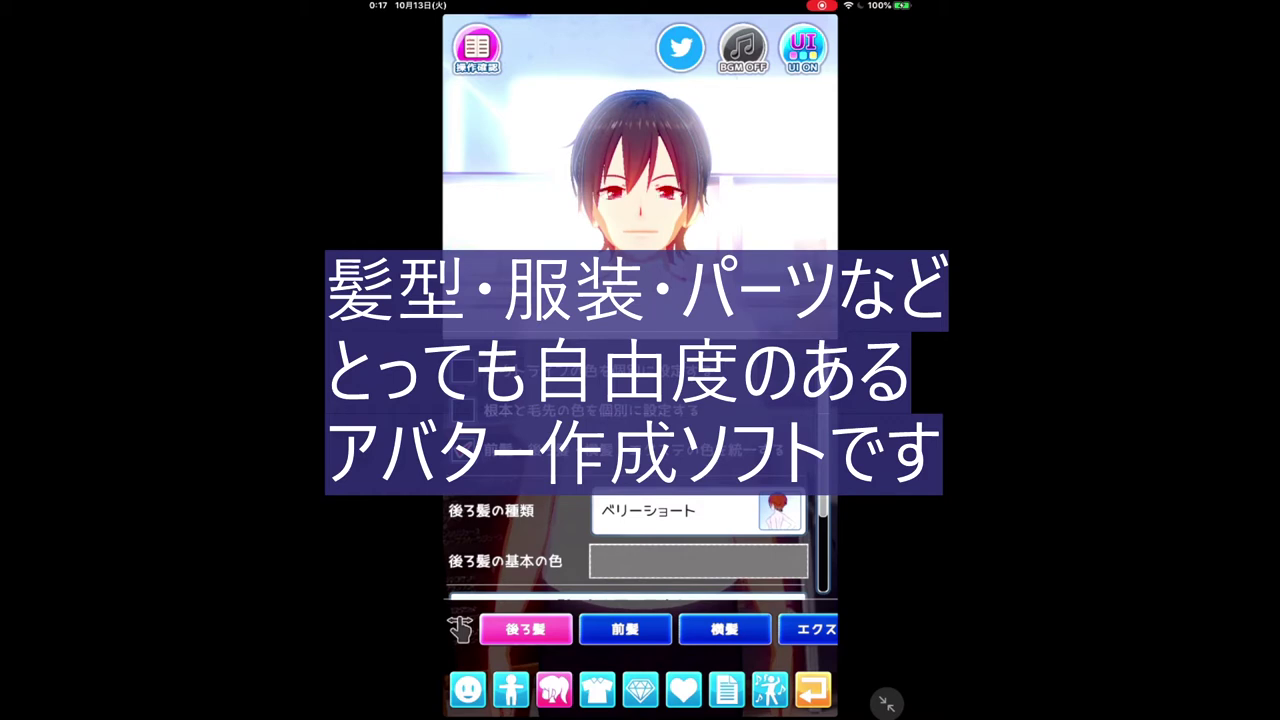
left_click(597, 689)
left_click(468, 689)
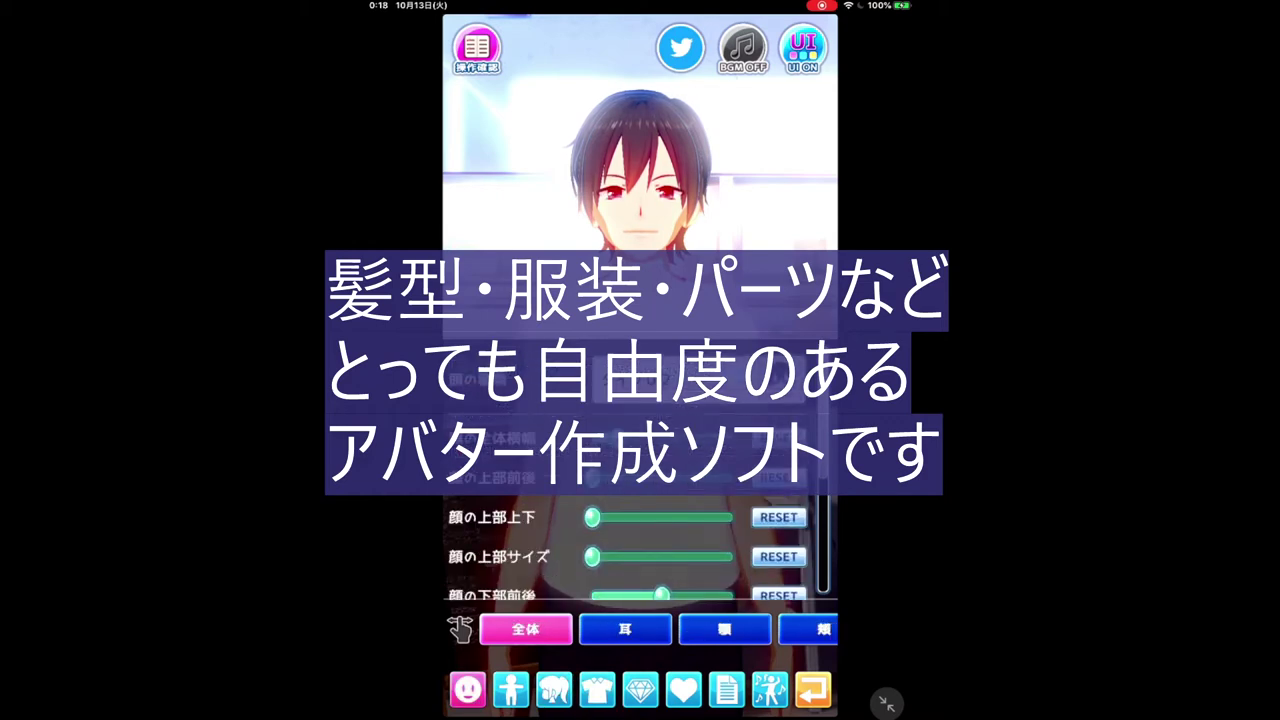
Load the saved glasses-and-headphones character via キャラ読込み, then turn the UI off
left_click(726, 689)
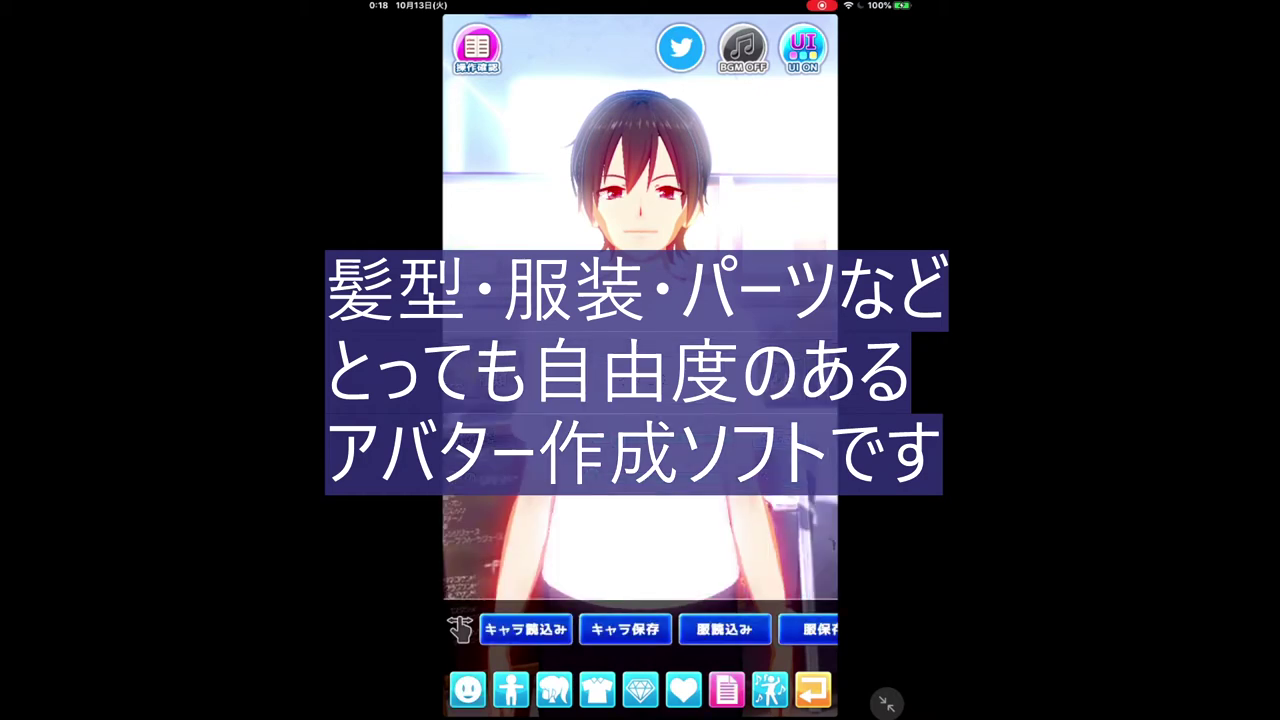
left_click(525, 629)
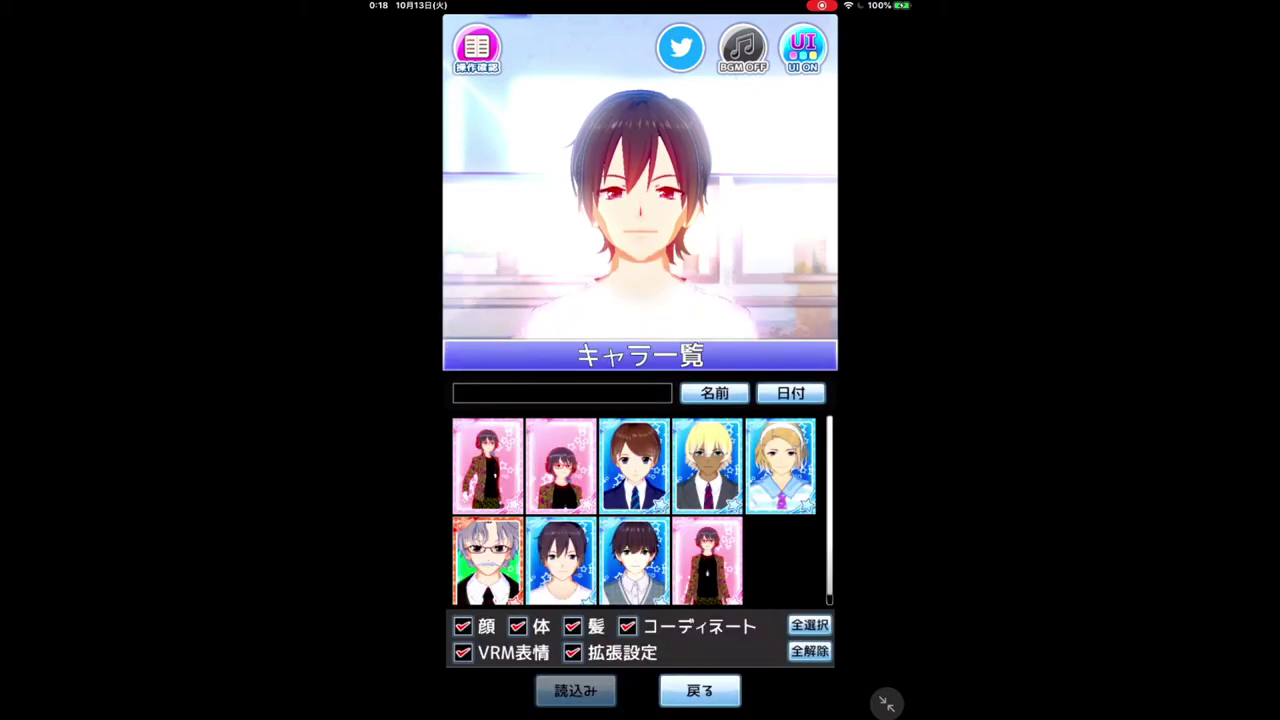
left_click(487, 465)
left_click(575, 690)
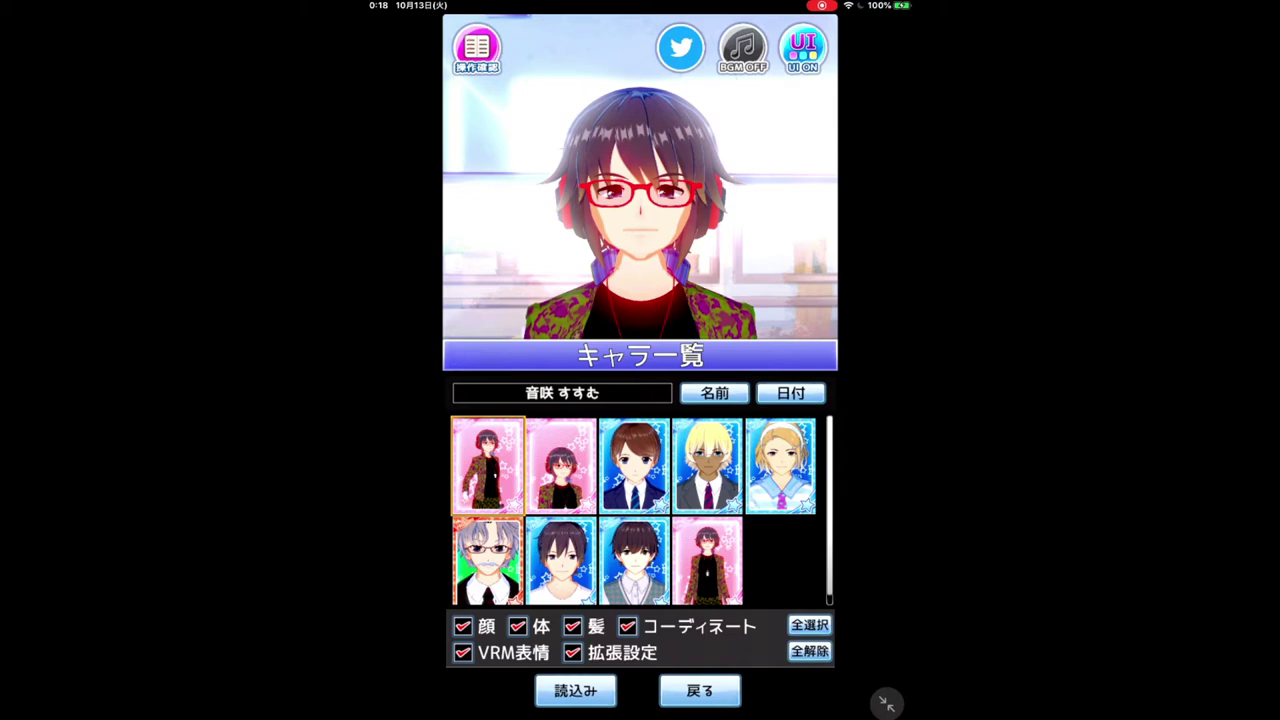
left_click(699, 690)
left_click(803, 48)
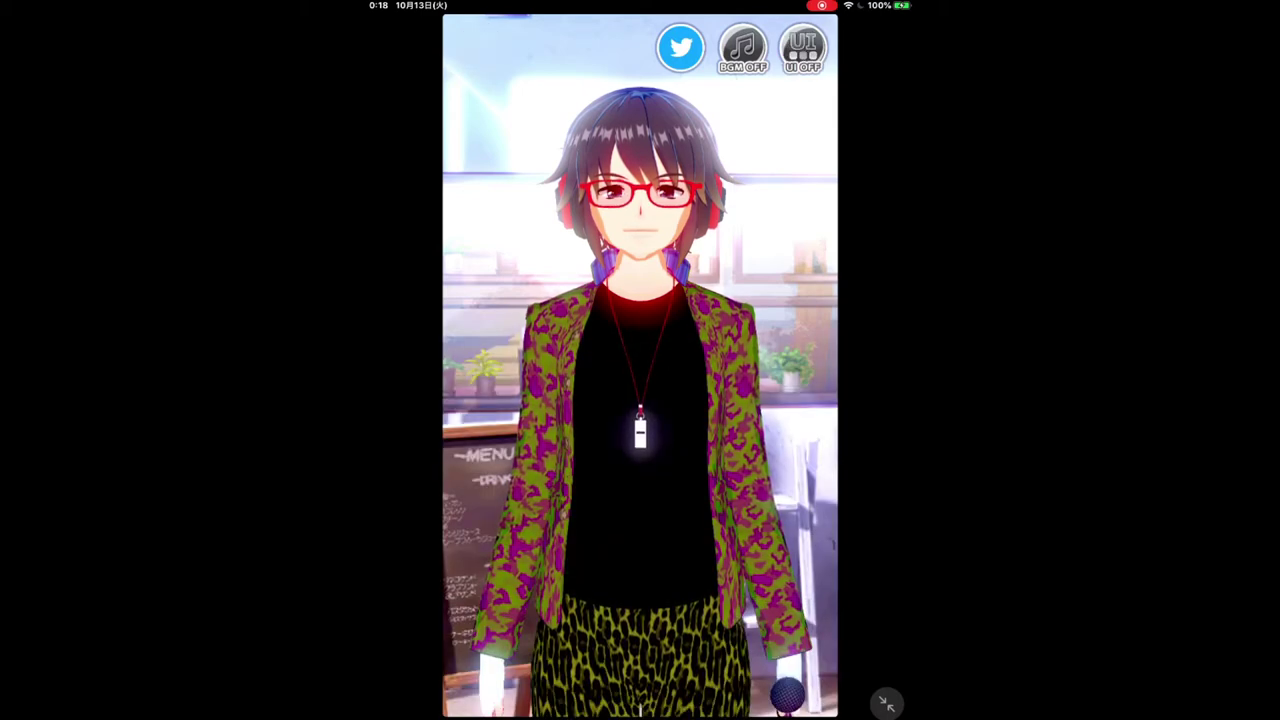
Set 背景の種類 to 単色 green and drag the 口の開き slider fully right
left_click(803, 48)
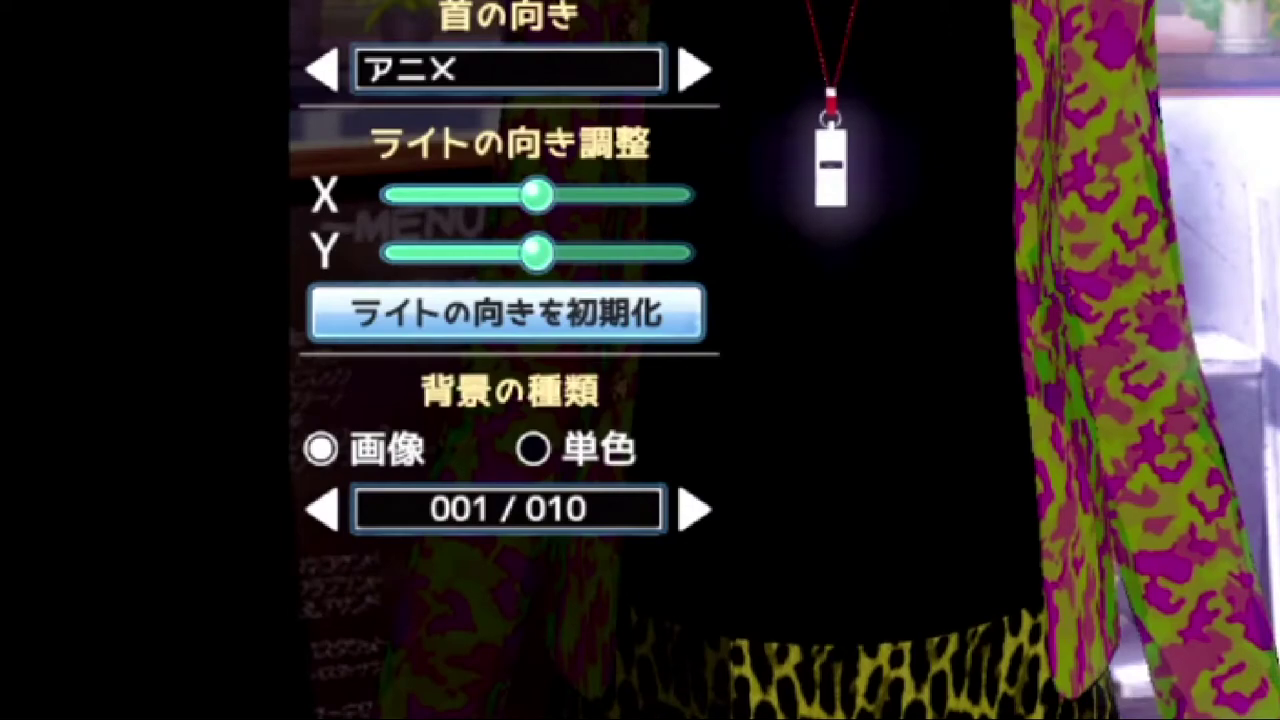
left_click(532, 537)
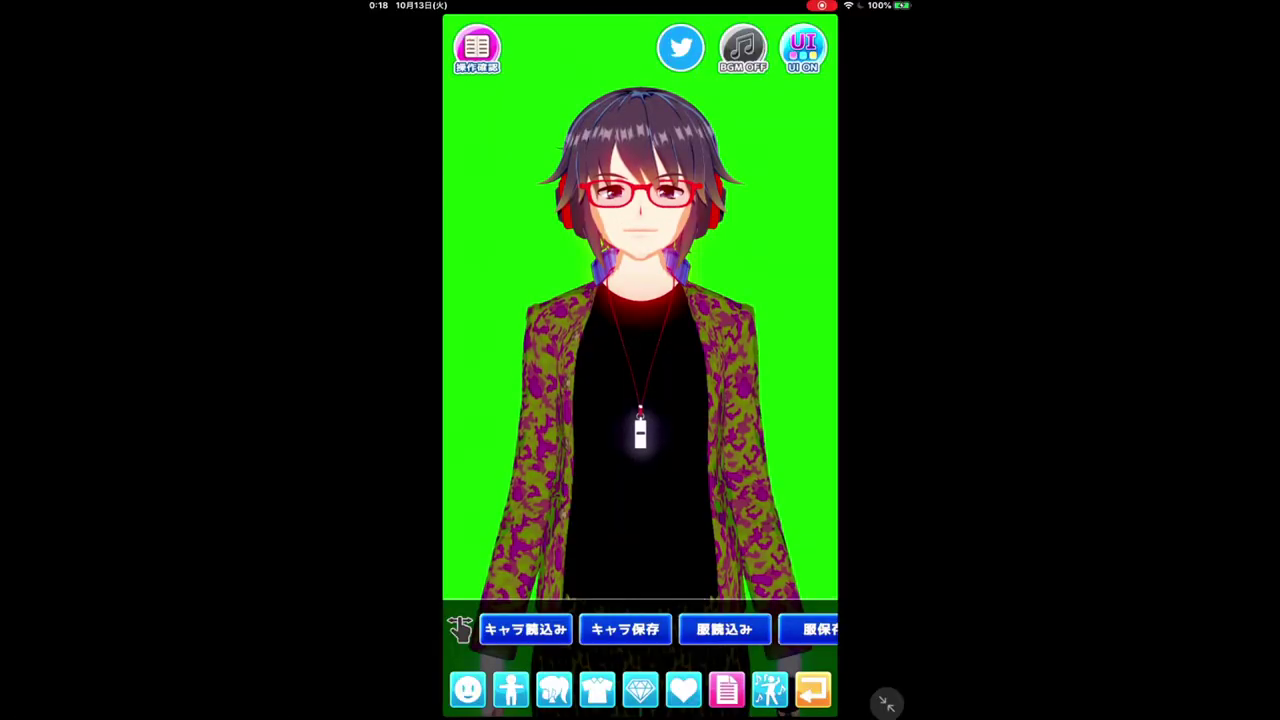
left_click(476, 48)
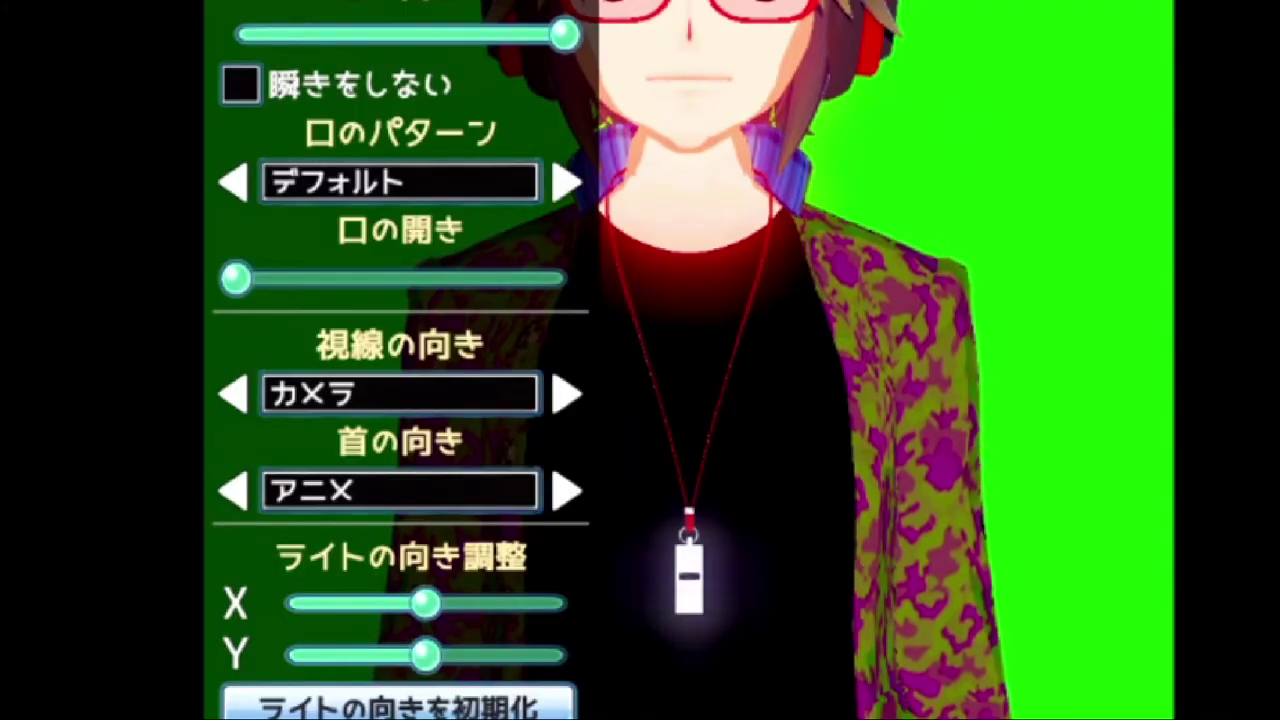
left_click_drag(237, 279, 565, 279)
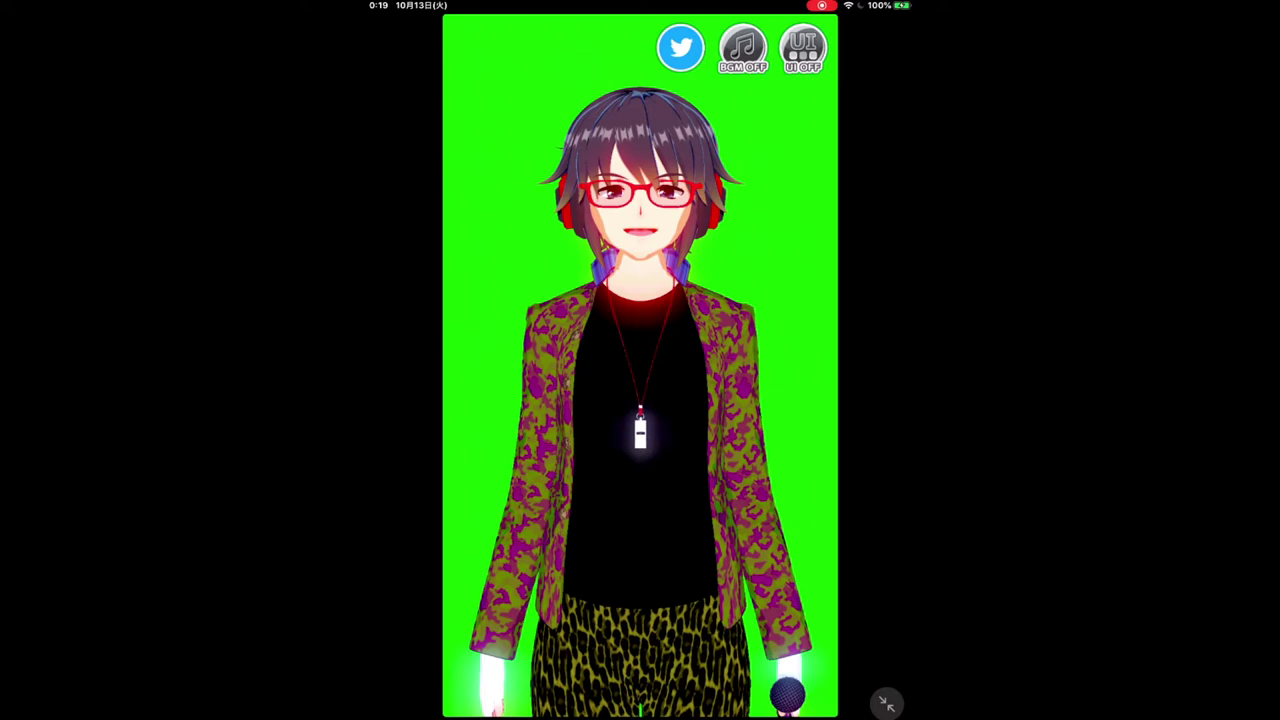
Screenshot the avatar, then drag the 目の開き slider fully left to close its eyes
key("super+shift+3")
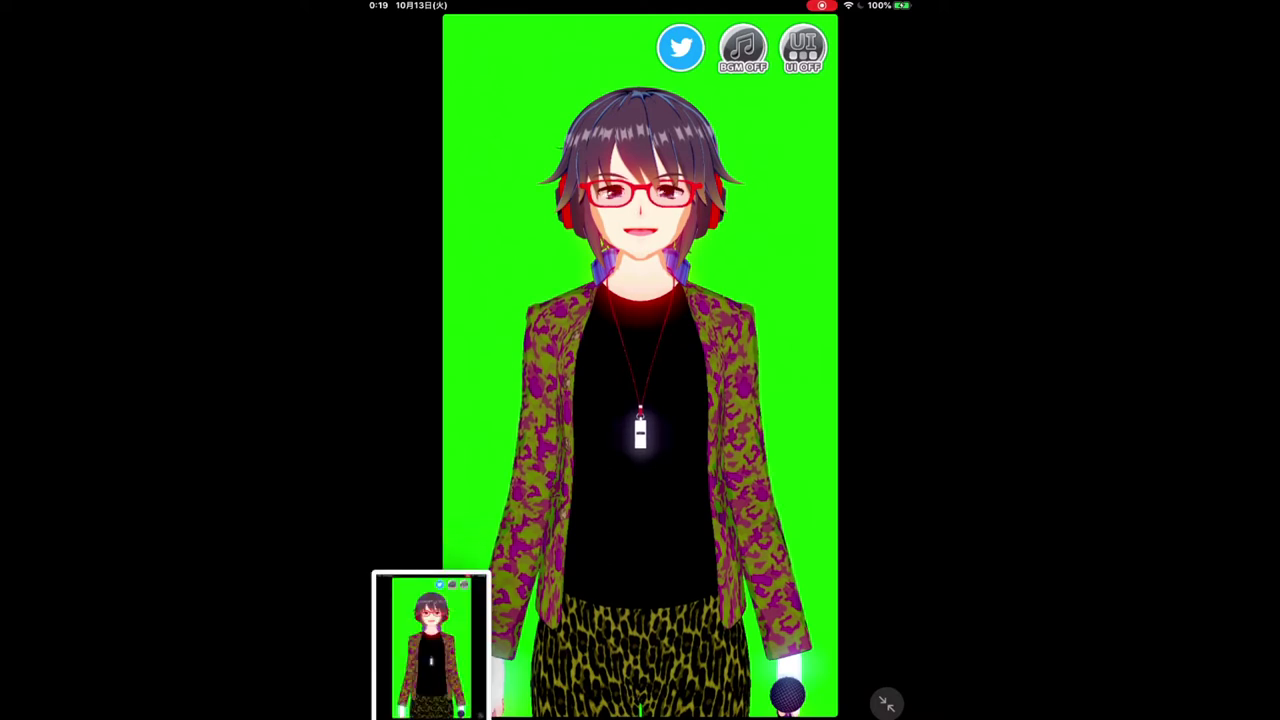
left_click(803, 47)
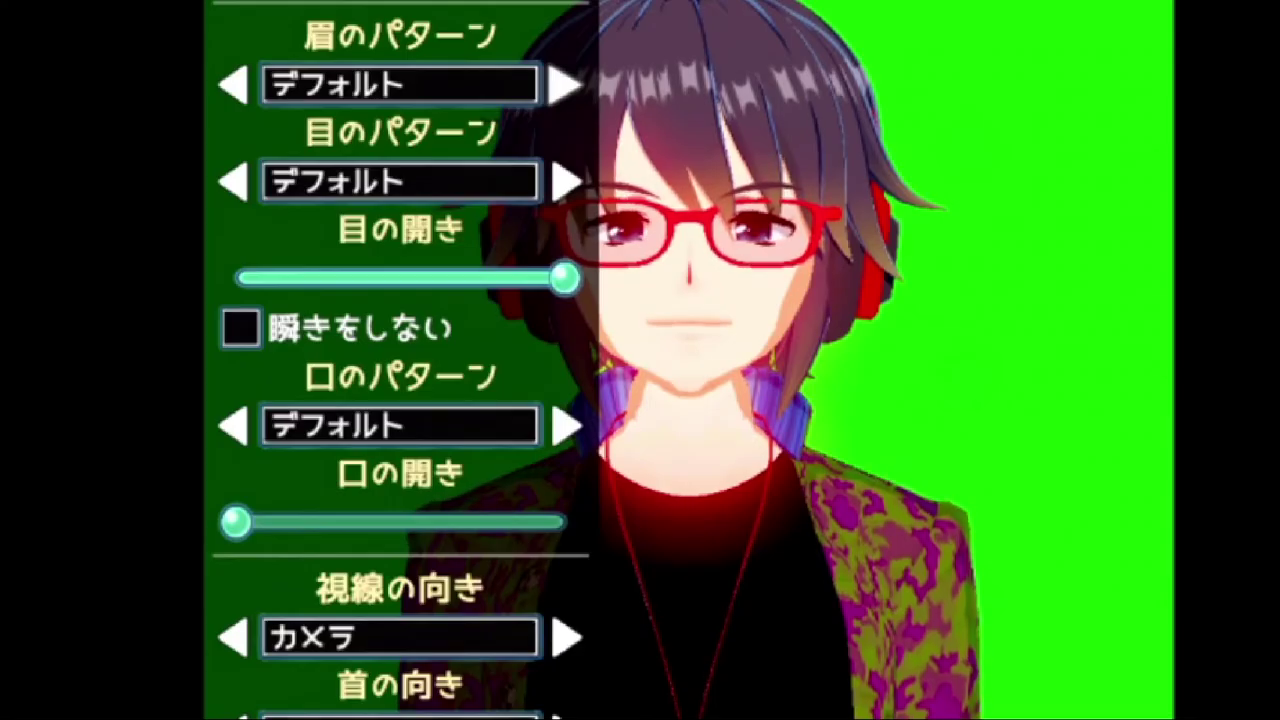
left_click_drag(545, 278, 236, 278)
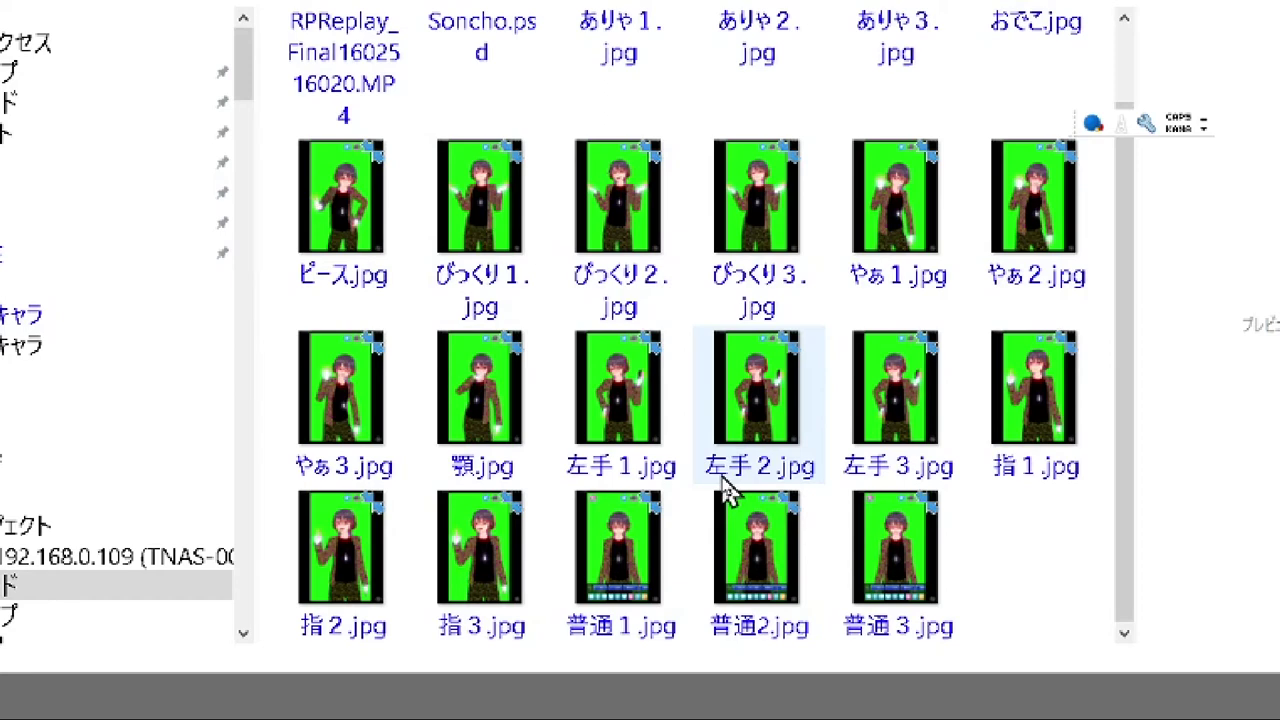
Drag the selected 普通1.jpg, 普通2.jpg and 普通3.jpg into Photoshop Elements
left_click(910, 522, "shift")
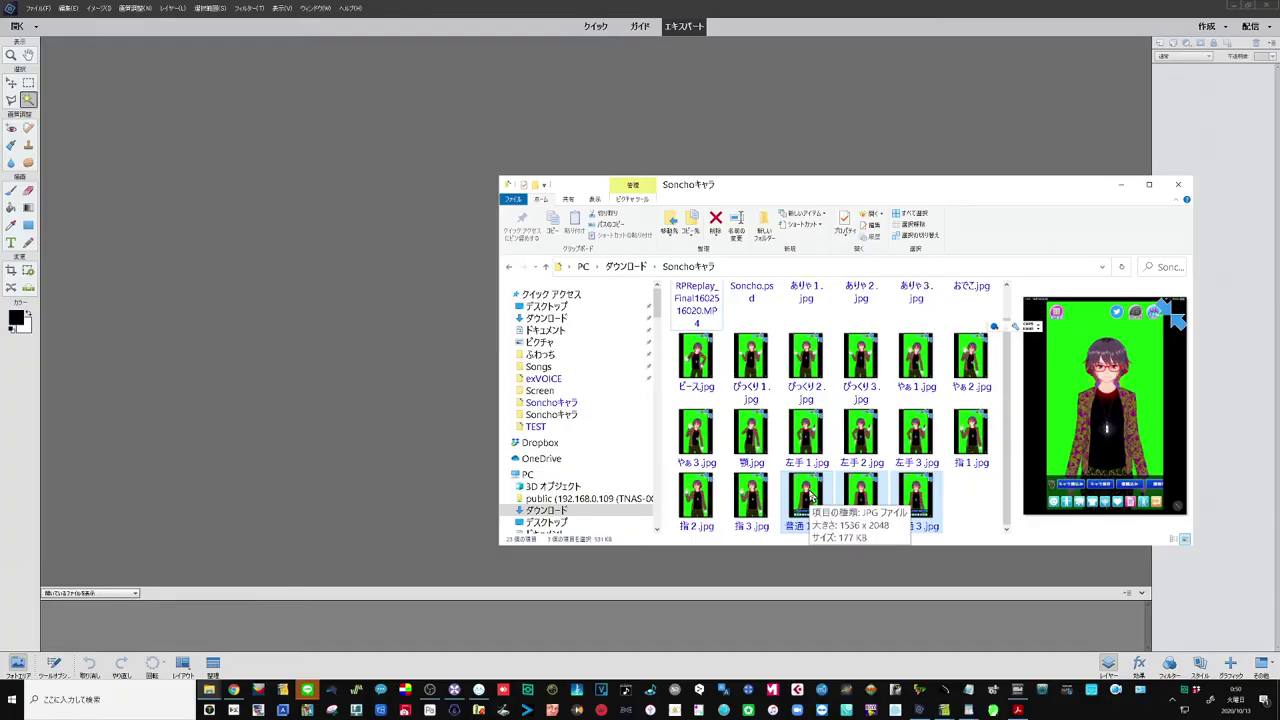
left_click_drag(812, 497, 389, 349)
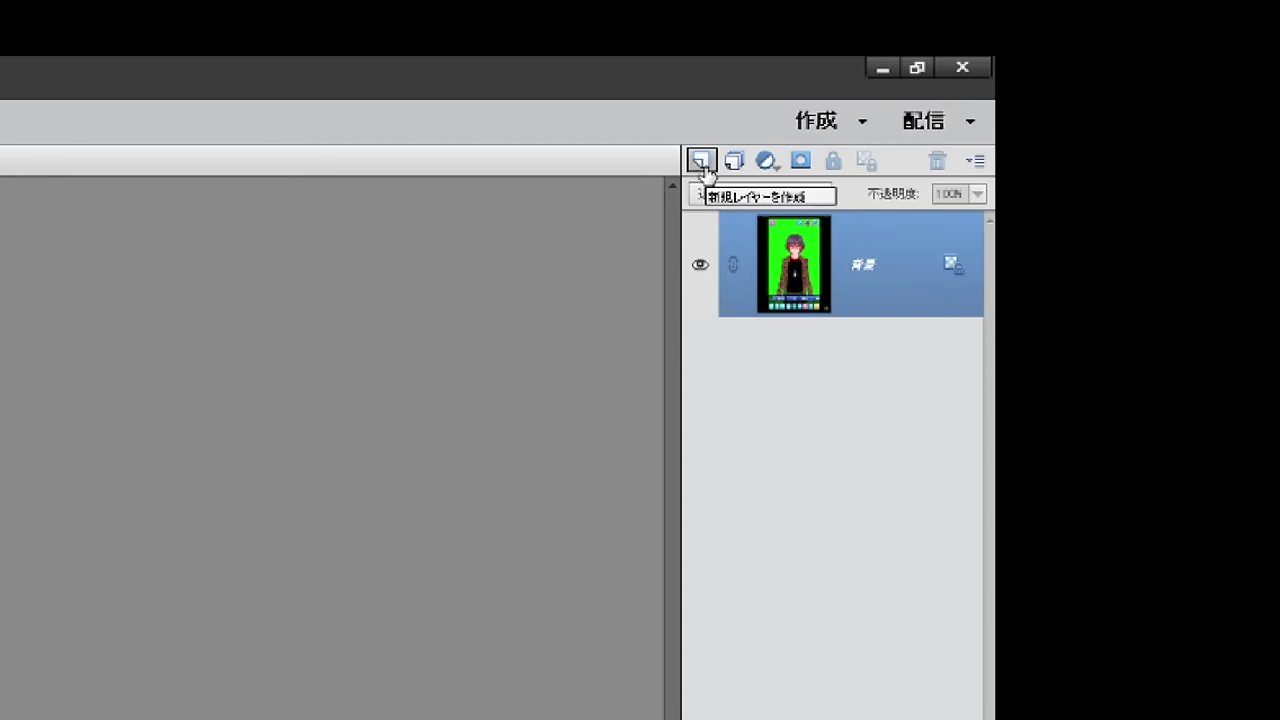
Add two empty layers to 普通1 and paste the third image's cut picture into レイヤー2
left_click(703, 162)
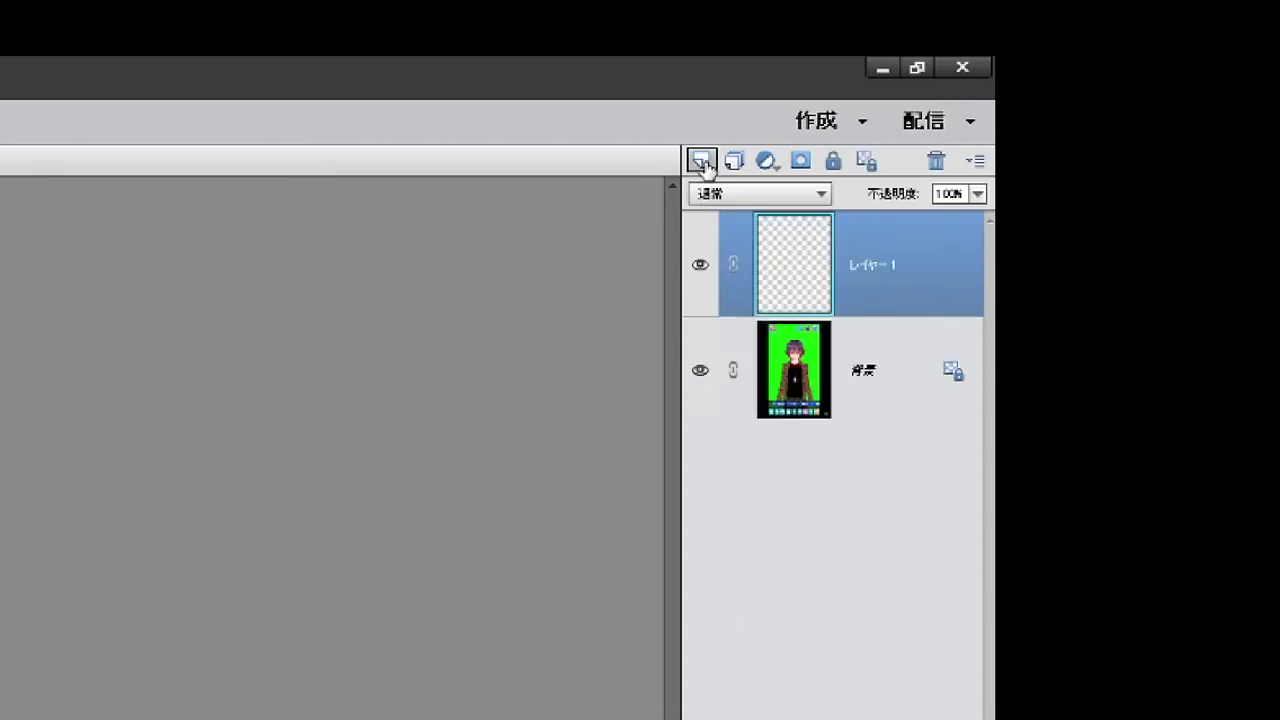
left_click(703, 162)
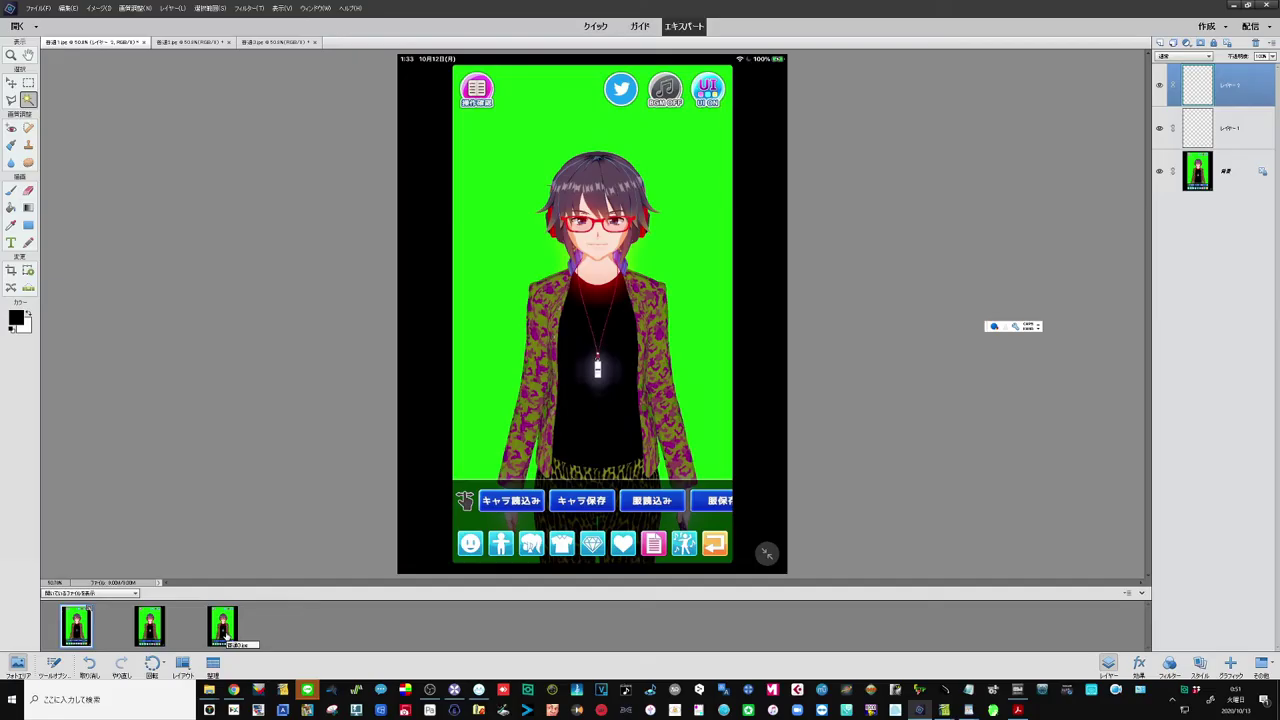
left_click(225, 634)
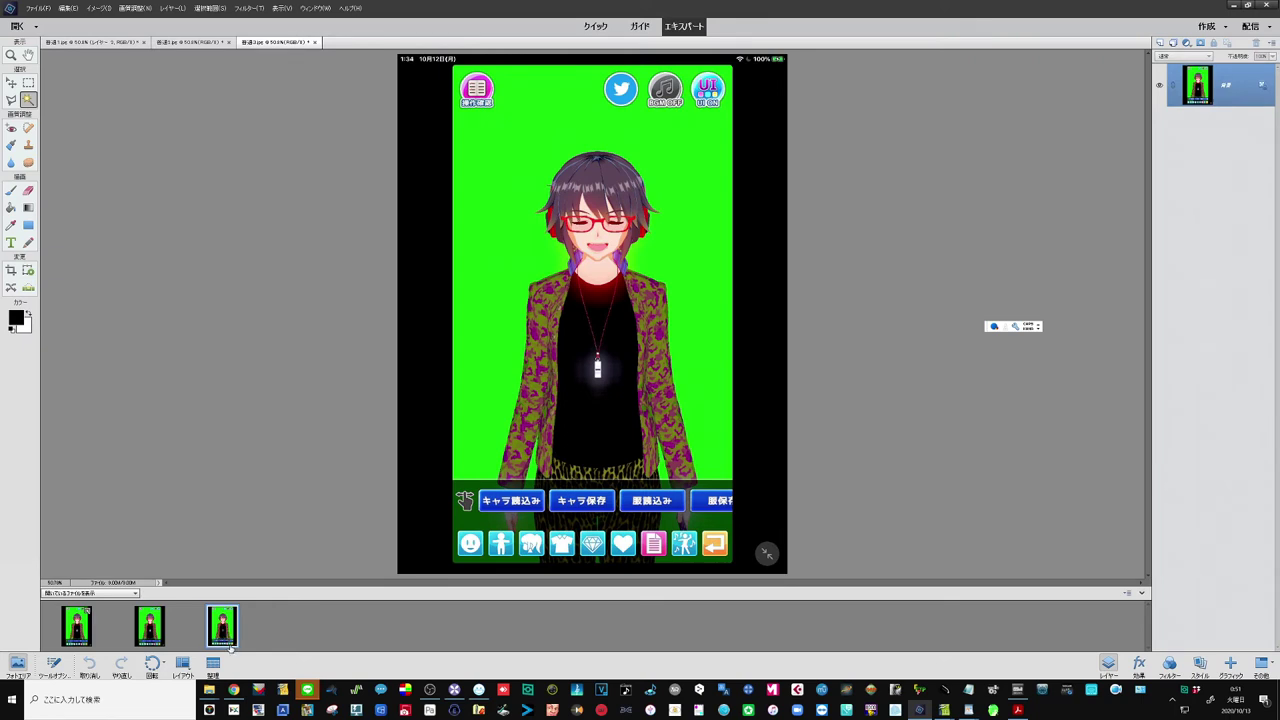
key("ctrl+a")
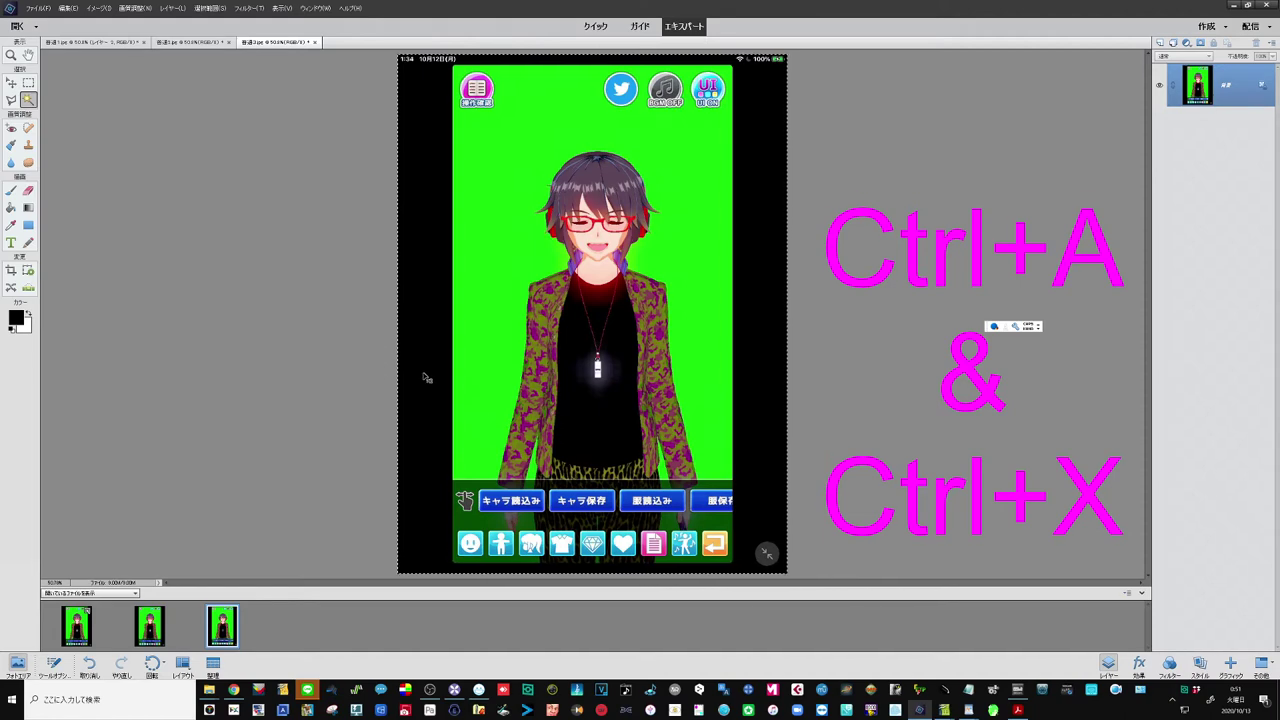
key("ctrl+x")
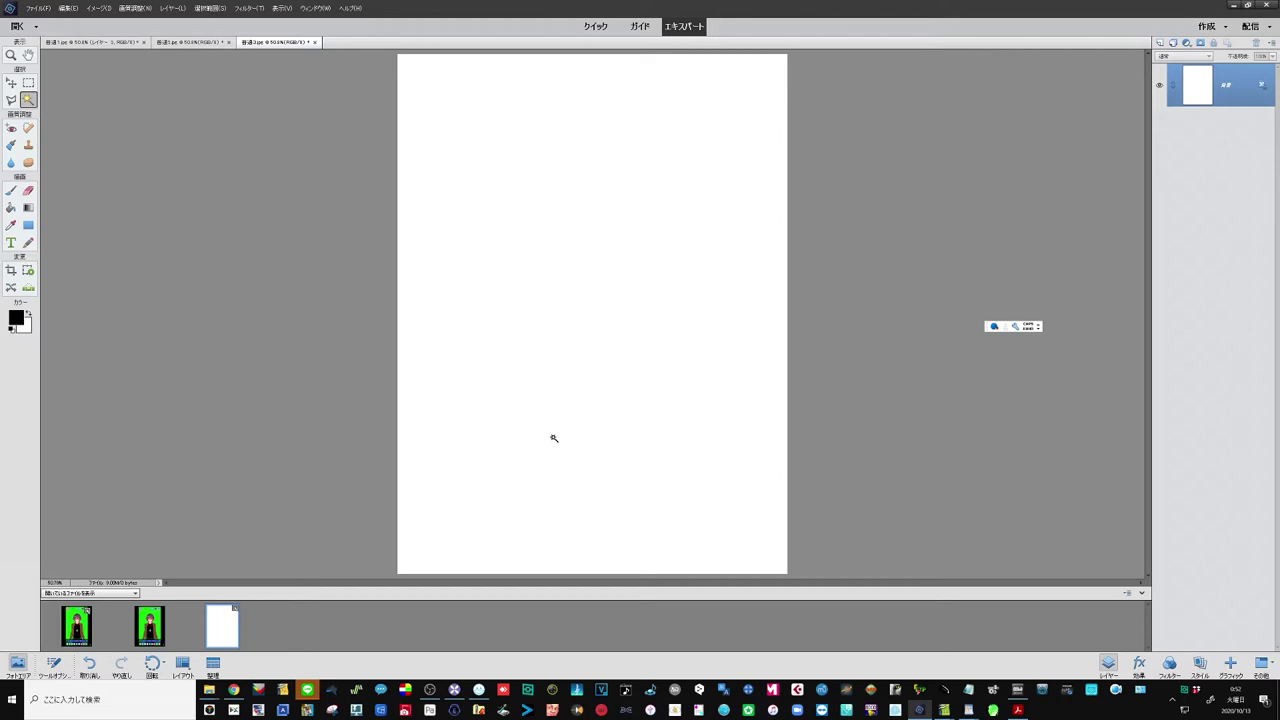
left_click(77, 625)
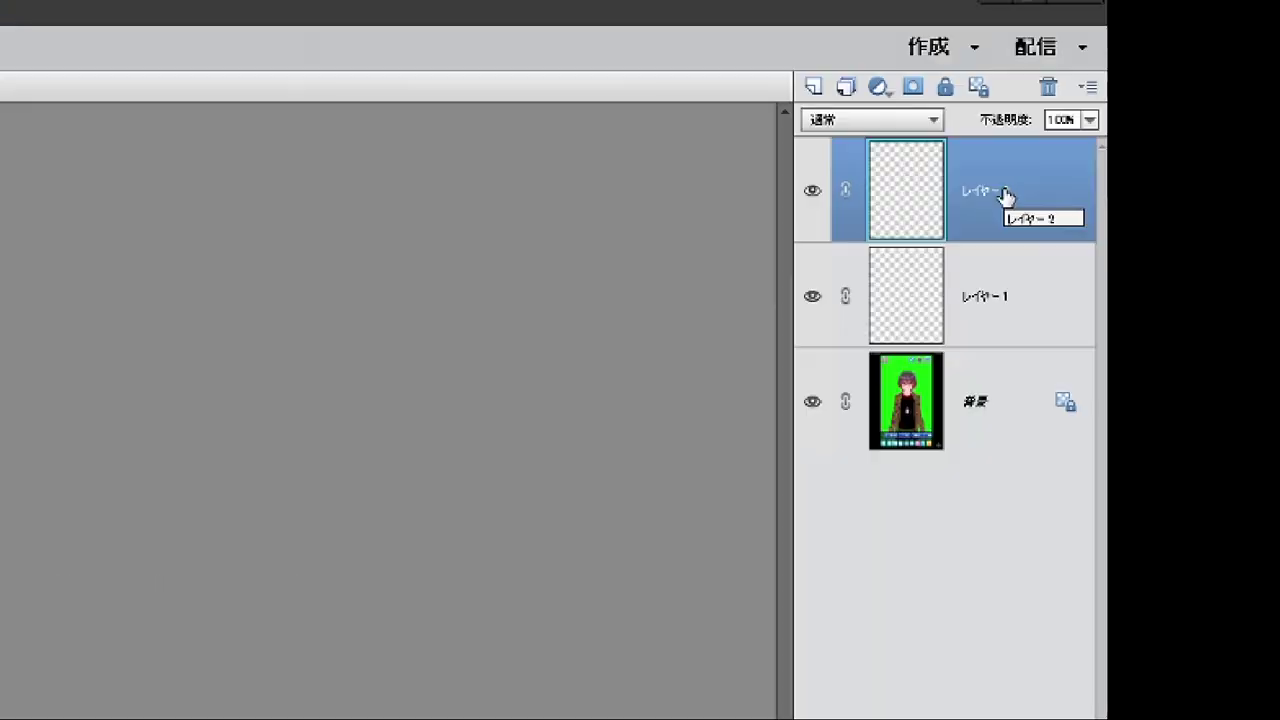
key("ctrl+v")
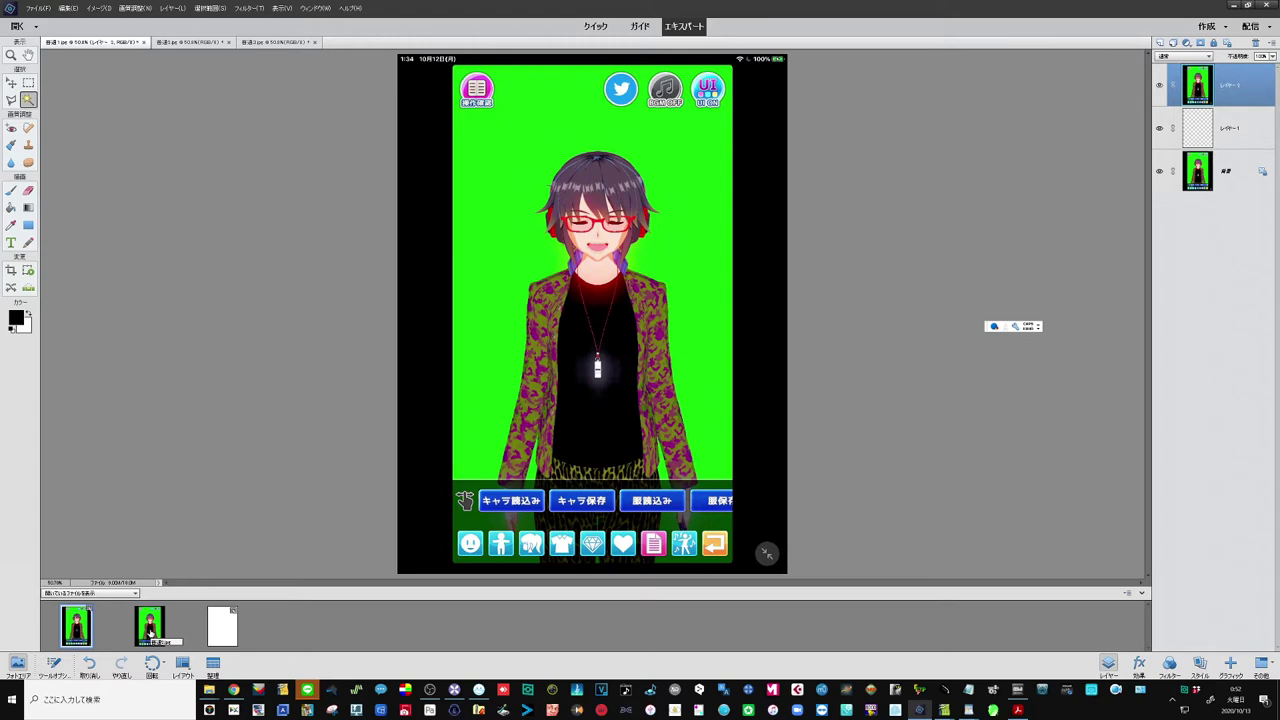
Take the second image's picture and paste it into レイヤー1 of 普通1
left_click(150, 628)
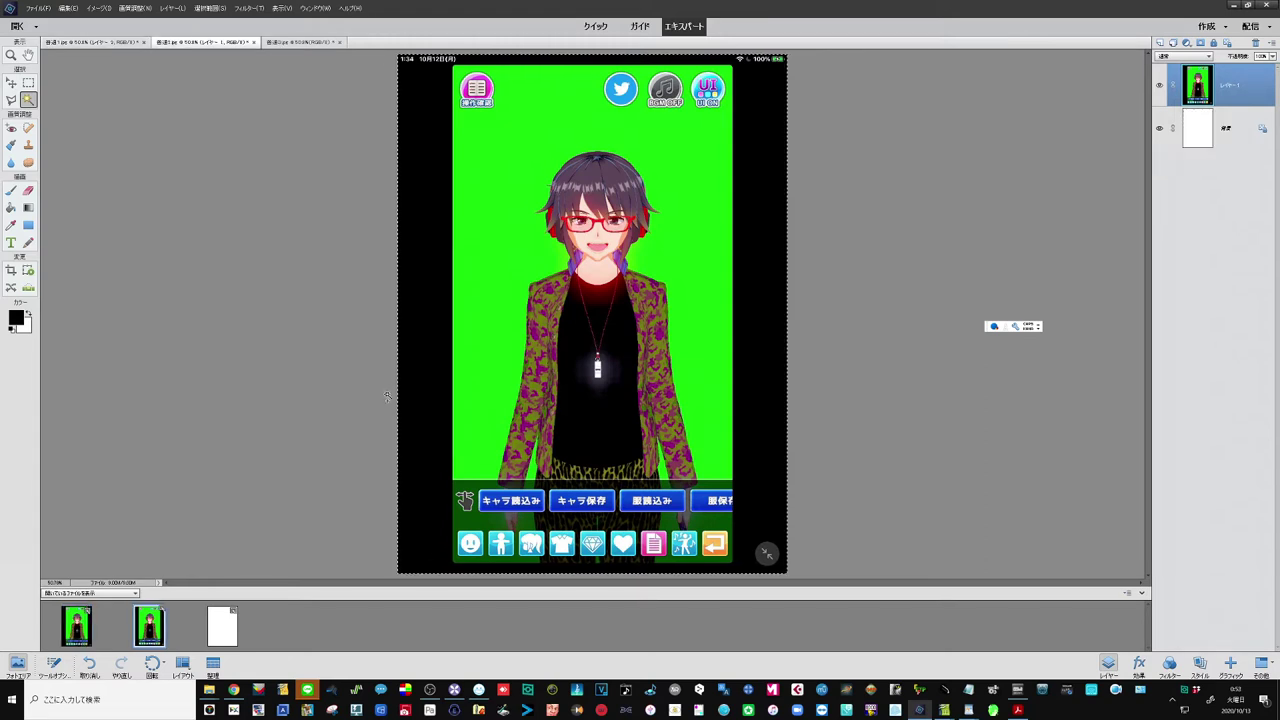
key("Delete")
left_click(86, 634)
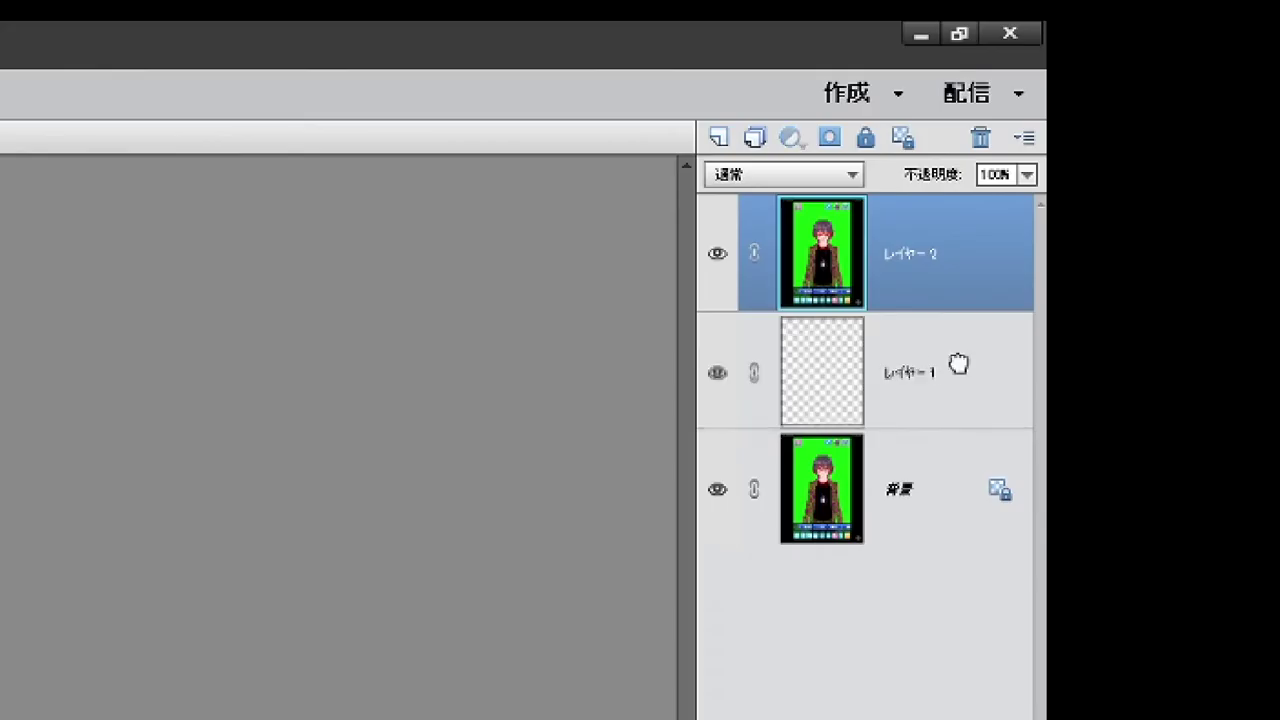
left_click(959, 368)
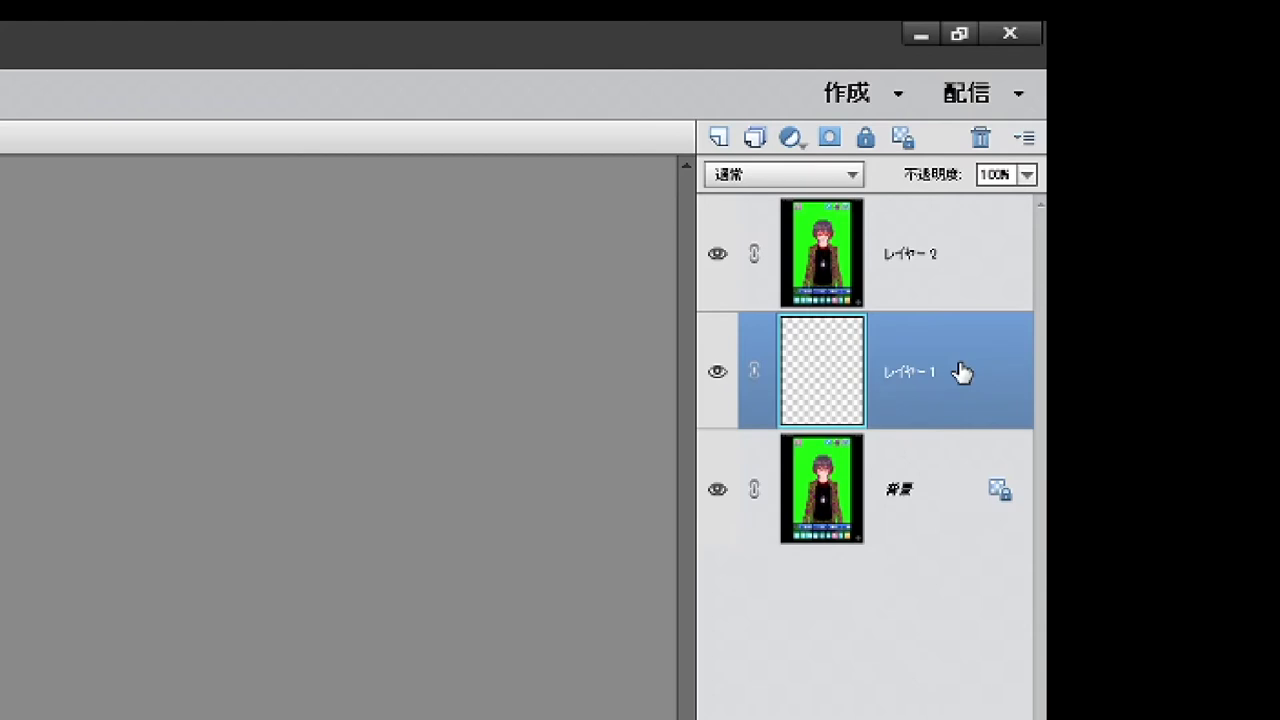
key("ctrl+v")
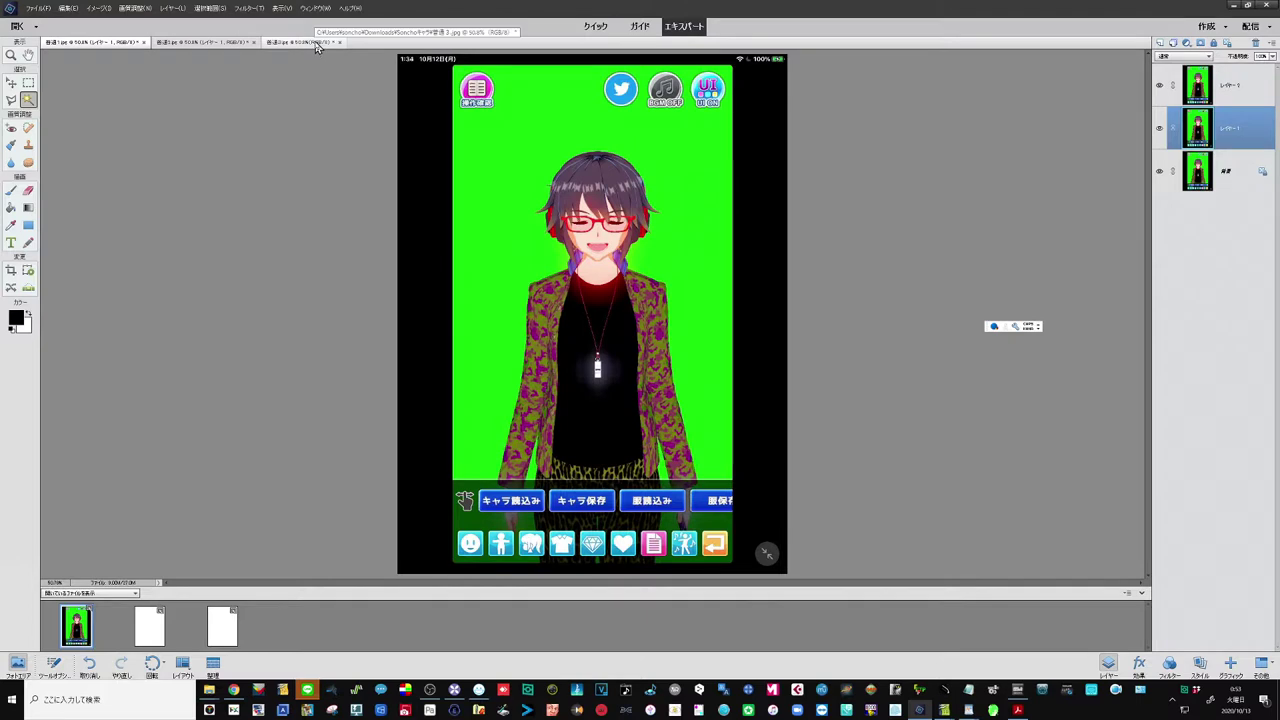
Close both blank documents without saving (いいえ) and select the top layer
left_click(316, 44)
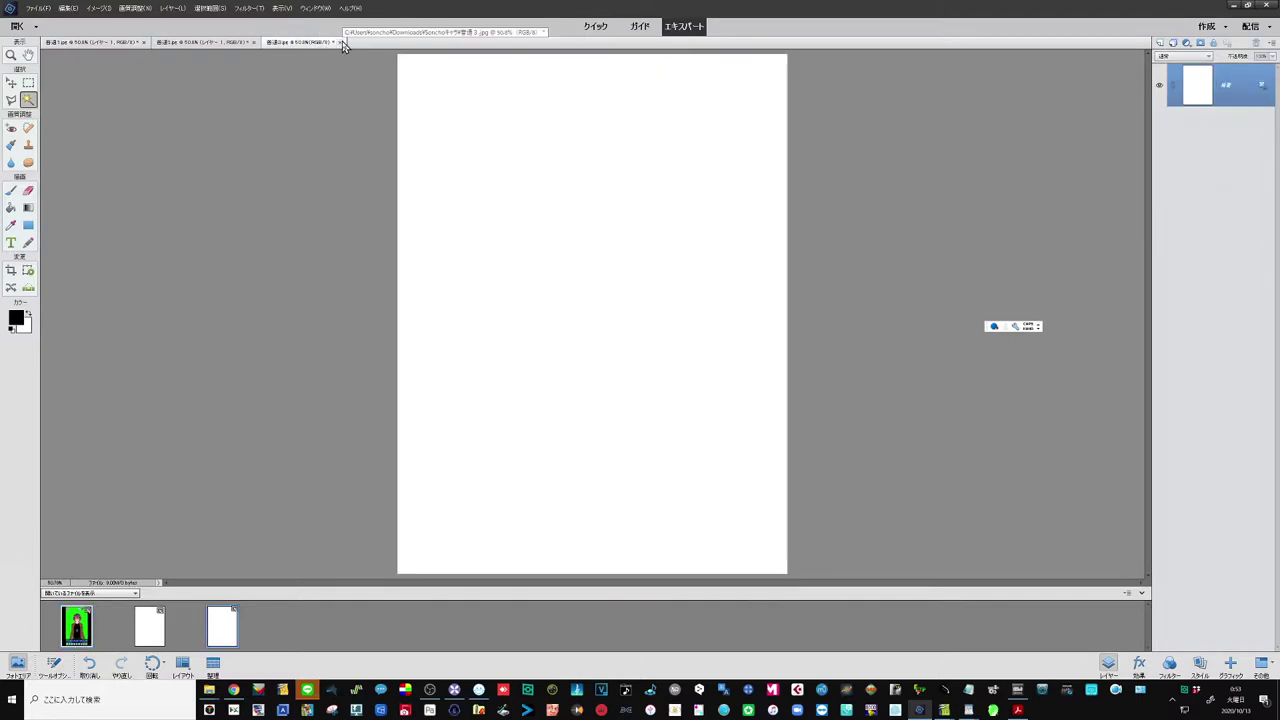
left_click(339, 43)
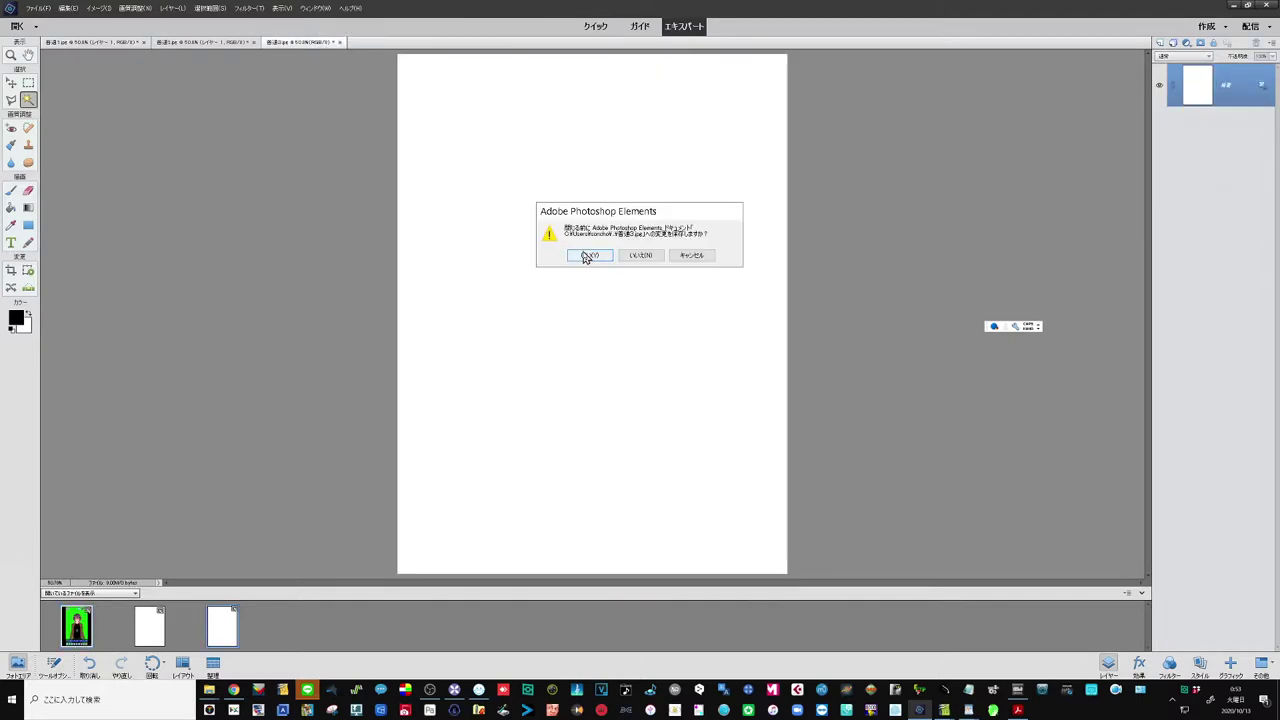
left_click(632, 257)
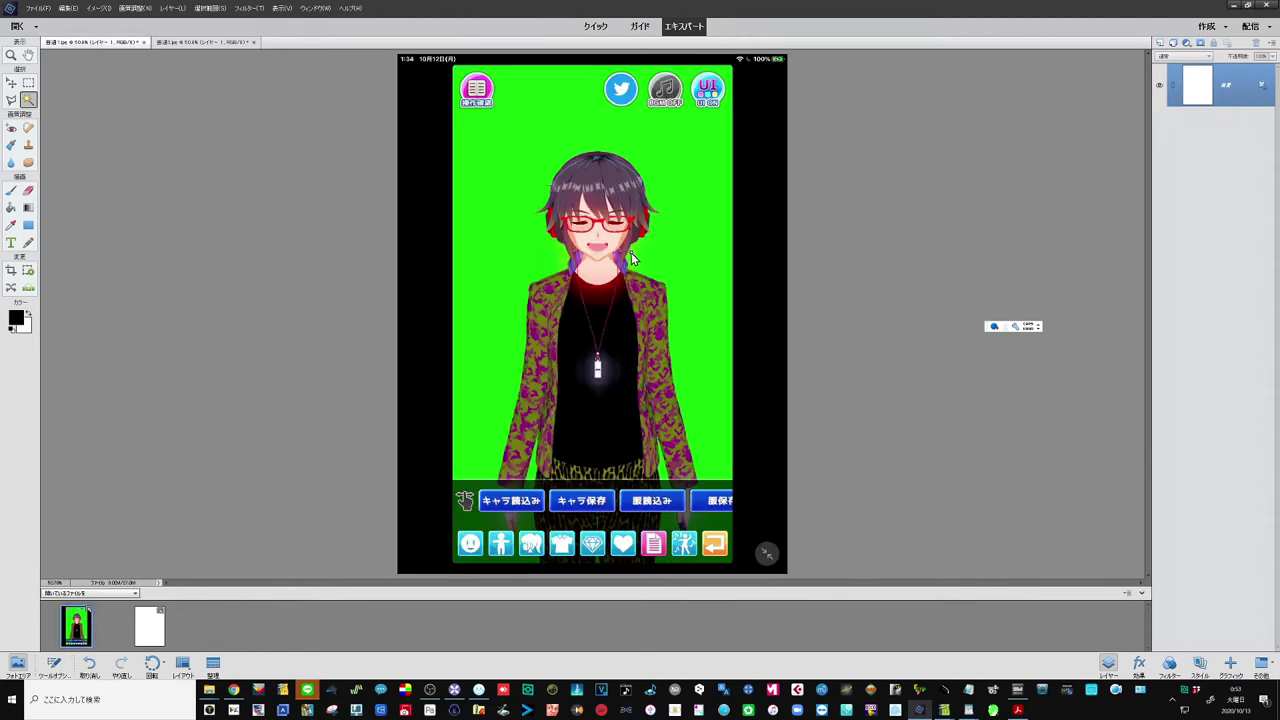
left_click(254, 43)
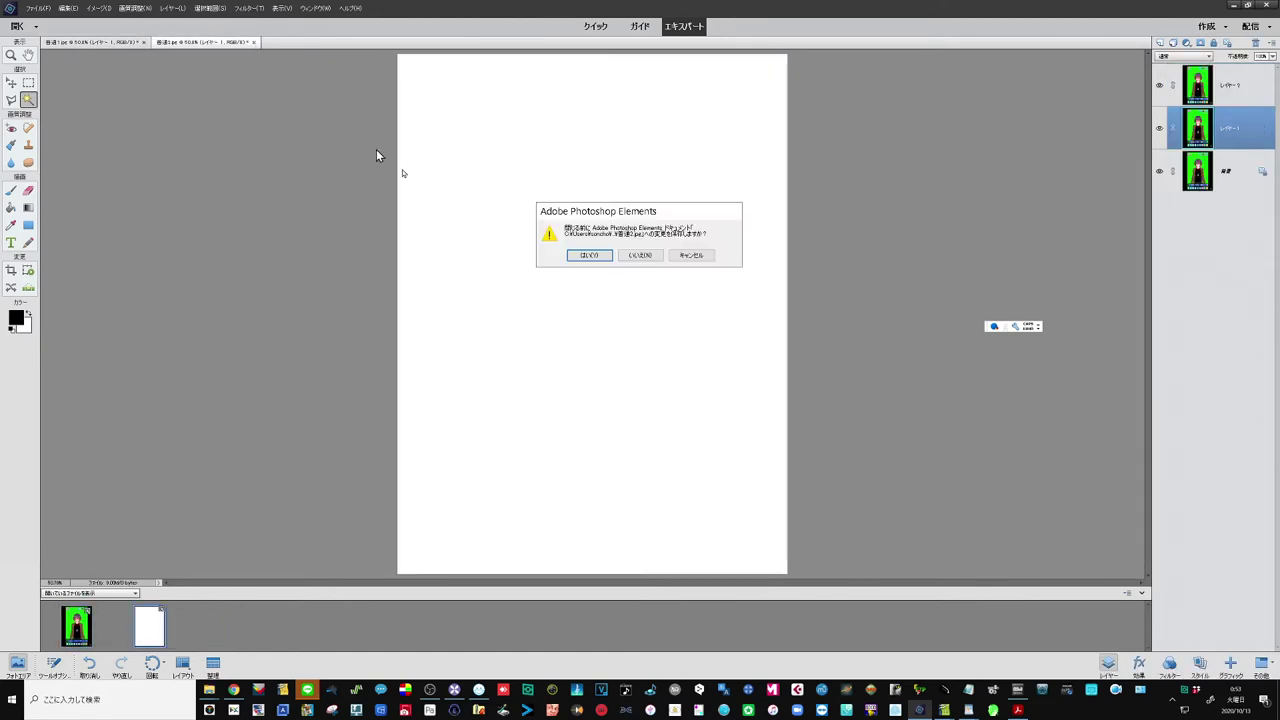
left_click(636, 257)
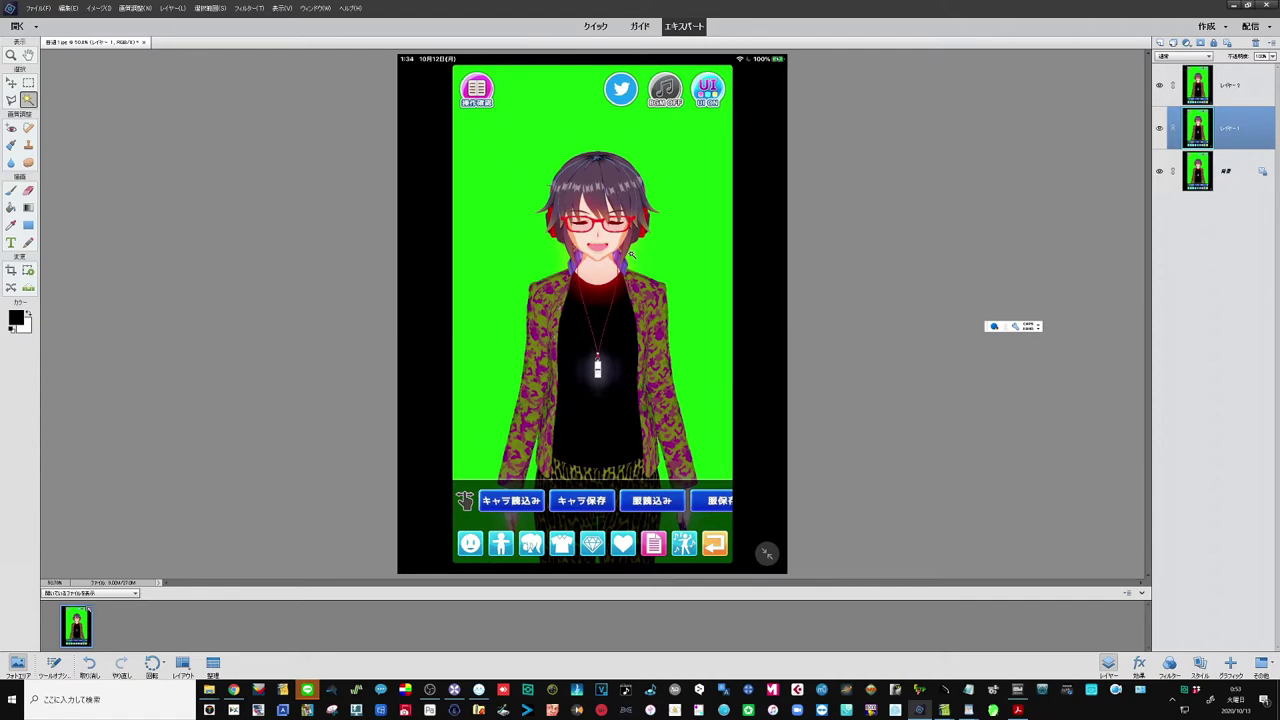
key("alt+bracketright")
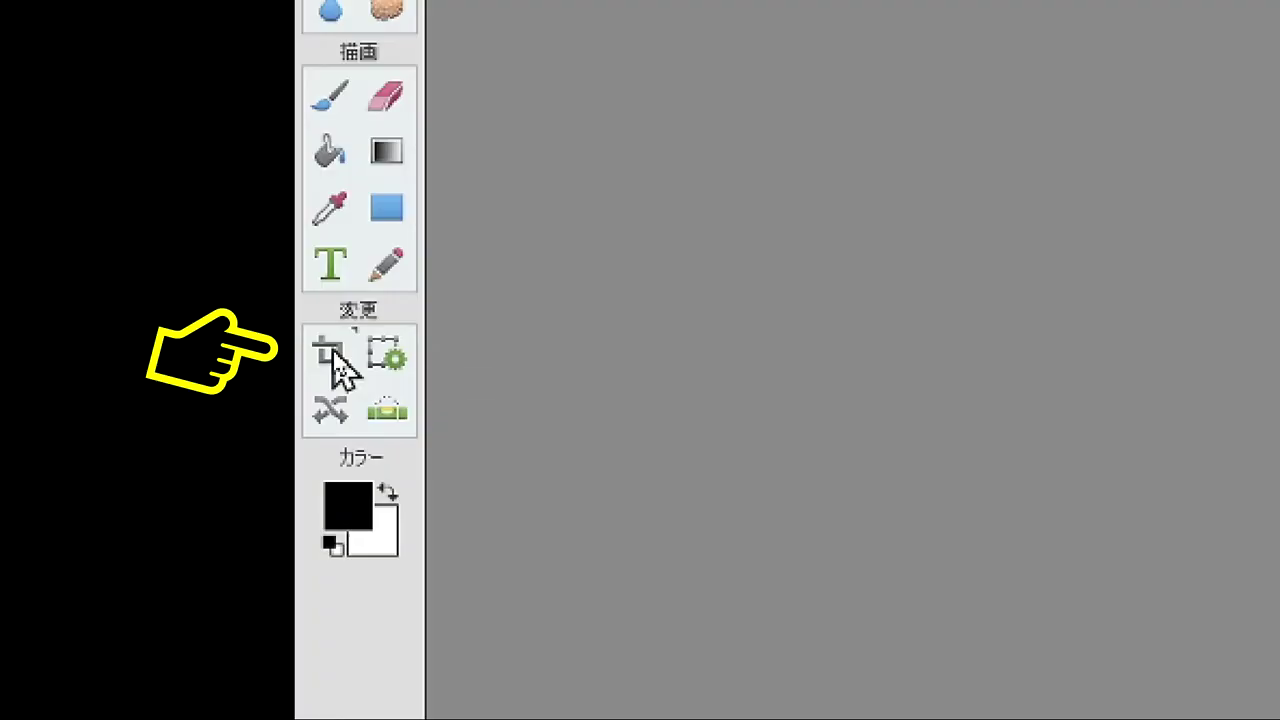
Crop 普通1 tightly around the character, excluding the app buttons and black borders
left_click(12, 272)
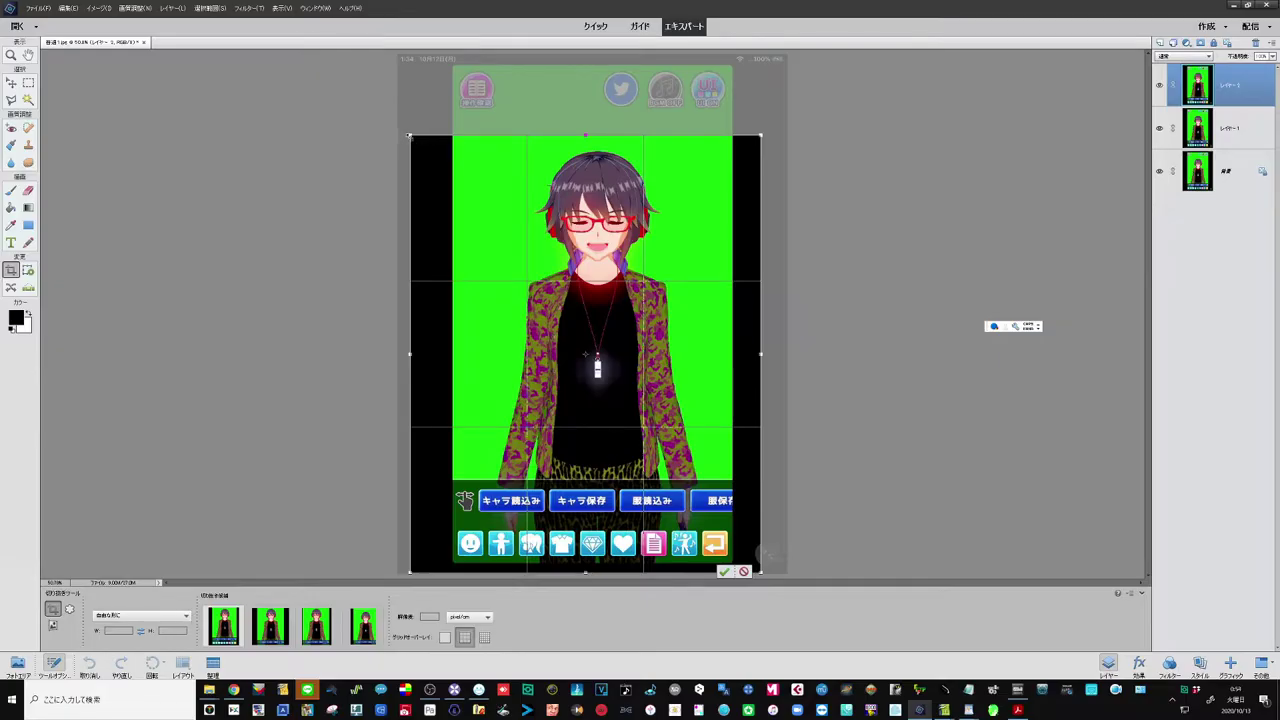
left_click_drag(409, 136, 453, 139)
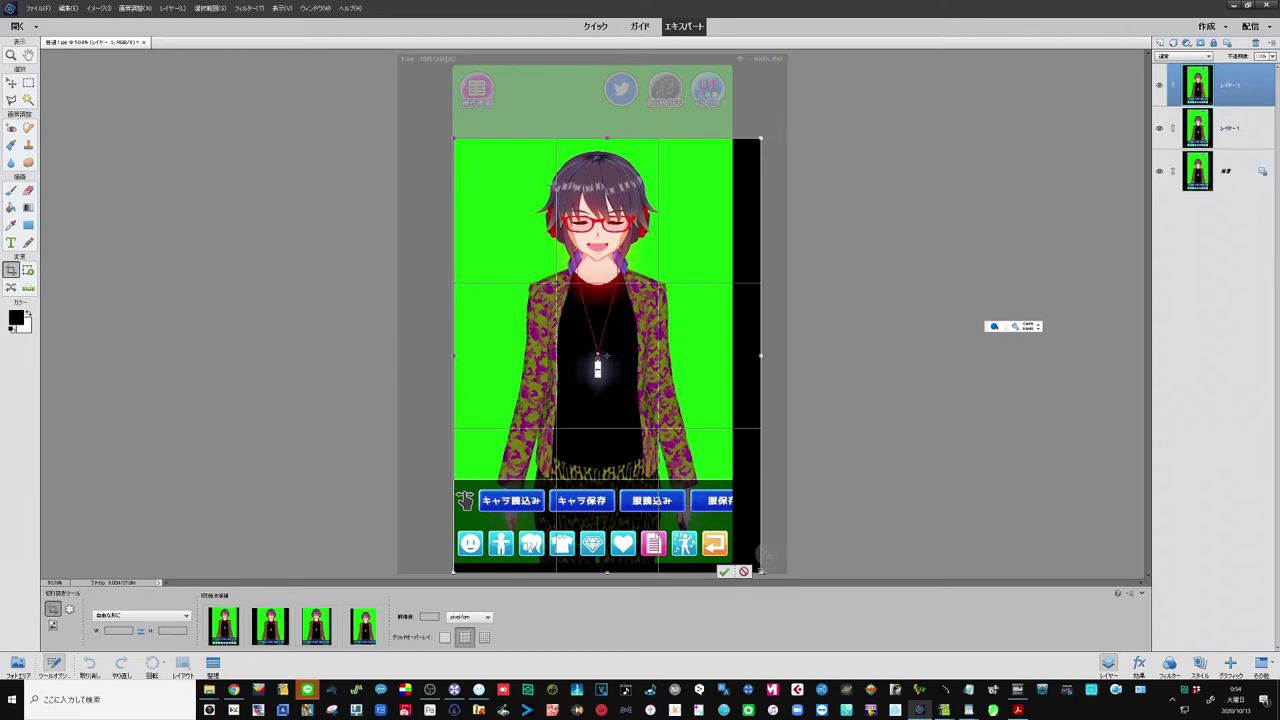
left_click_drag(760, 571, 730, 478)
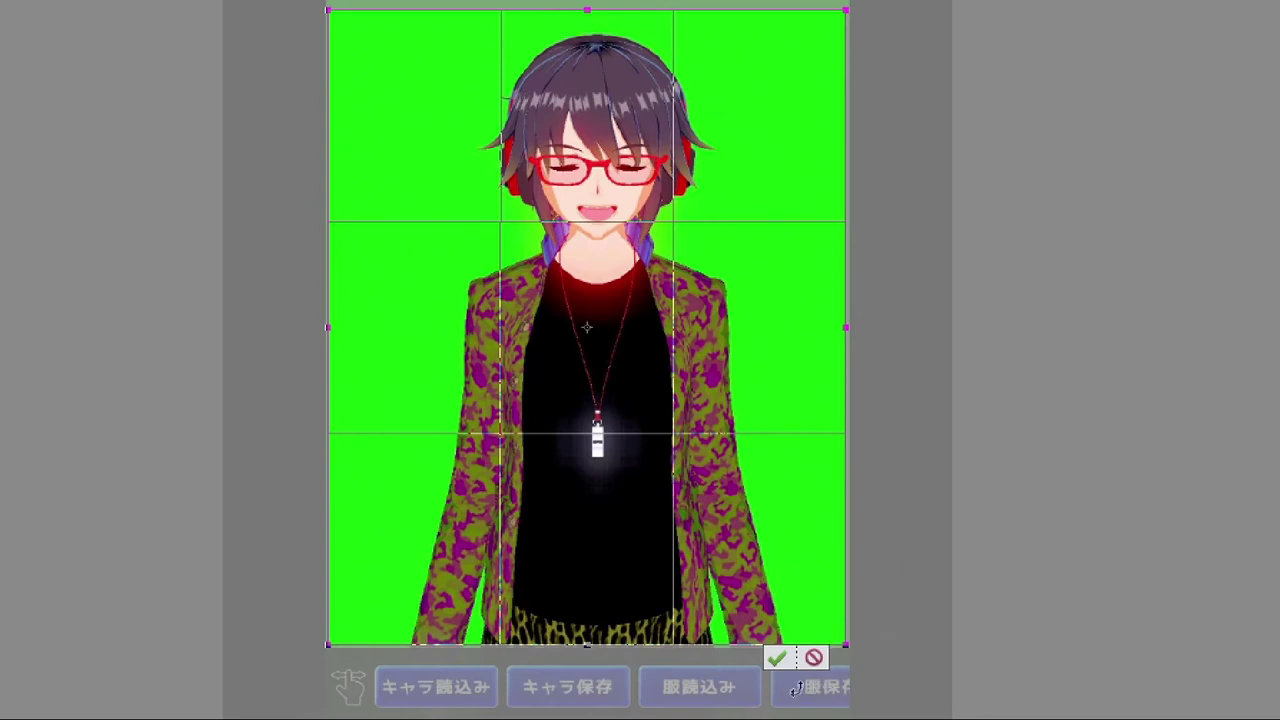
left_click(777, 658)
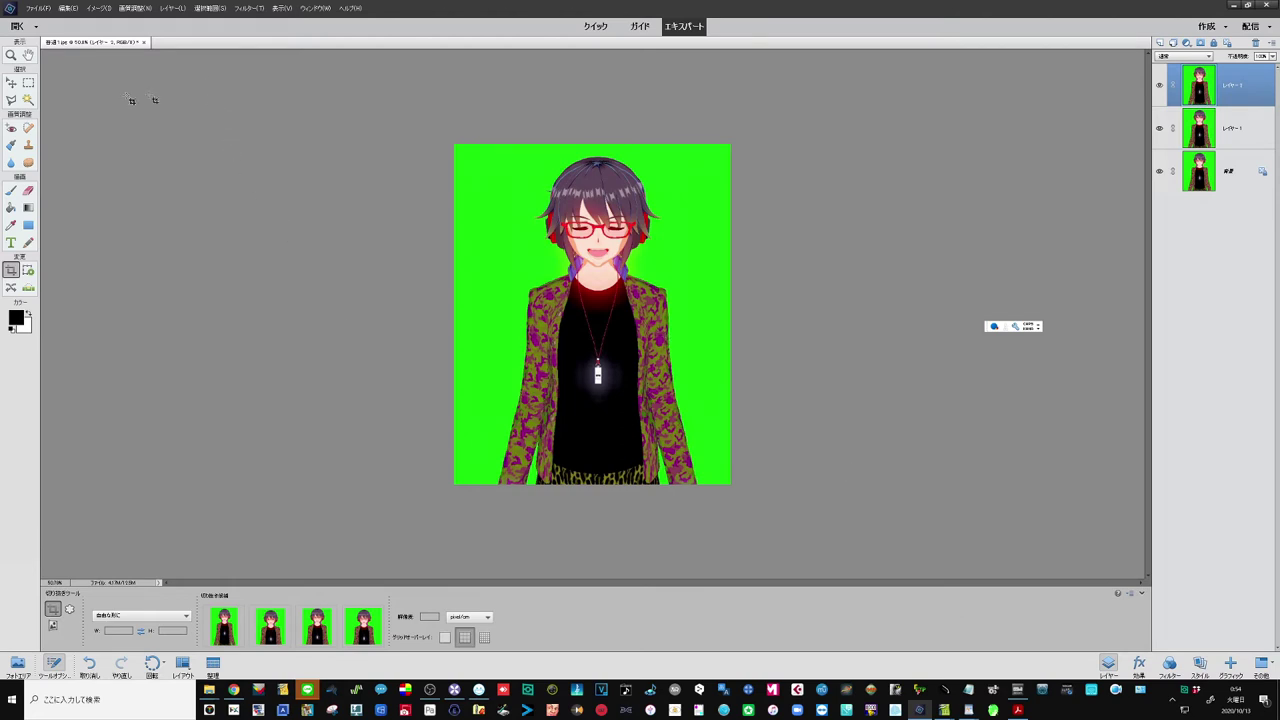
left_click(29, 100)
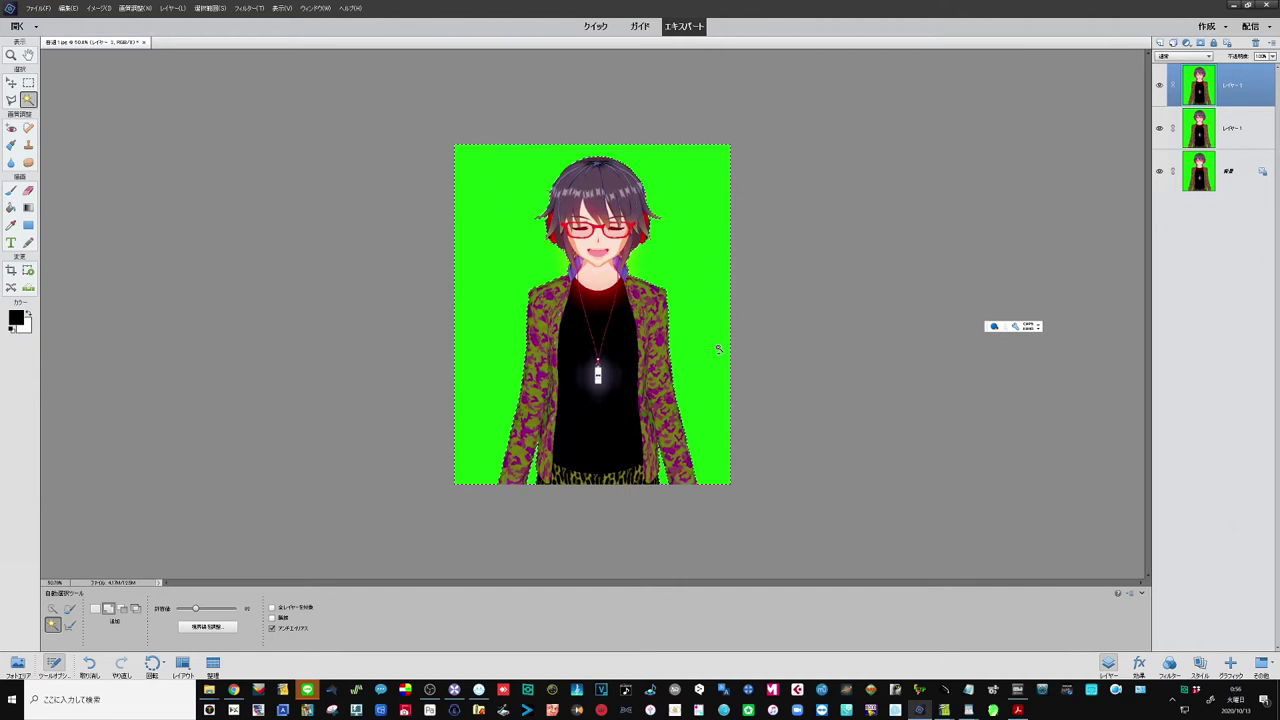
Delete the selected green backdrop from the top layer
key("Delete")
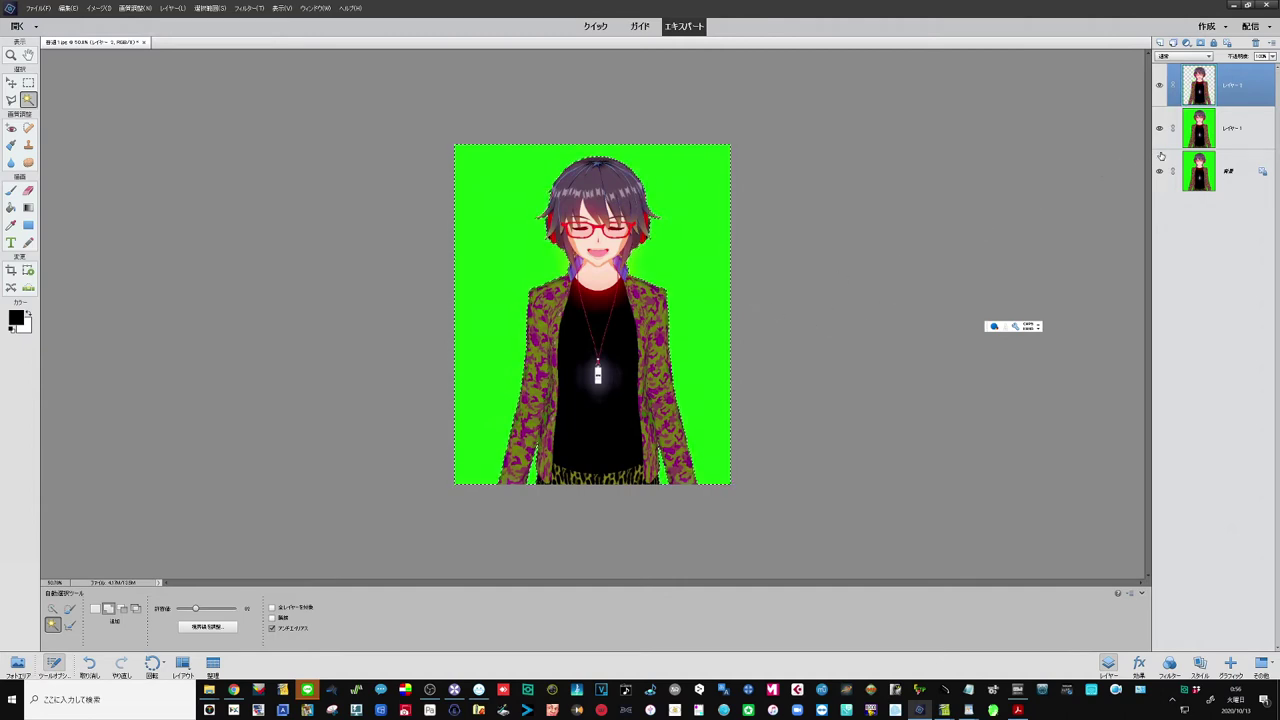
Check transparency, delete the green from レイヤー1, then convert 背景 into レイヤー 0
left_click(1160, 172)
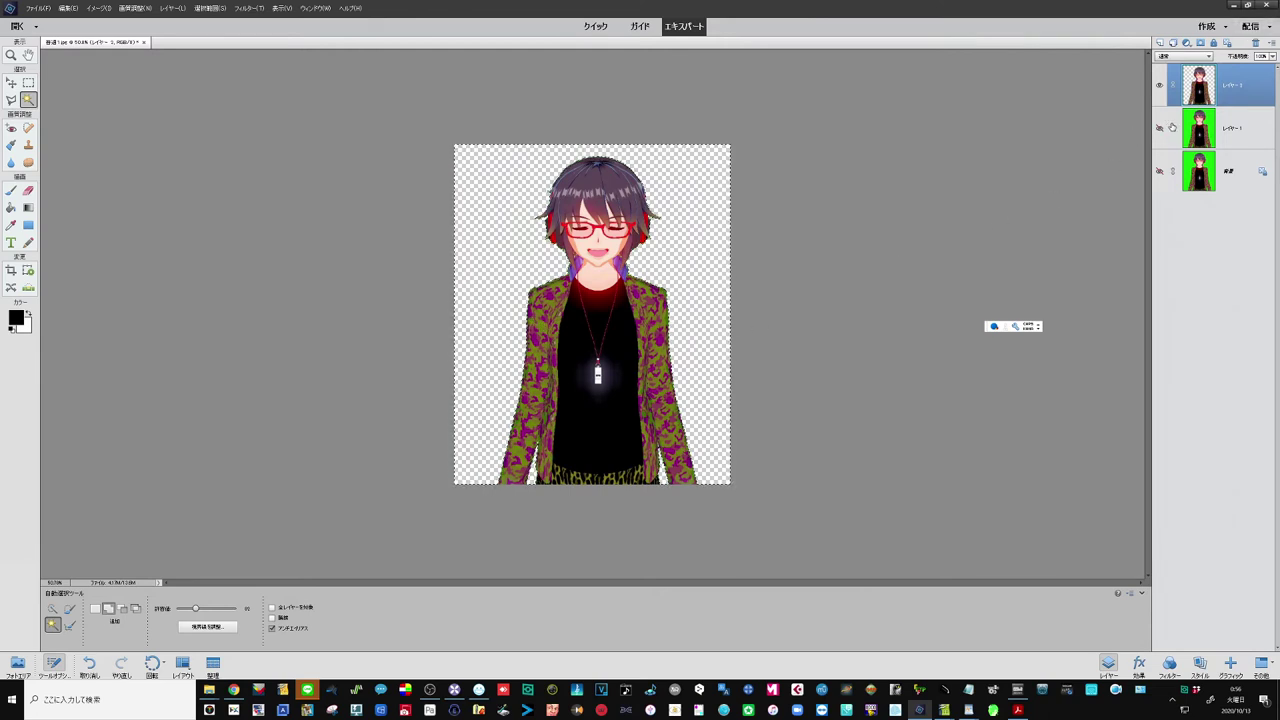
left_click(1161, 128)
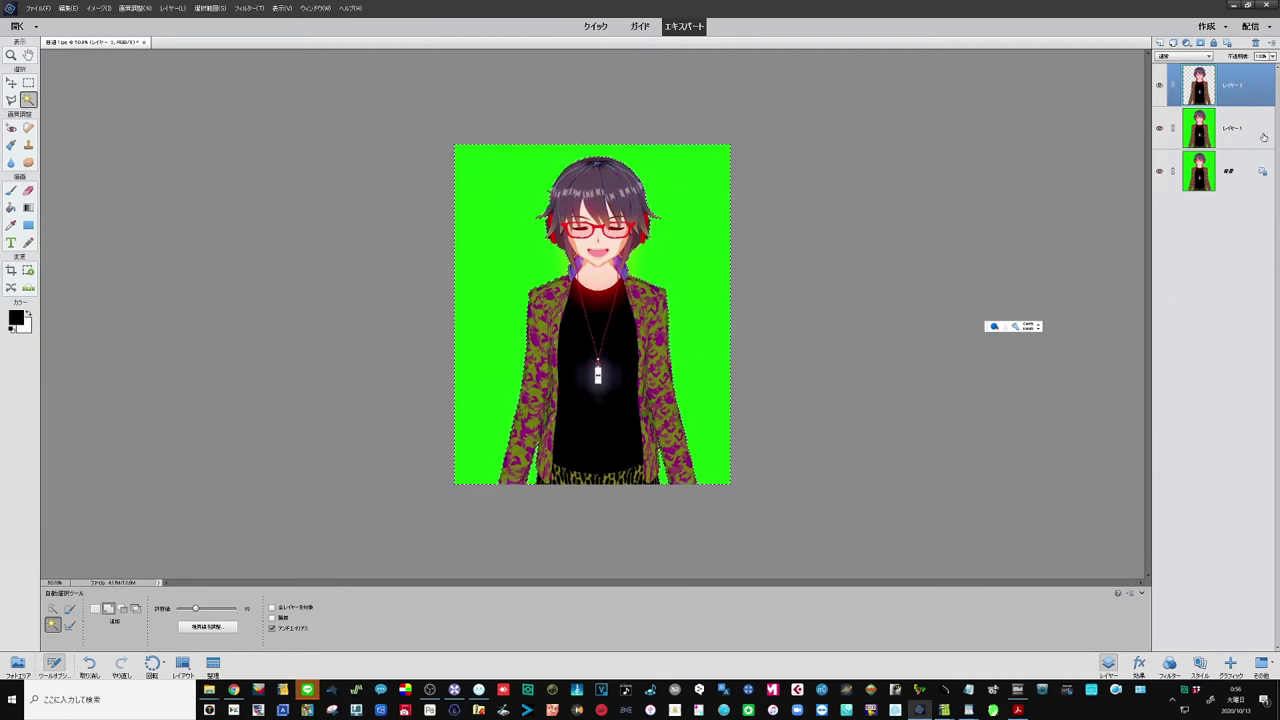
left_click(1263, 135)
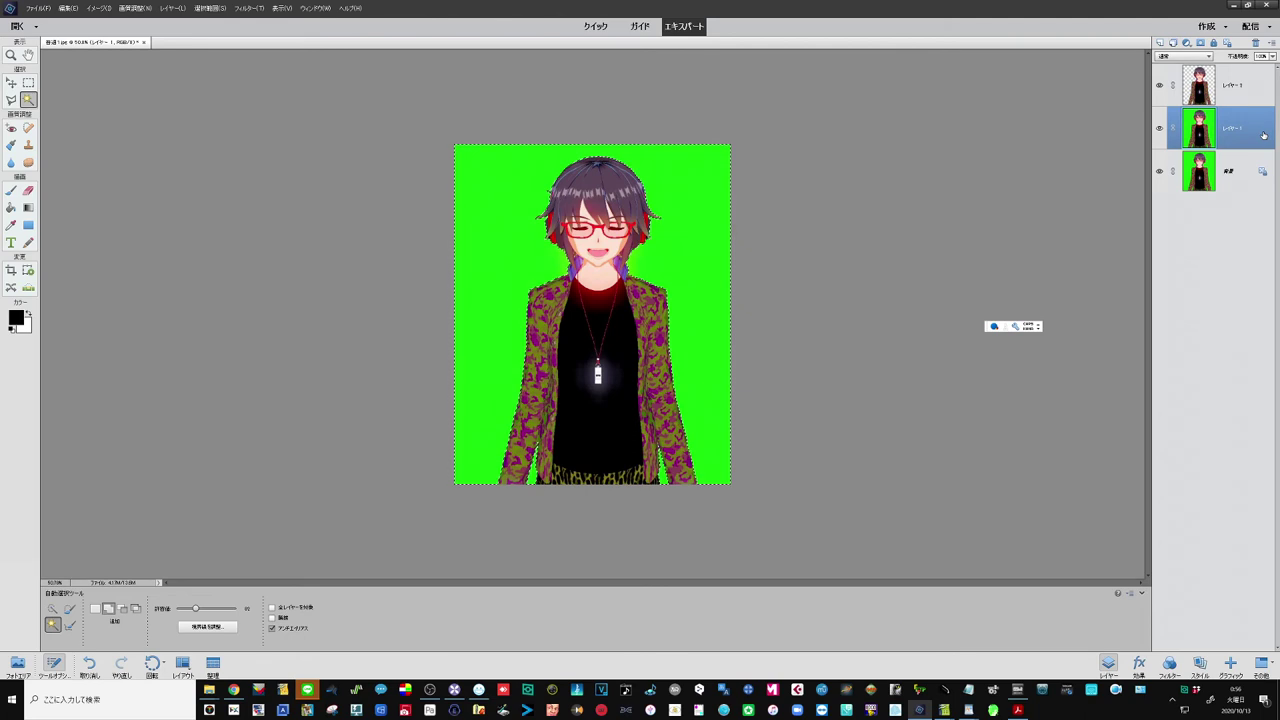
key("Delete")
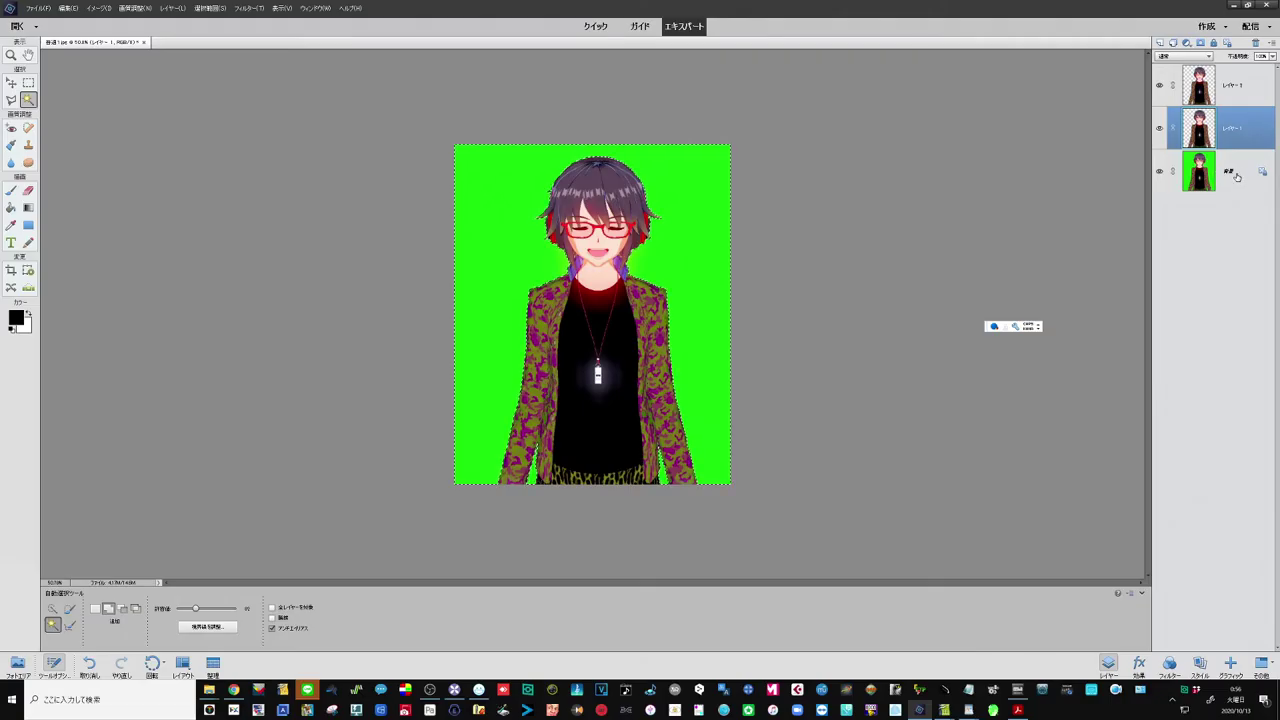
left_click(1237, 176)
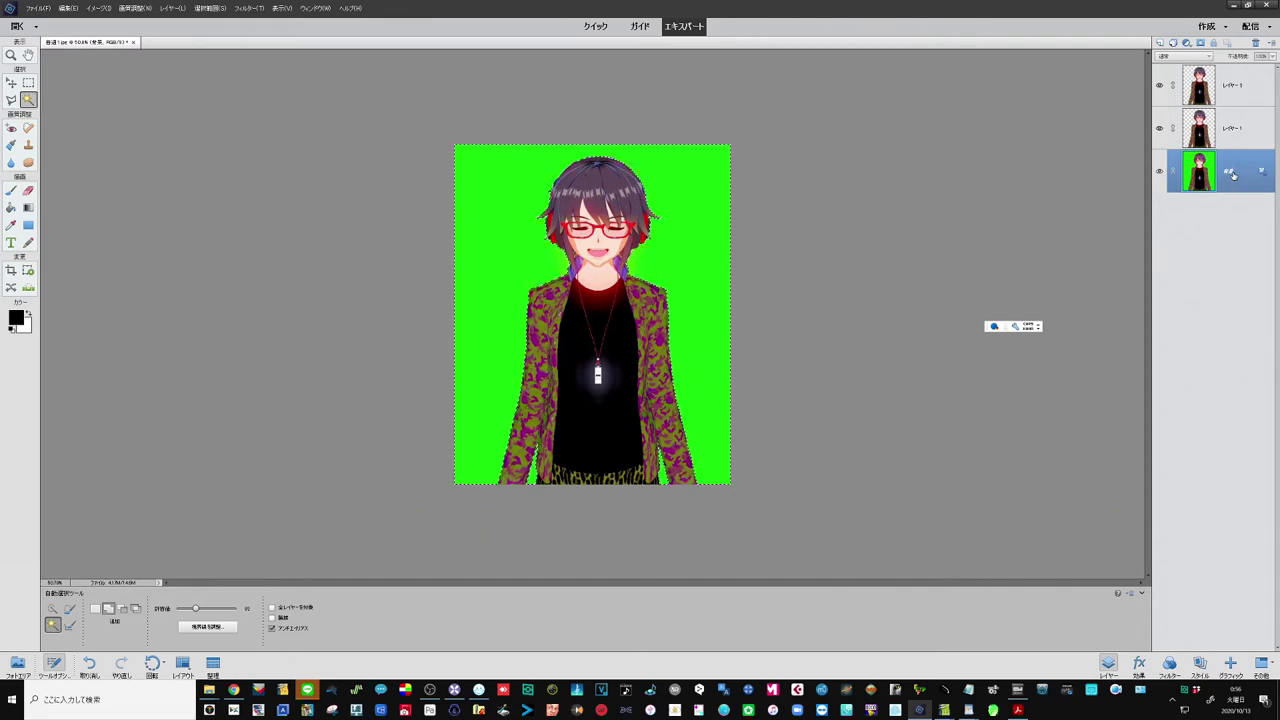
double_click(1233, 175)
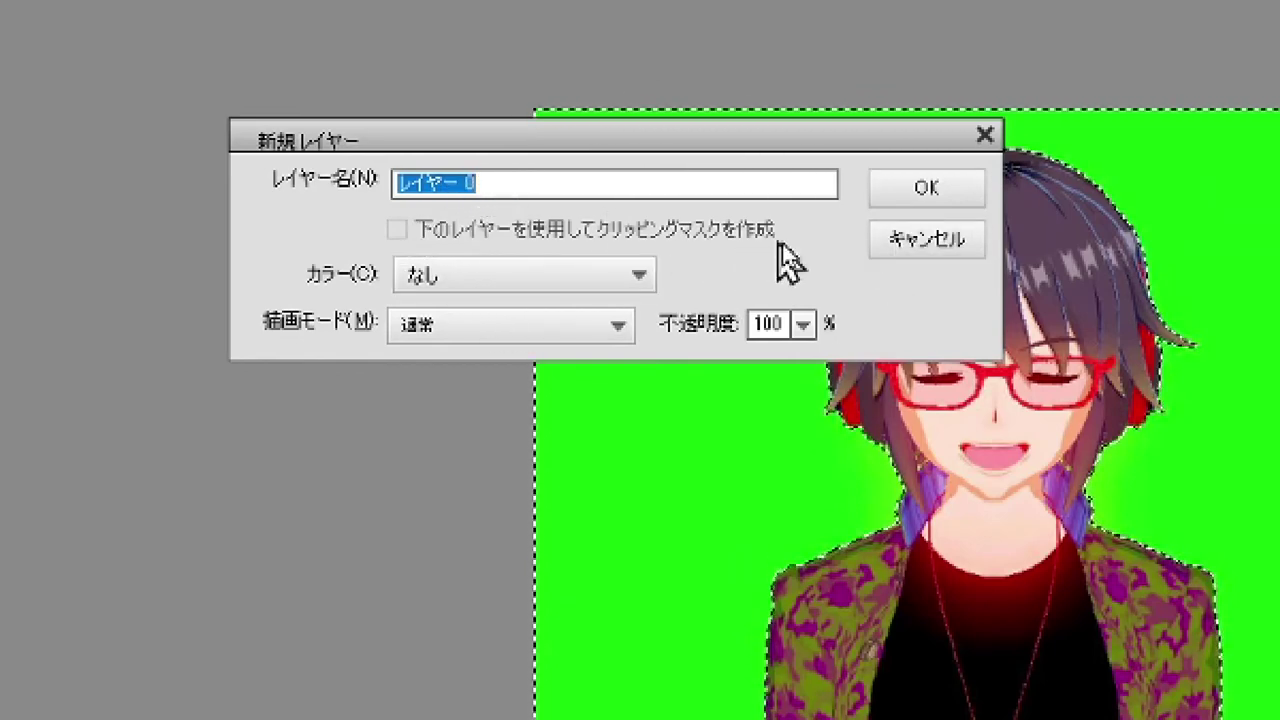
Convert the 背景 layer to レイヤー 0, delete its green backdrop, and reselect the top layer
left_click(943, 203)
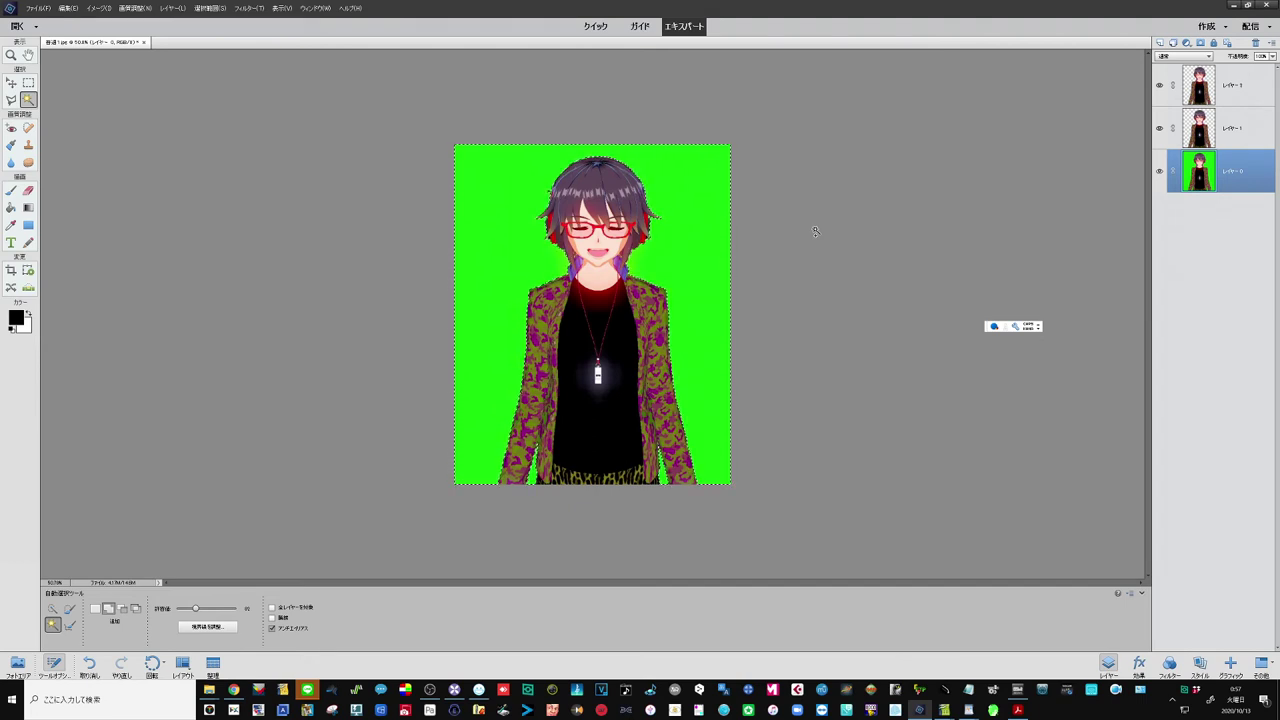
key("Delete")
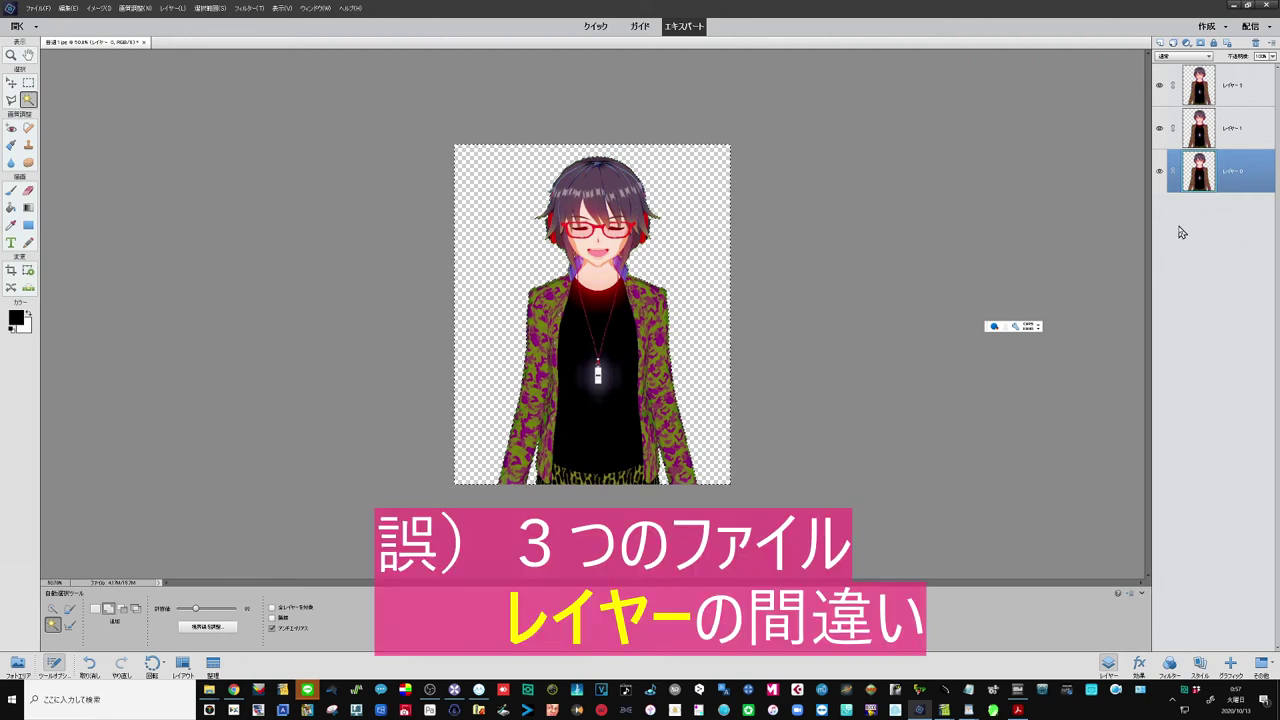
left_click(1230, 88)
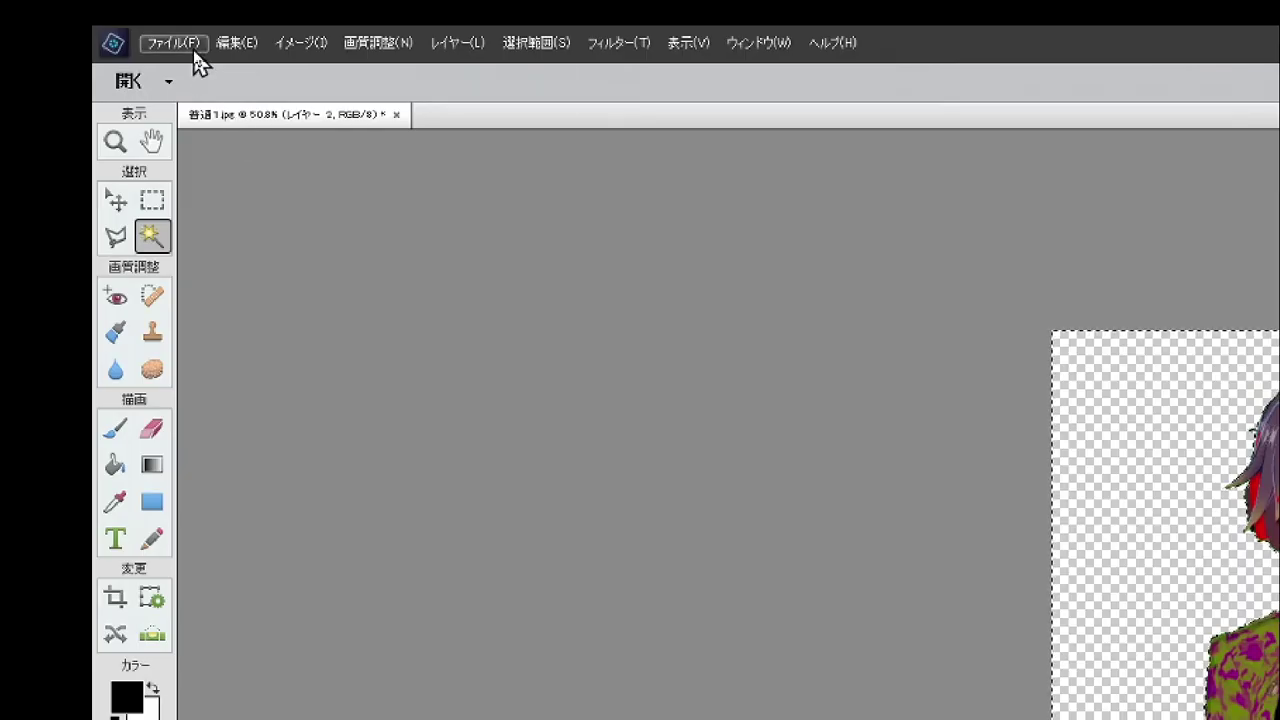
Save the open-mouth image in PNG format as 普通口開き.png, accepting the PNG options
left_click(45, 10)
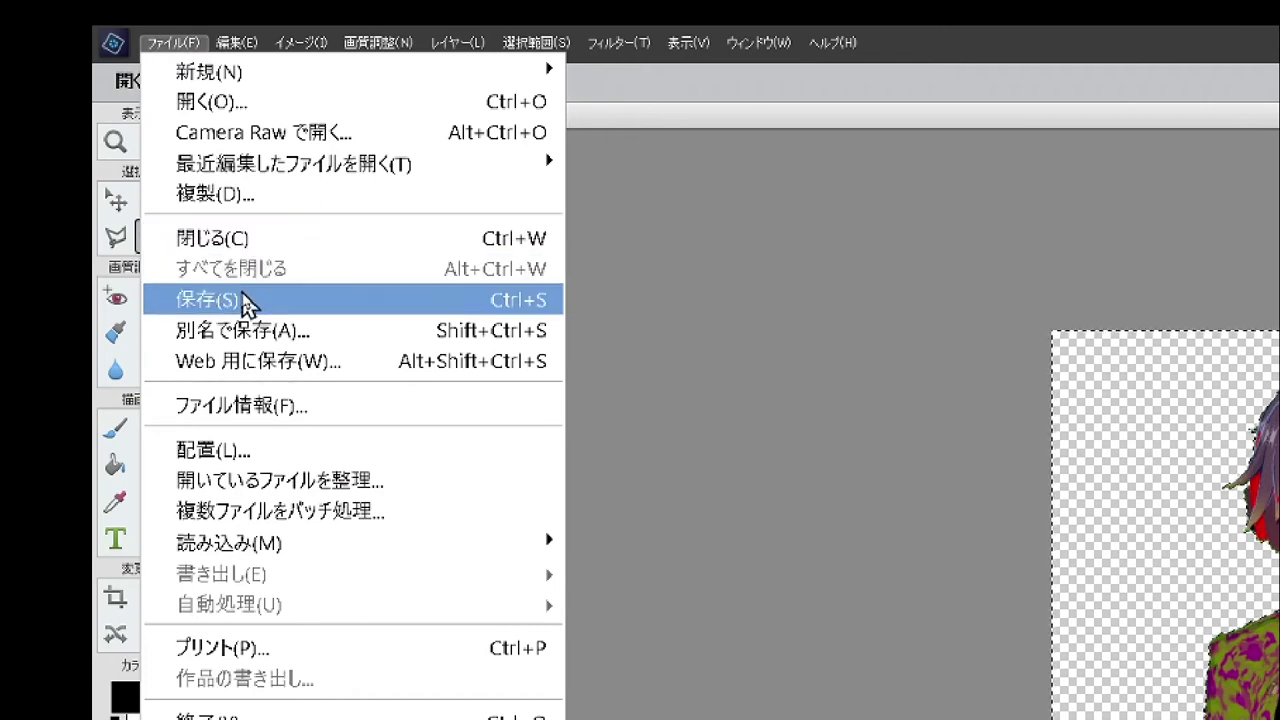
left_click(242, 298)
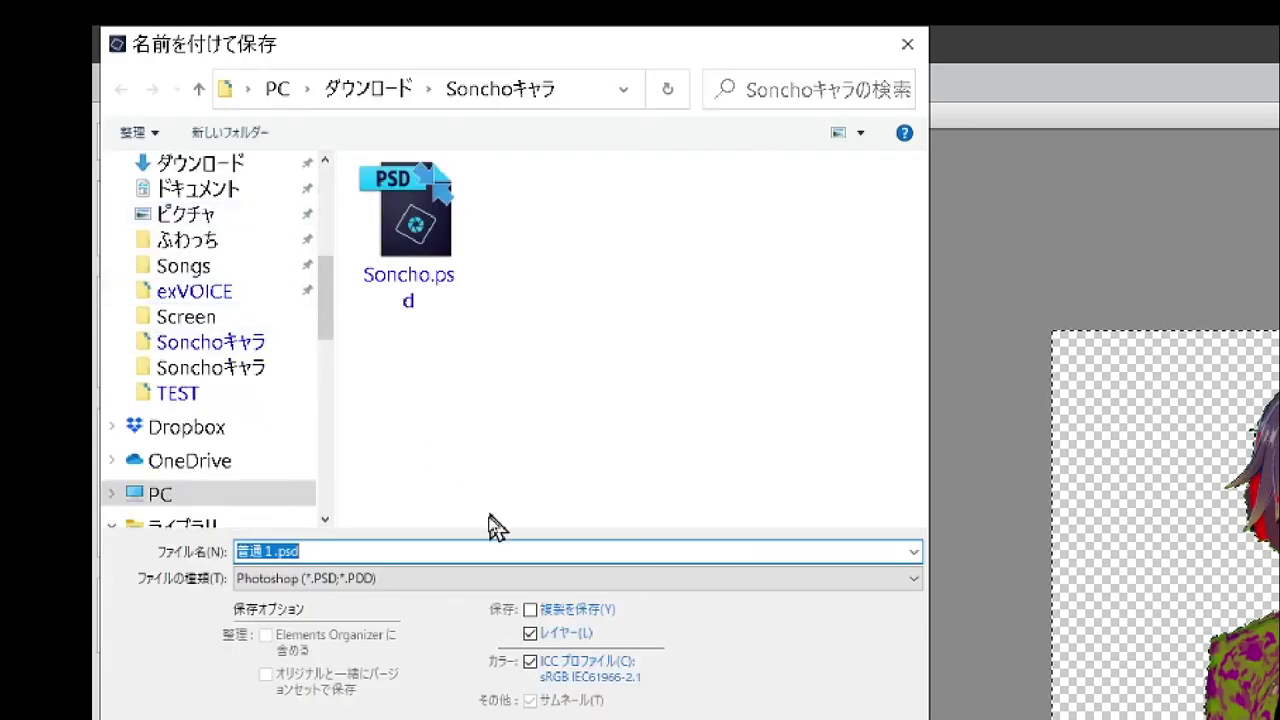
left_click(476, 582)
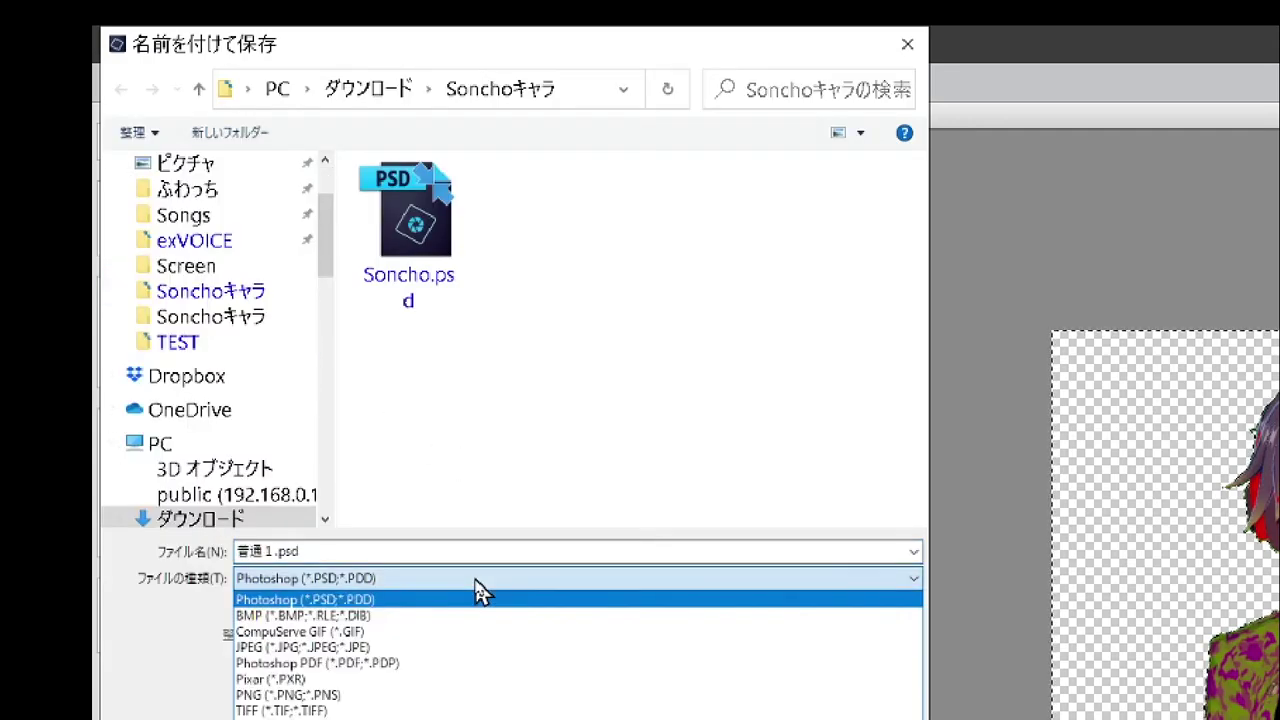
left_click(466, 695)
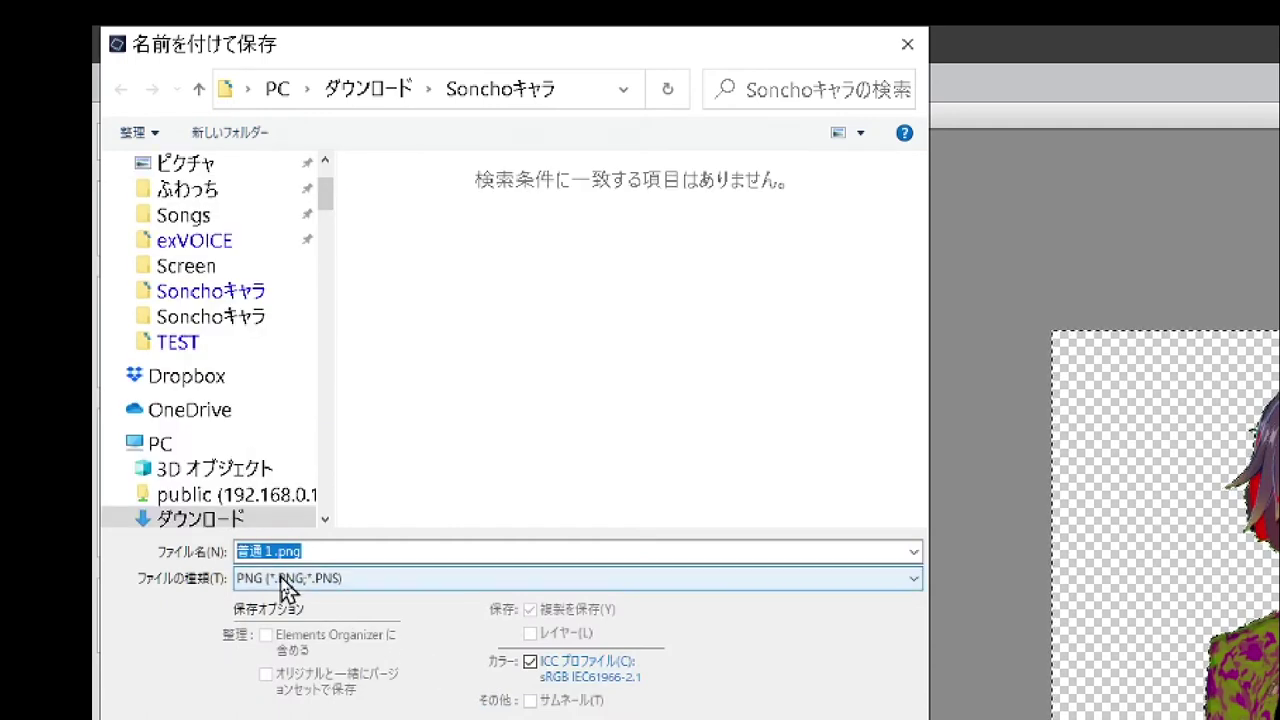
left_click(272, 550)
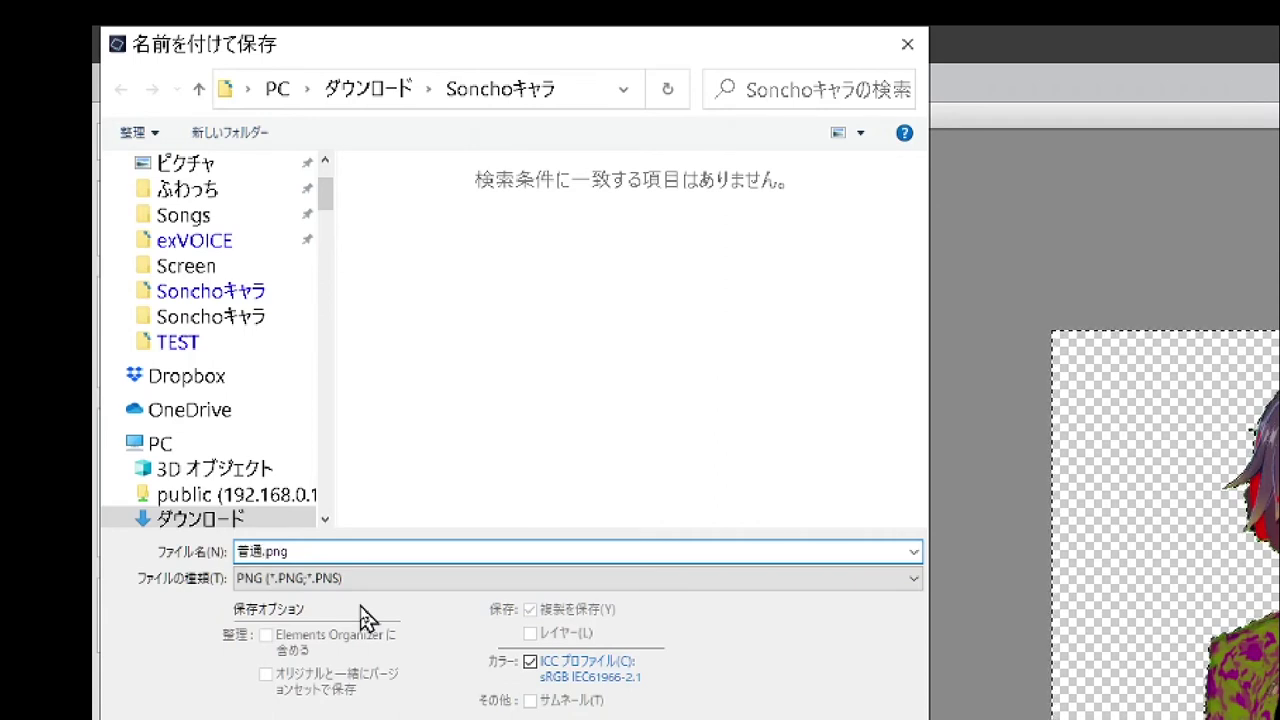
type("ku")
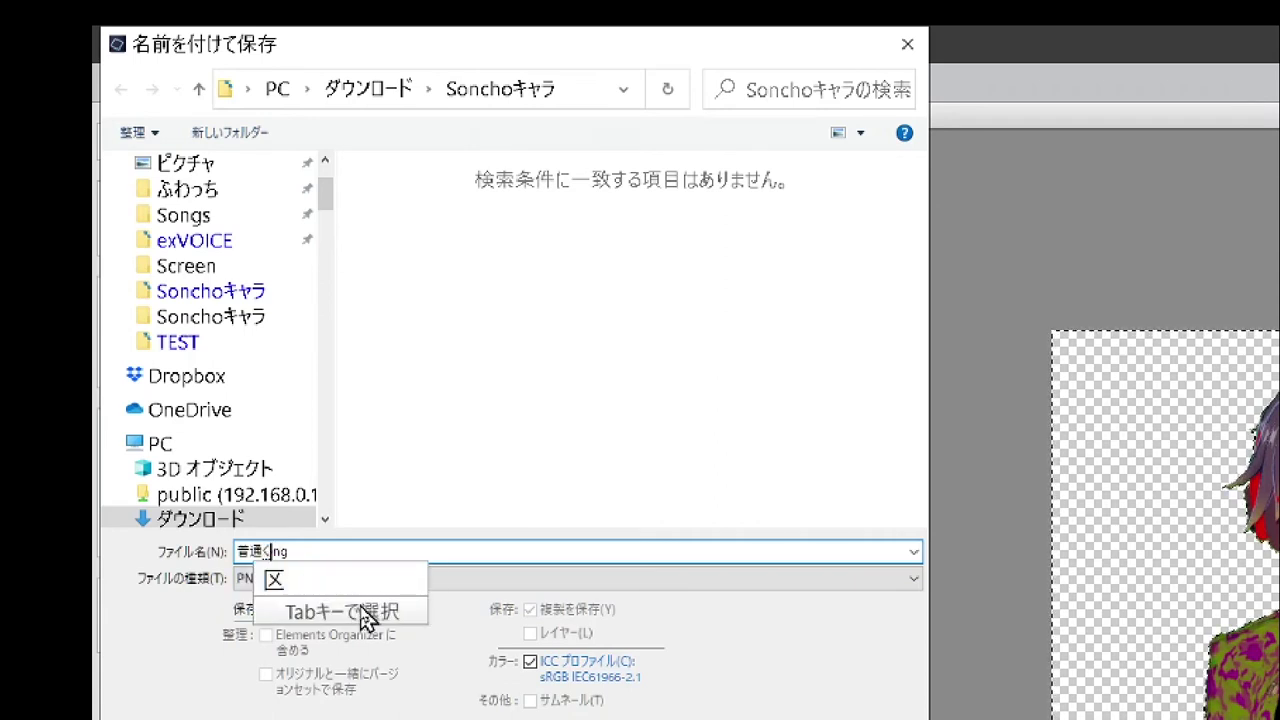
type("ii")
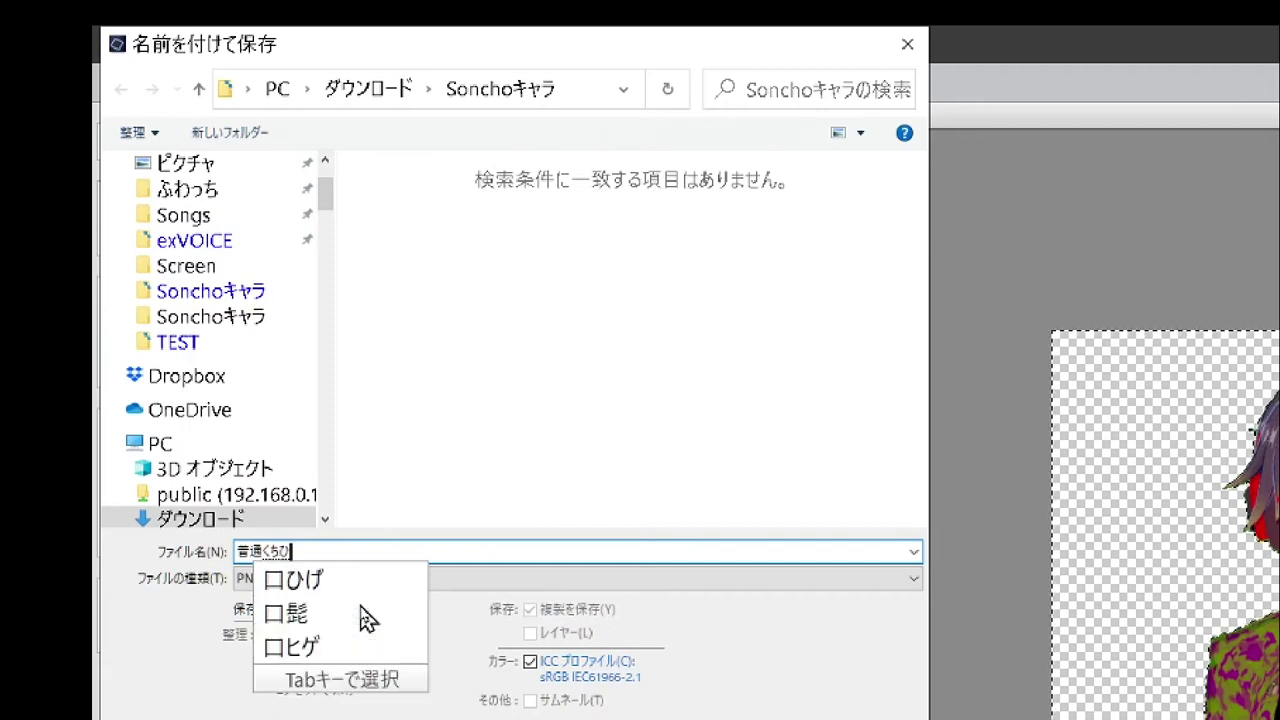
type("raki")
key("space")
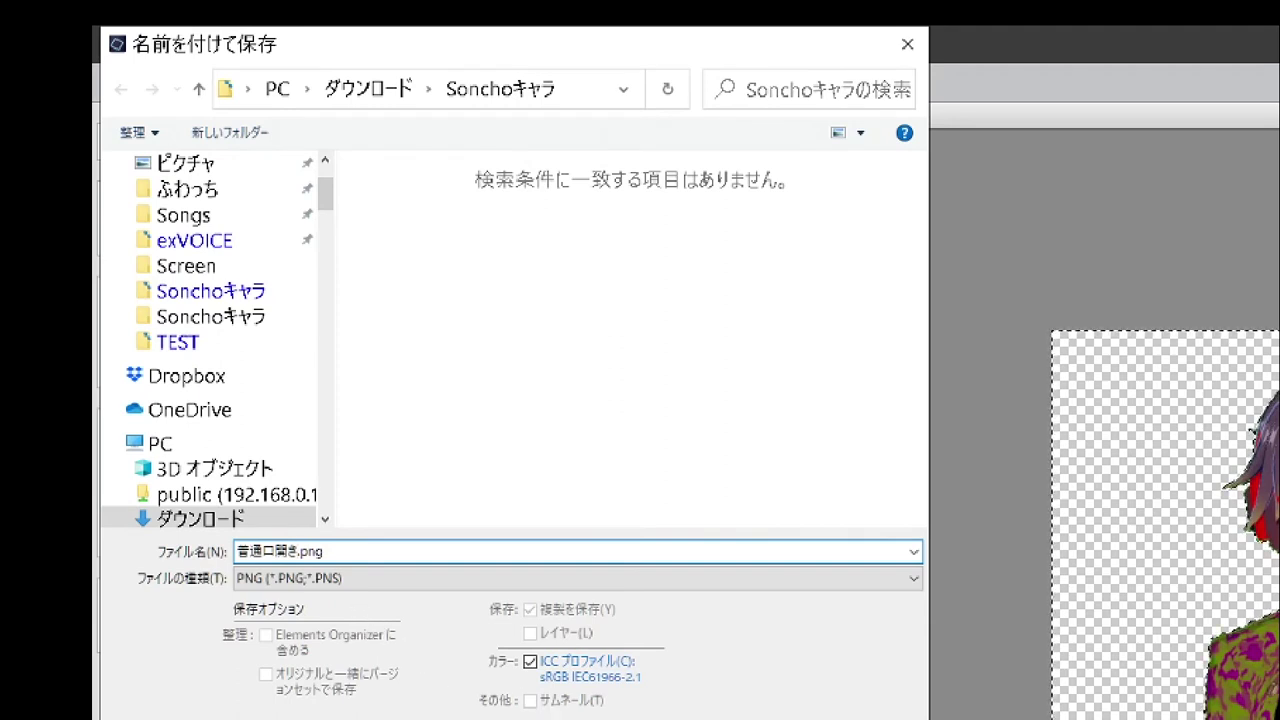
key("Return")
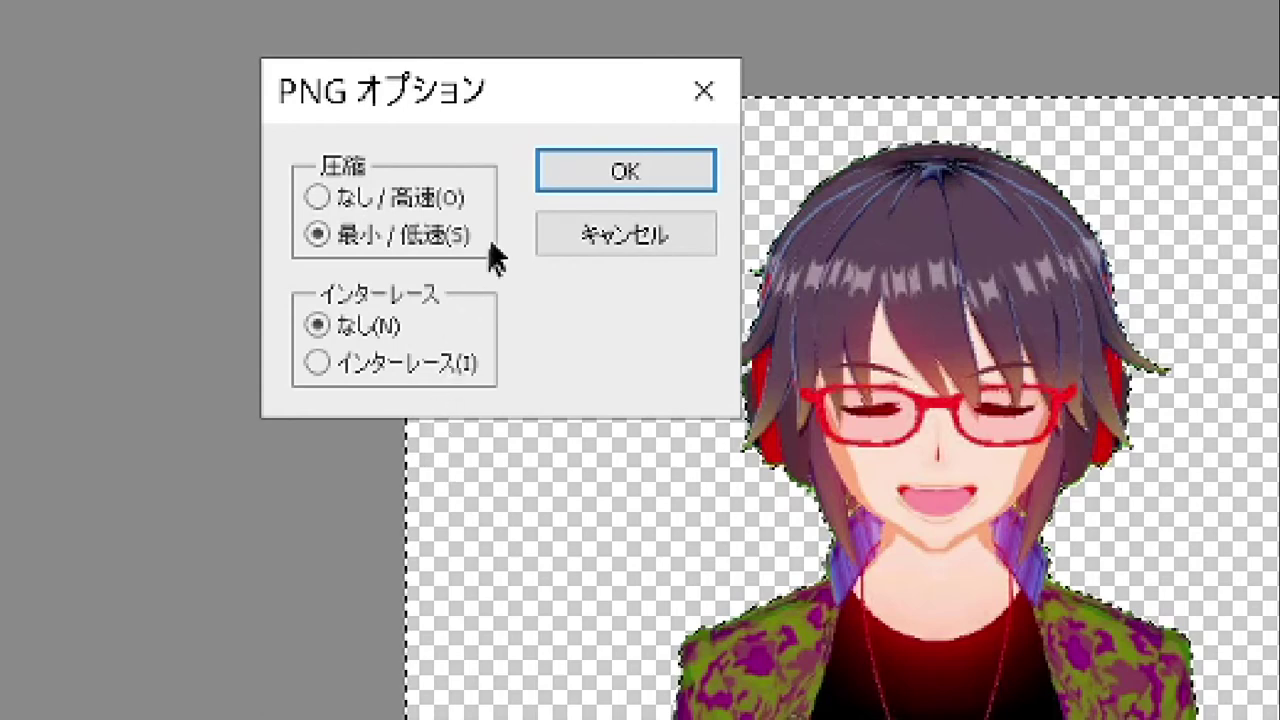
left_click(614, 170)
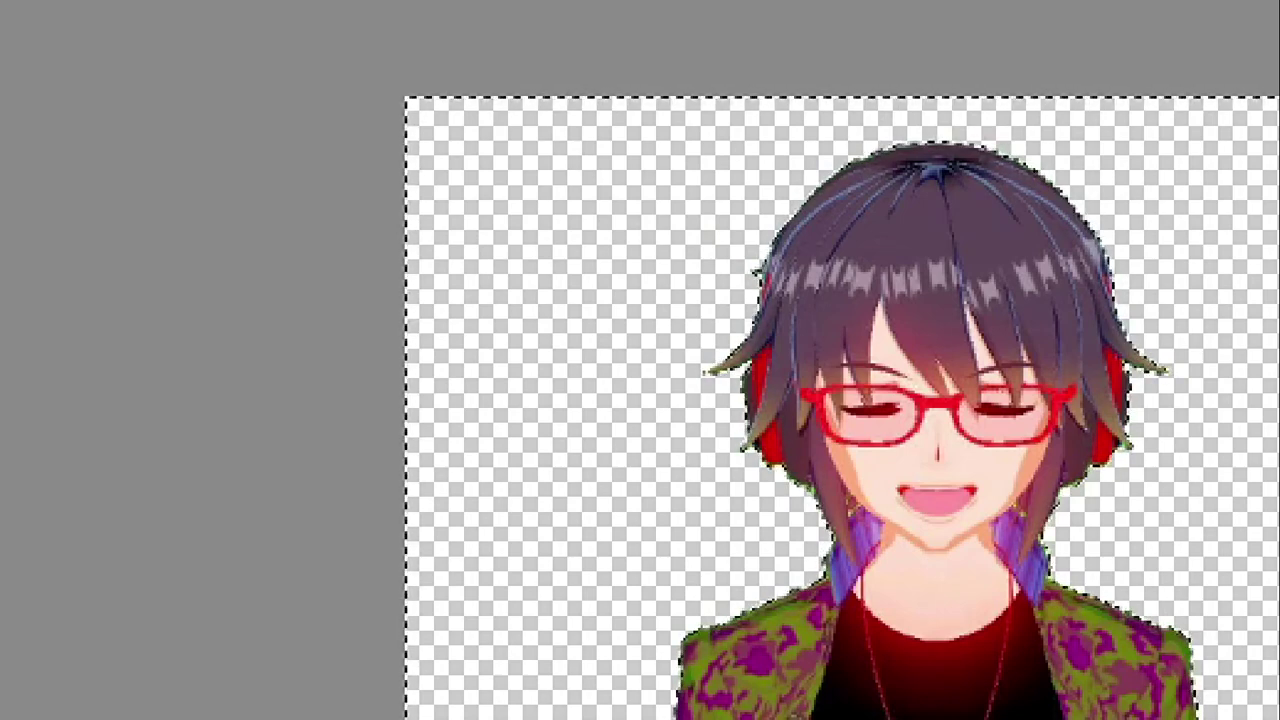
key("Delete")
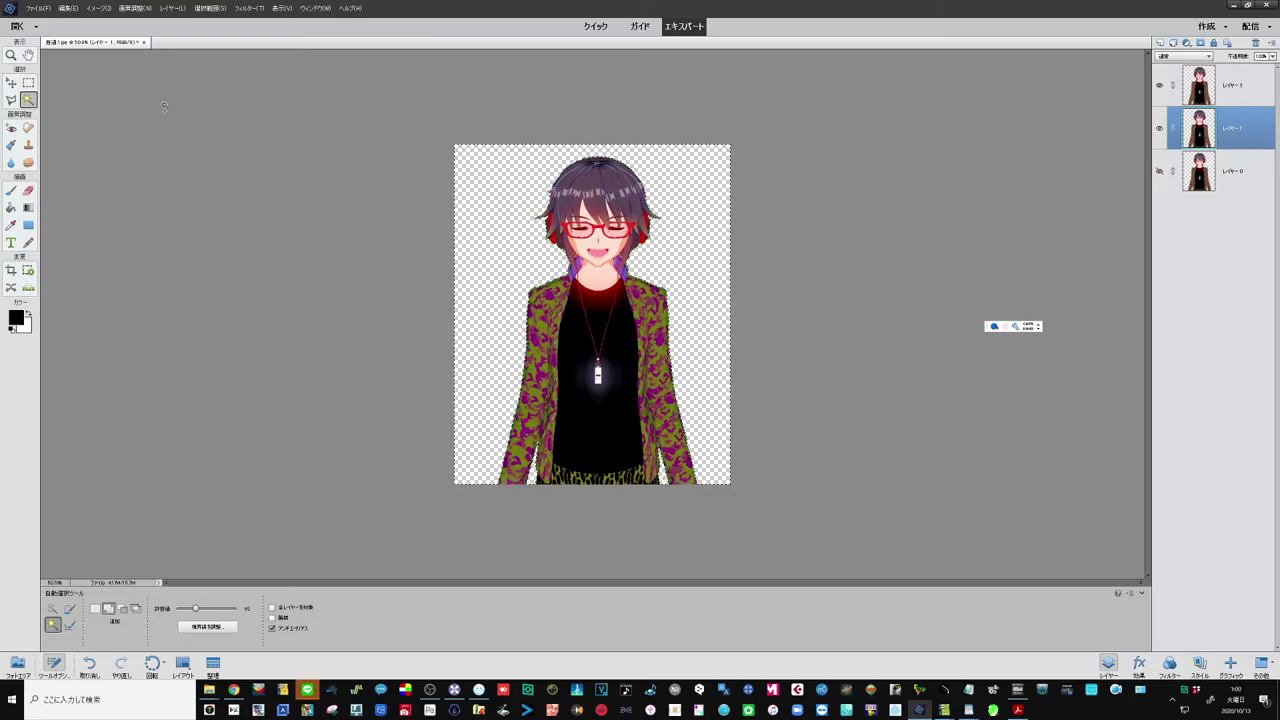
Save the closed-eyes image as the PNG 普通目閉じ.png, accepting the PNG options
left_click(37, 8)
left_click(110, 141)
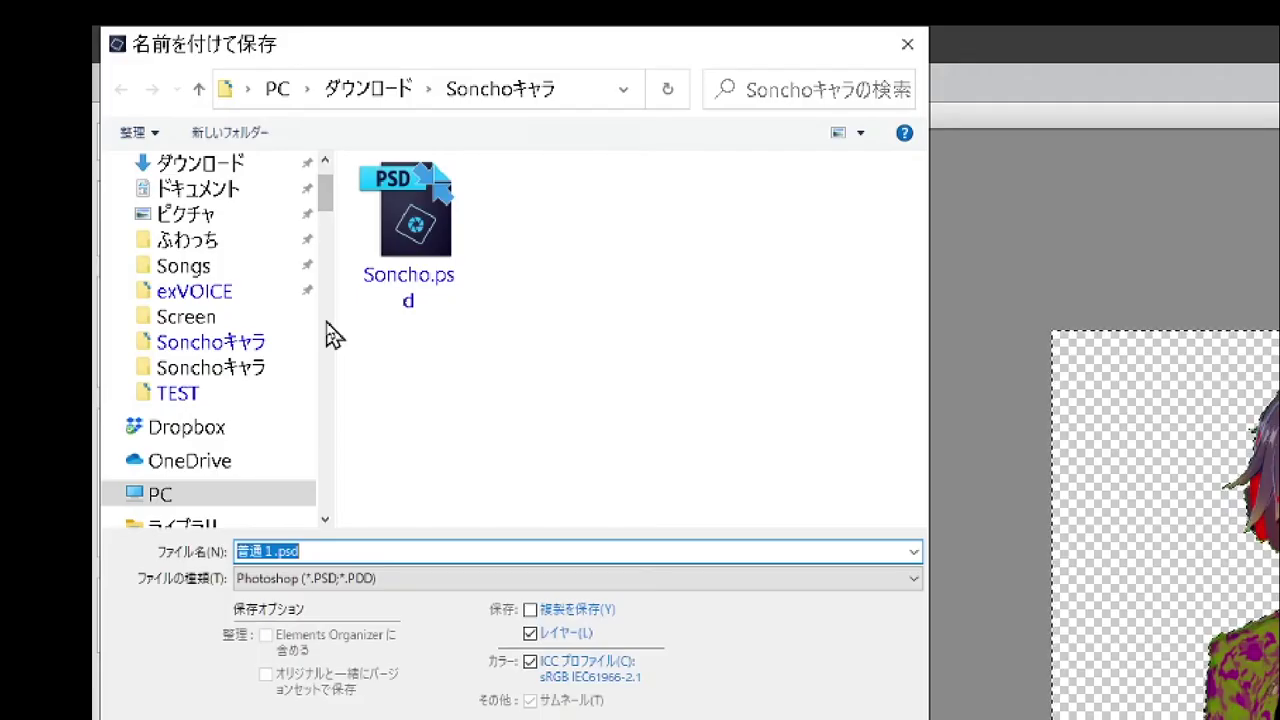
scroll(330, 330, "down", 1)
left_click(395, 578)
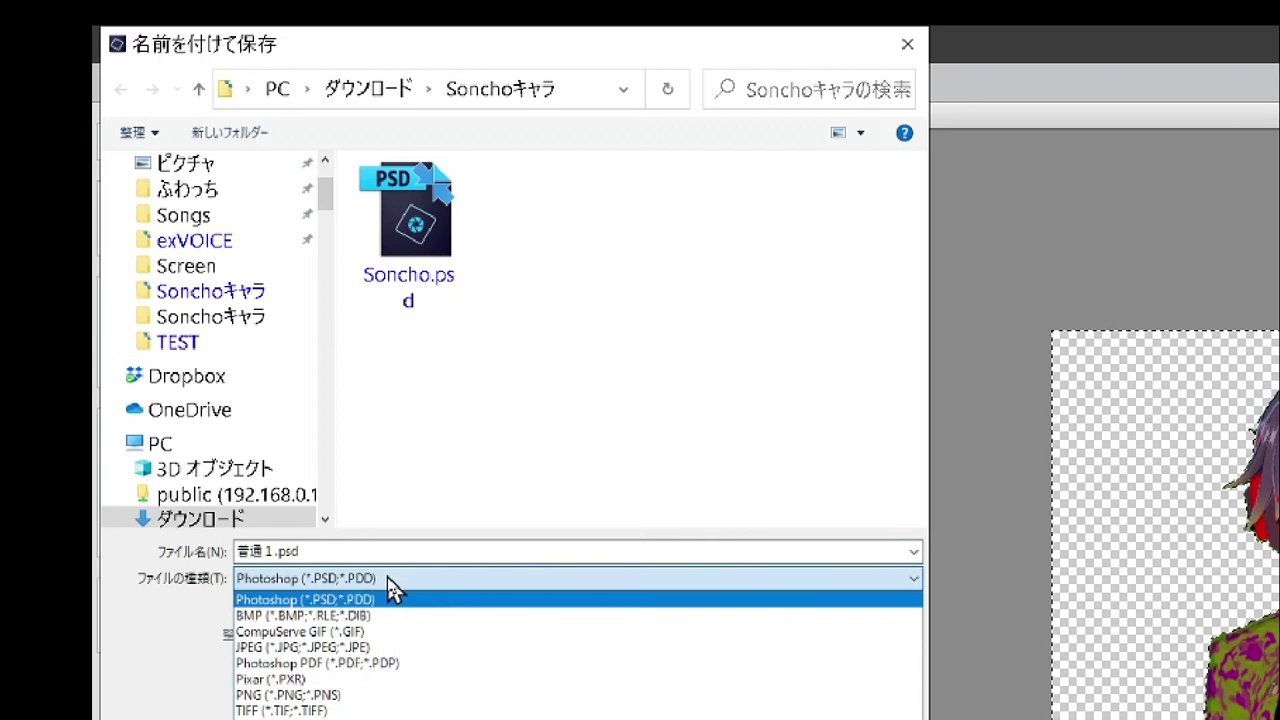
left_click(380, 694)
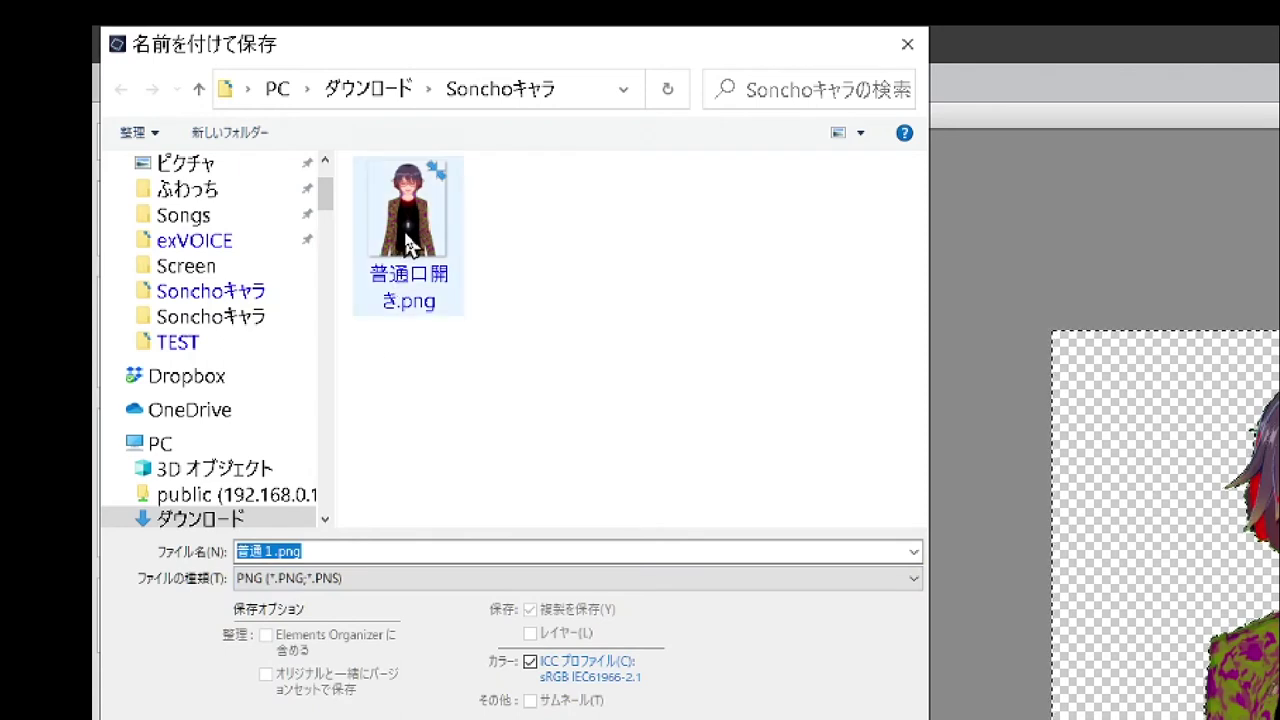
left_click(274, 551)
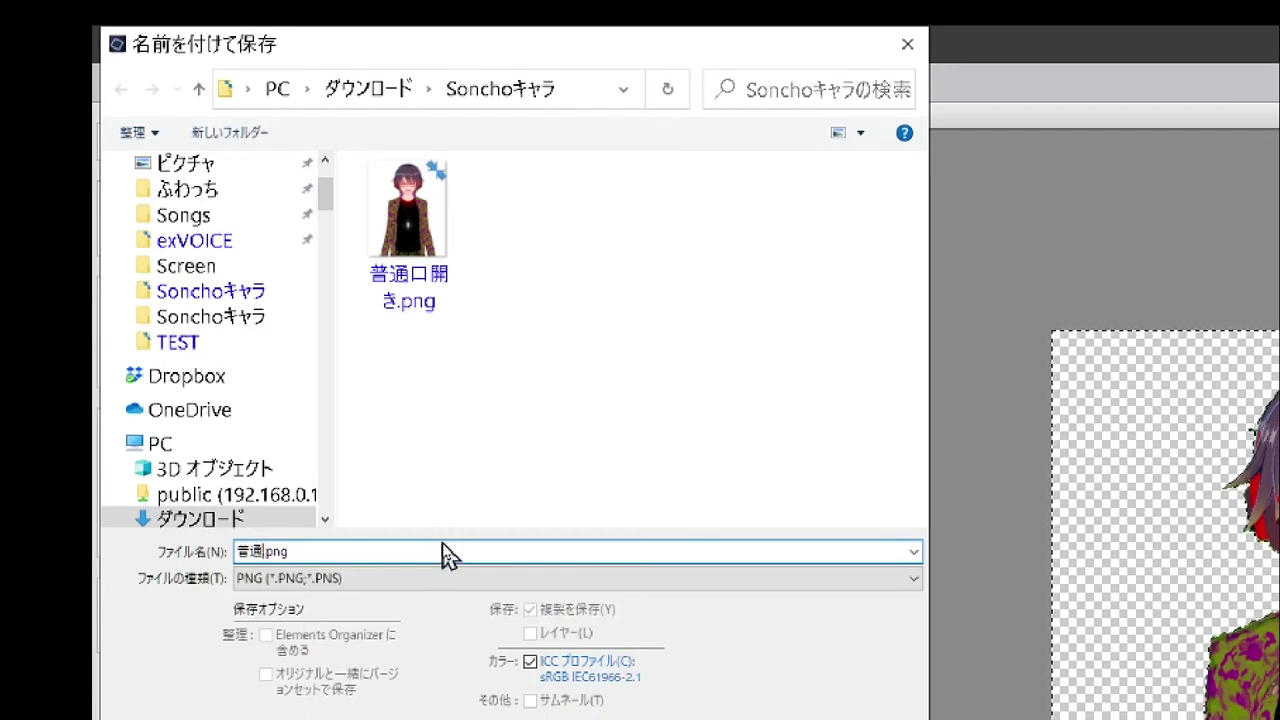
type("me")
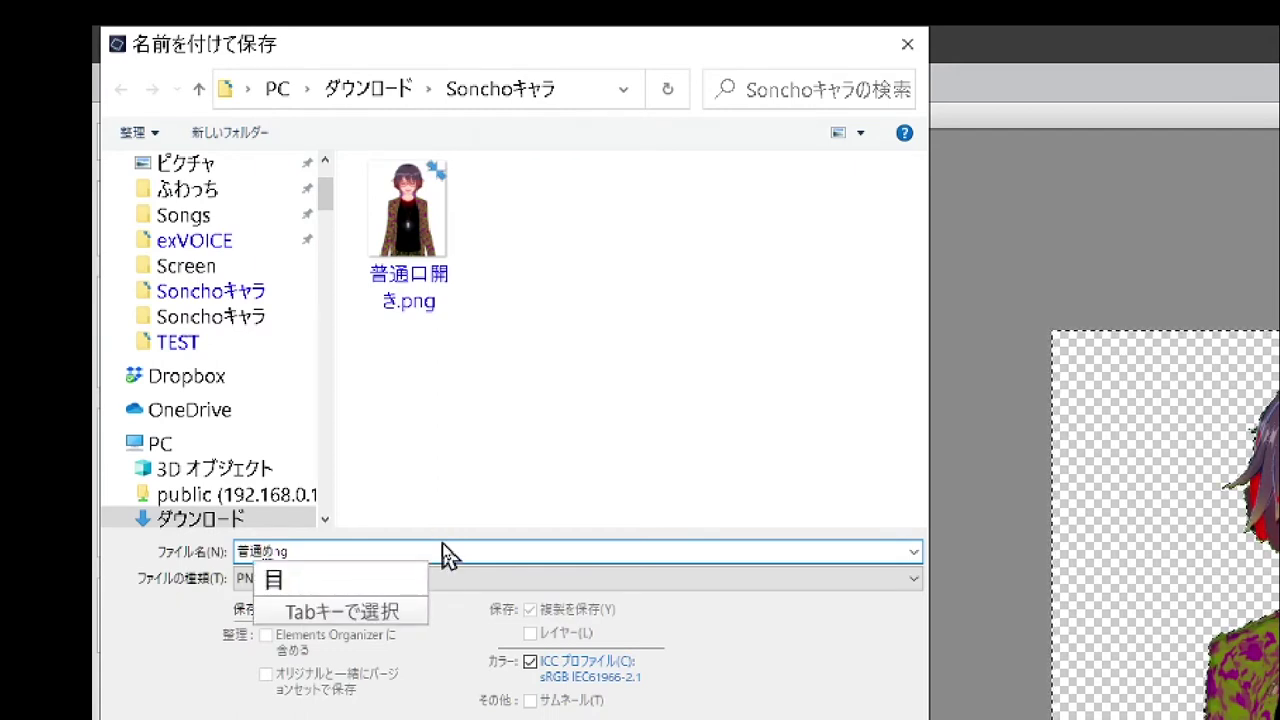
type("toji")
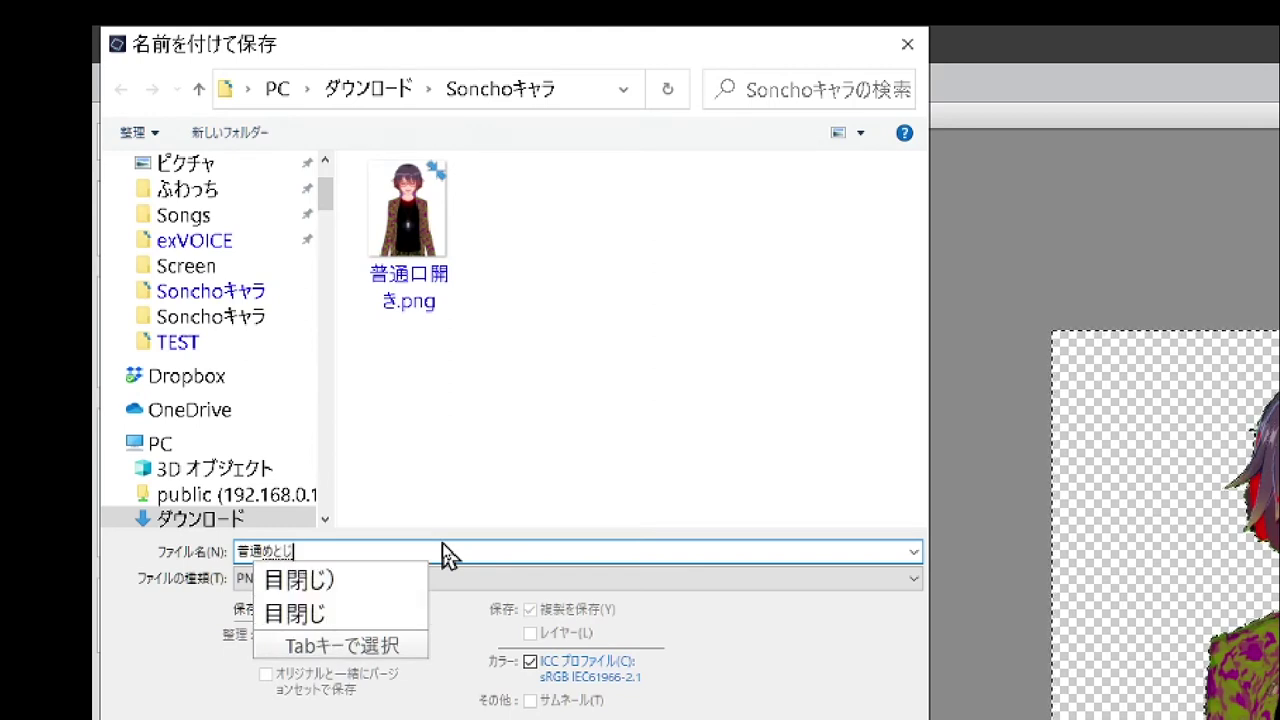
key("space")
type(".png")
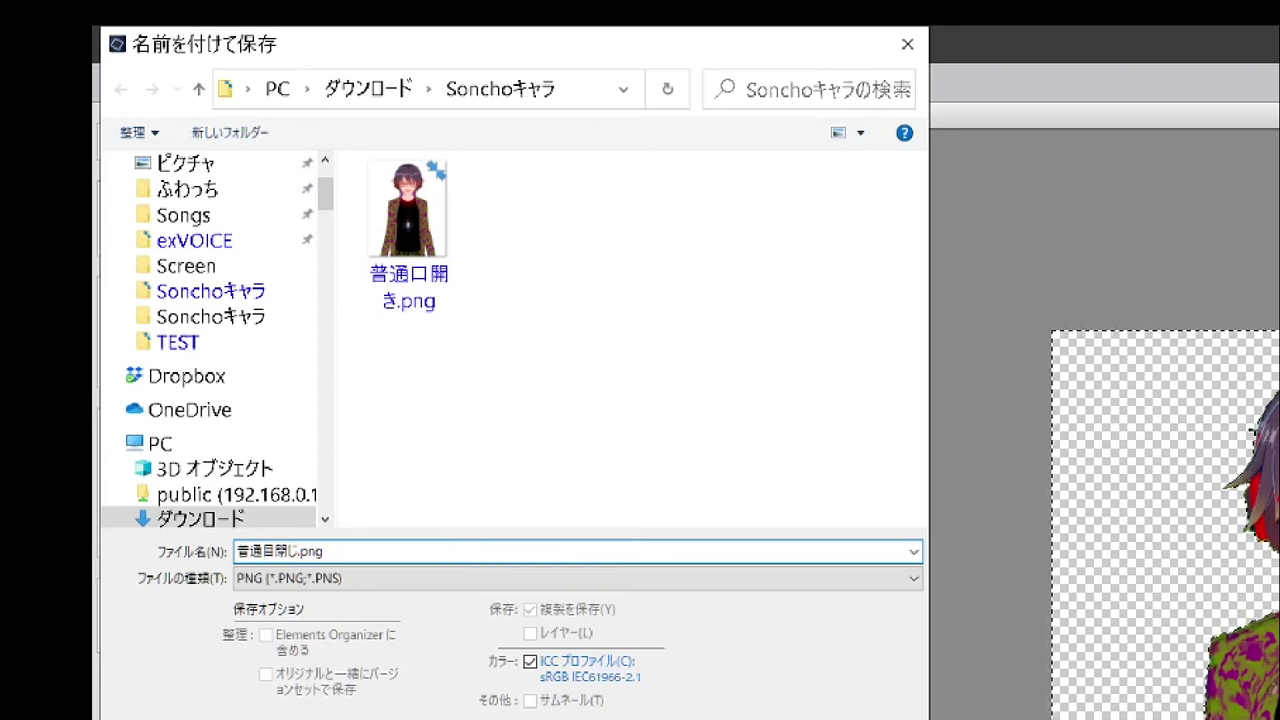
key("Return")
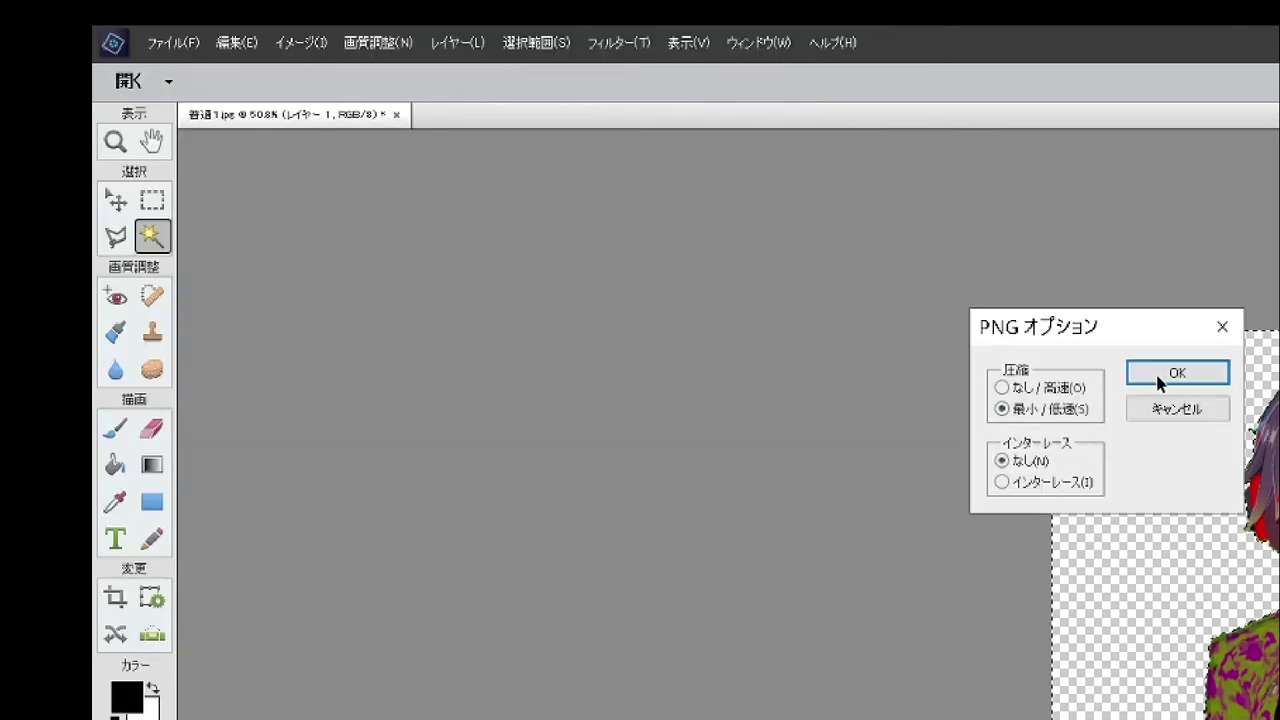
left_click(1162, 380)
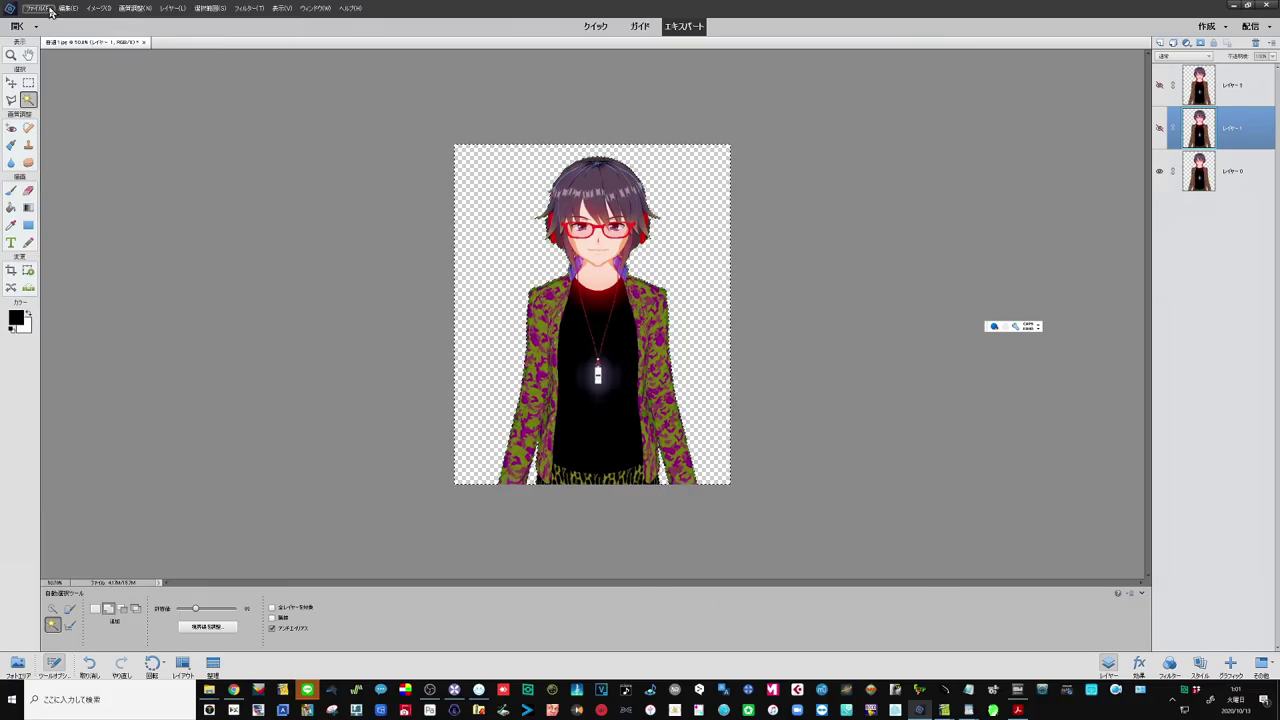
Save the closed-mouth image as 普通口閉じ.png, replacing the 1 in the name and accepting the PNG options
left_click(48, 9)
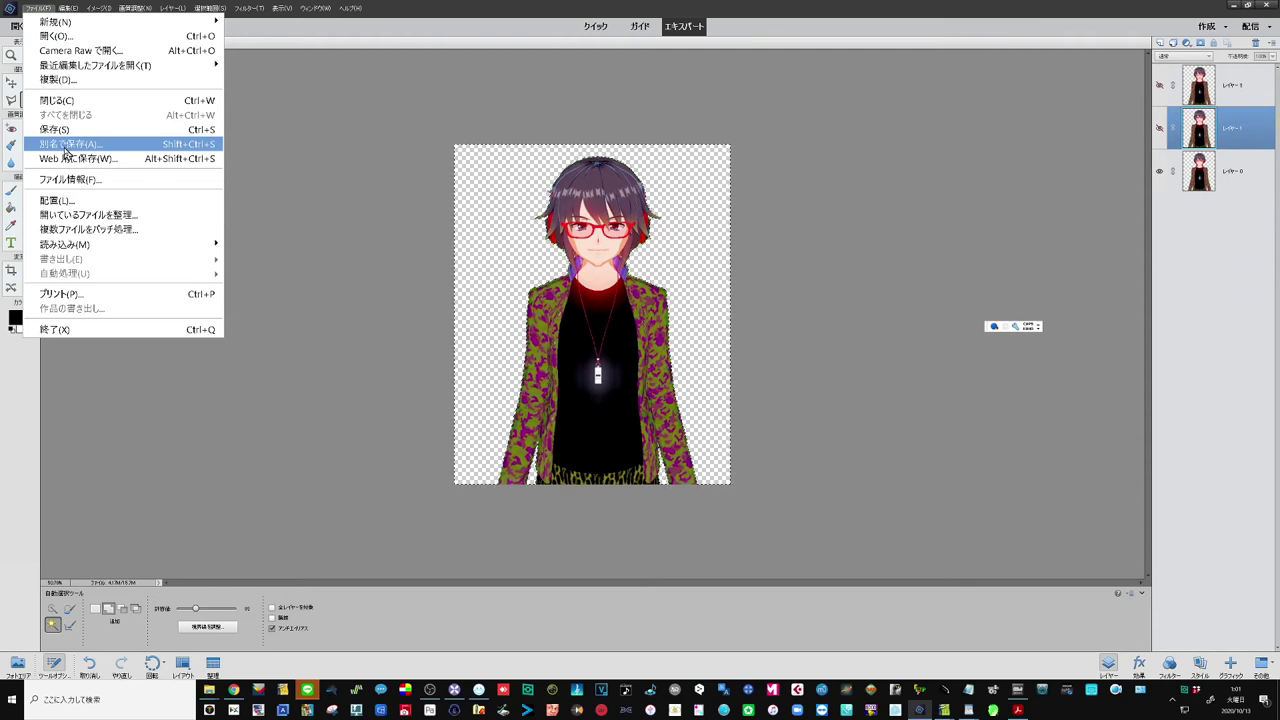
left_click(66, 147)
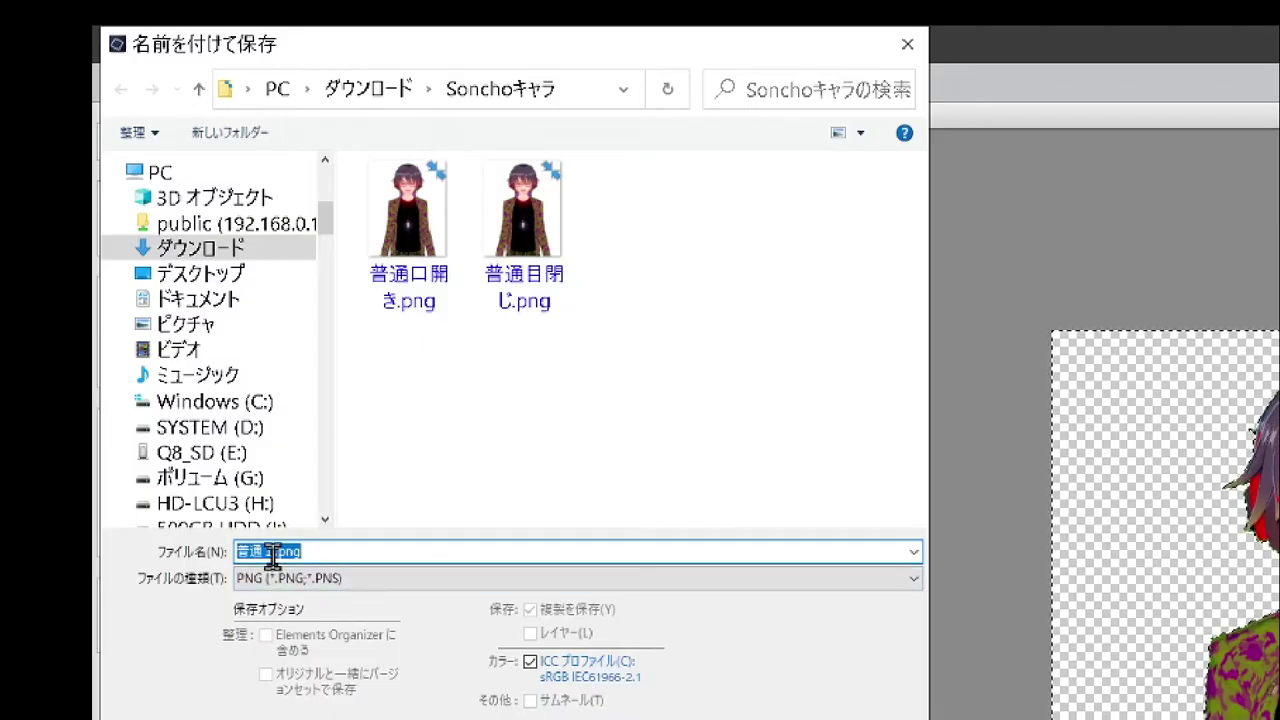
left_click(272, 551)
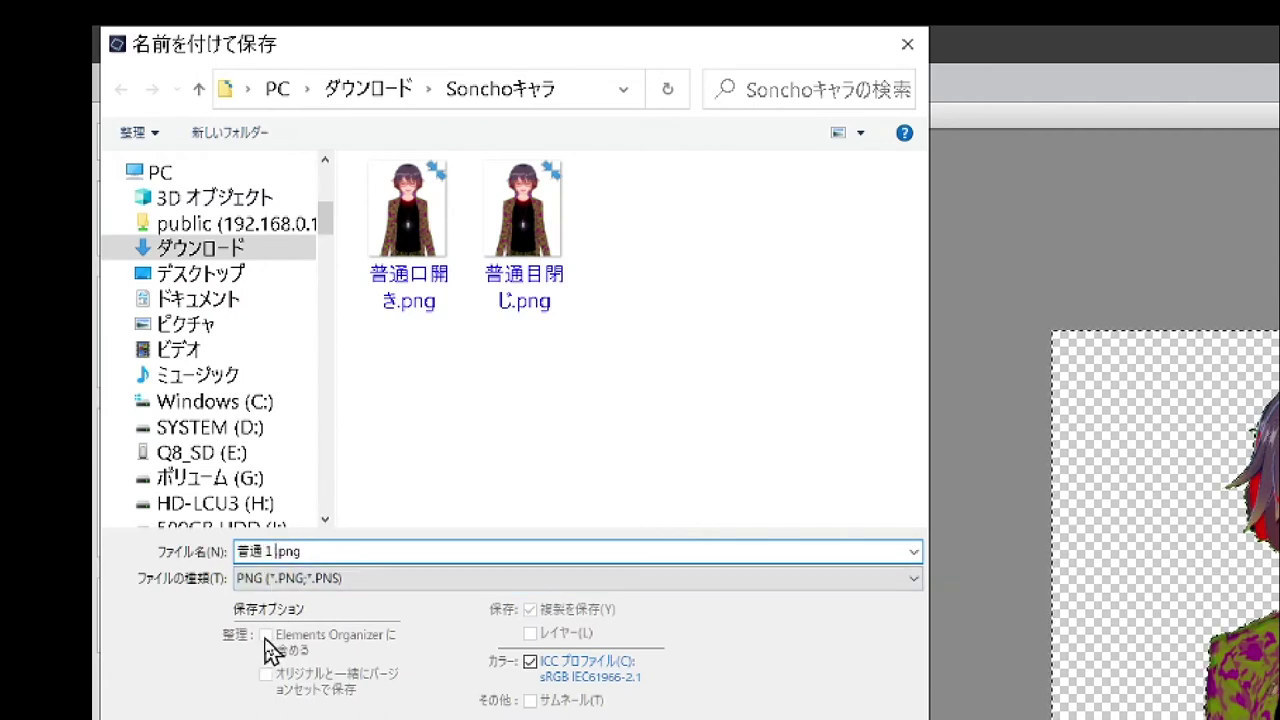
key("BackSpace")
type("kuchioji")
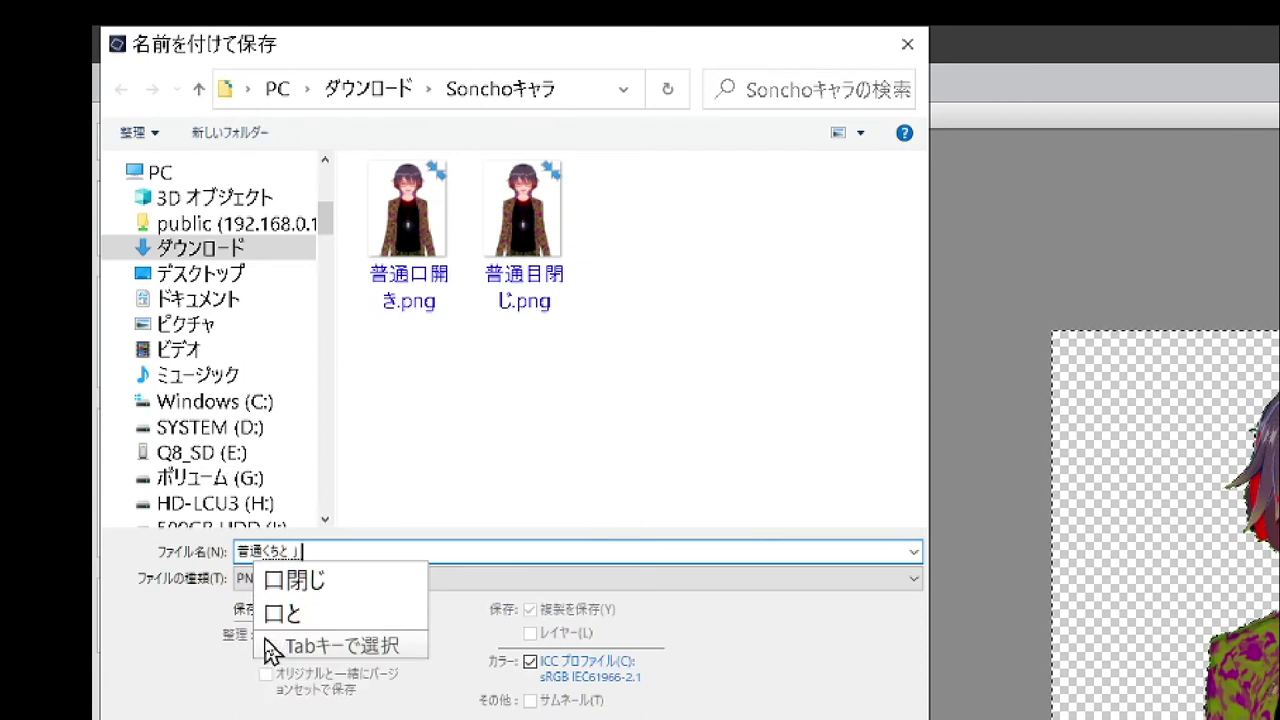
key("Tab")
type(".png")
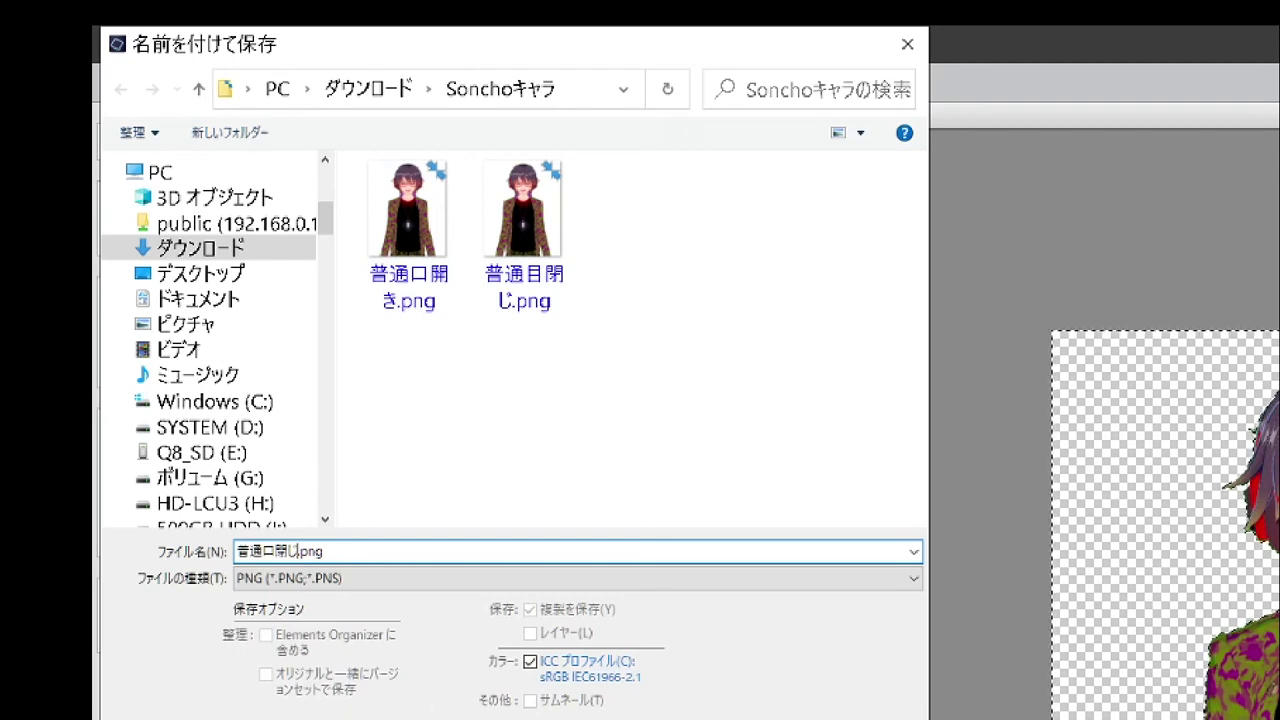
key("Return")
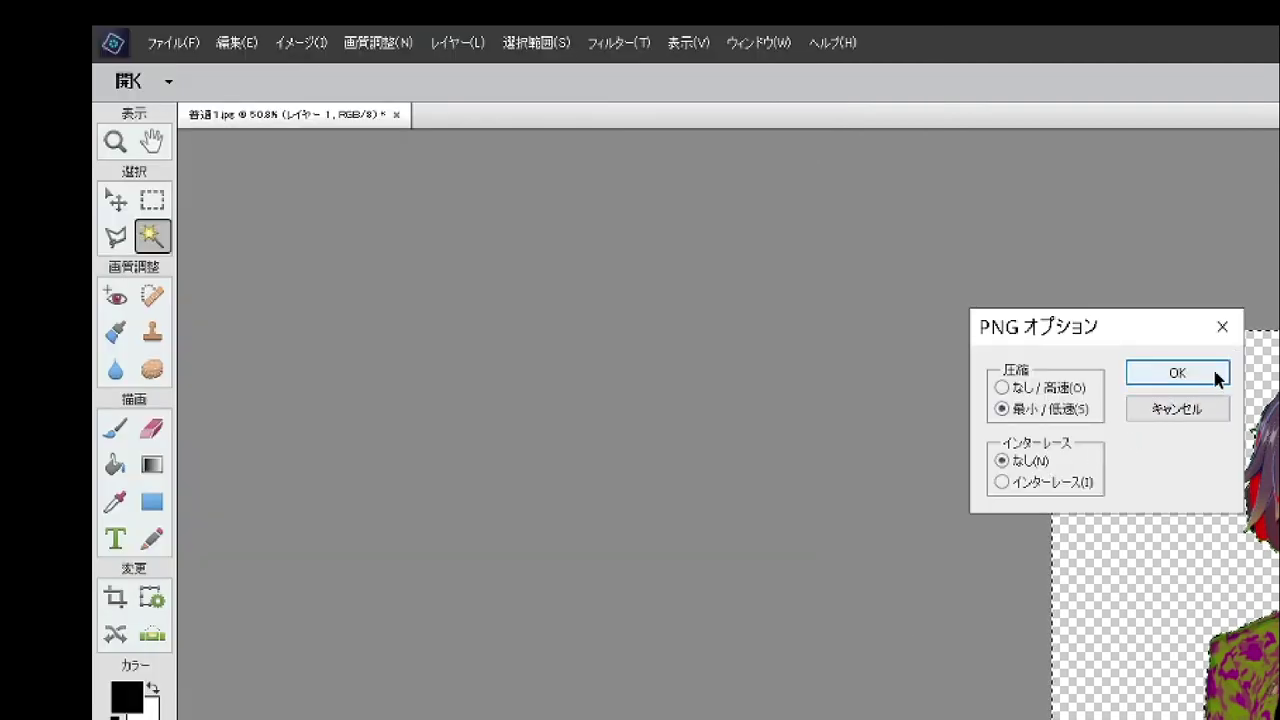
left_click(1214, 372)
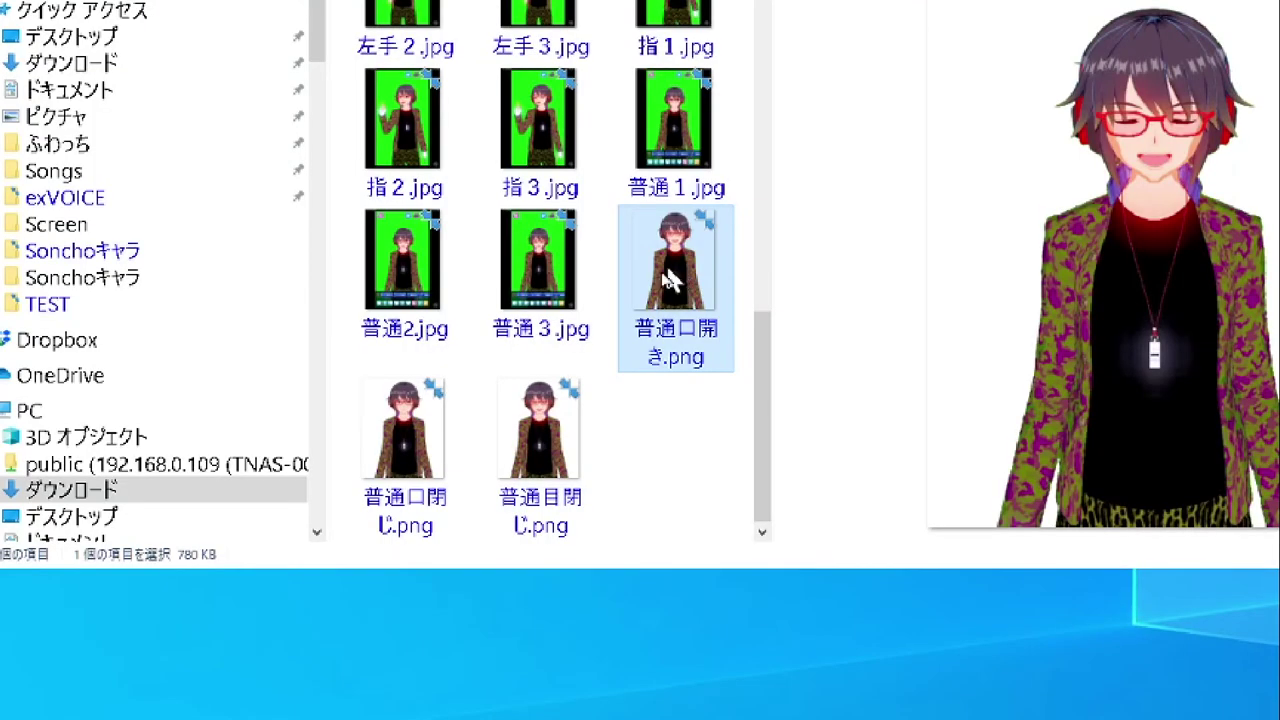
Preview 普通口閉じ.png and 普通目閉じ.png in Explorer to confirm the transparent backgrounds
left_click(418, 458)
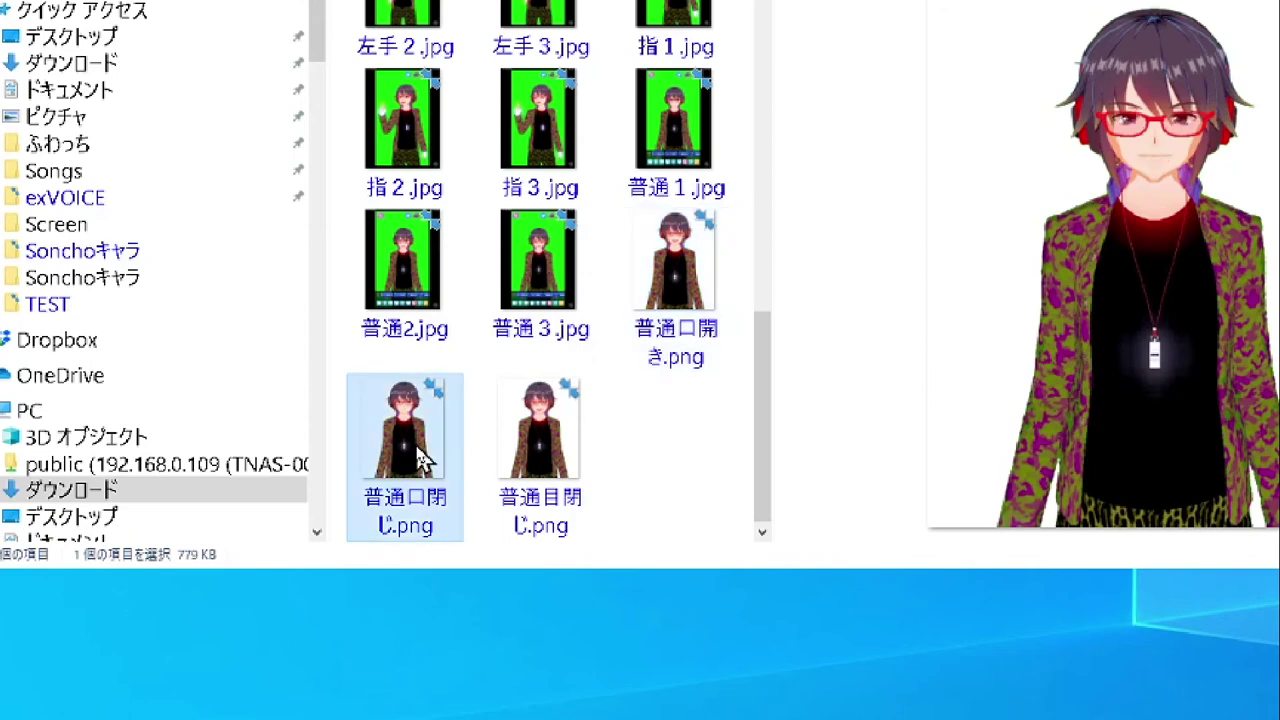
left_click(545, 466)
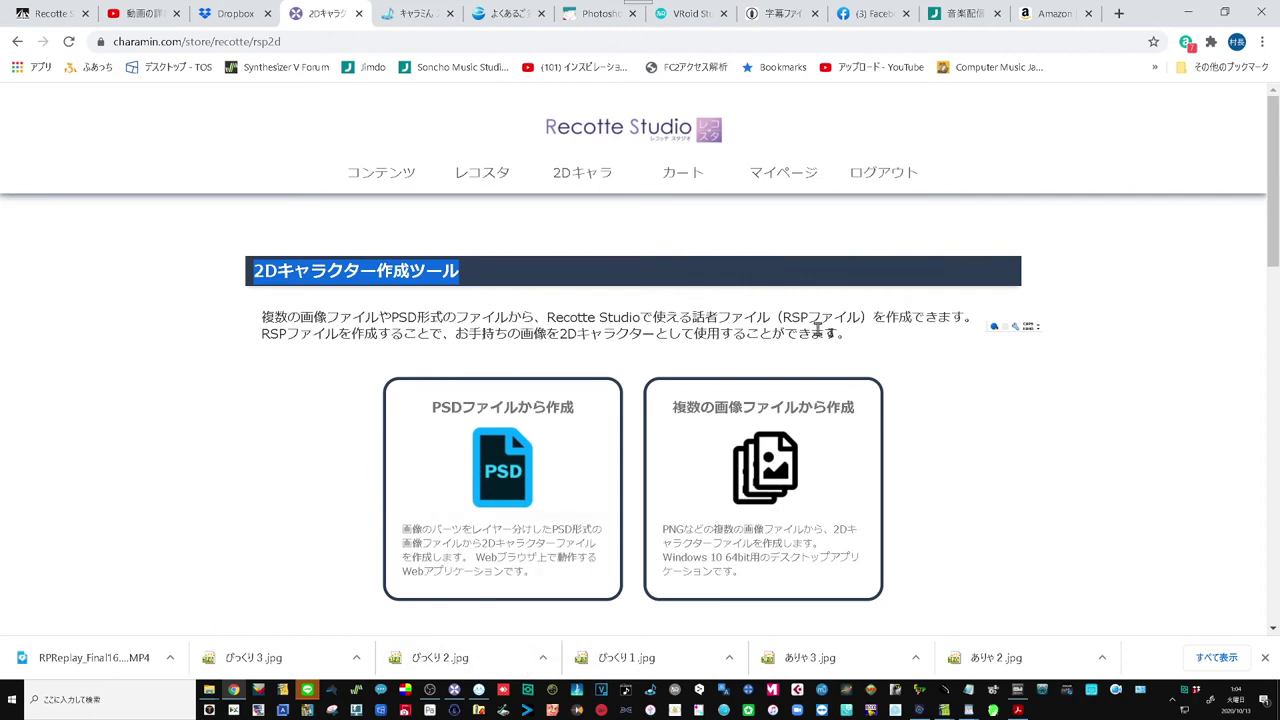
Minimize the browser to reveal the folder containing RS_2DConv.exe
left_click(240, 384)
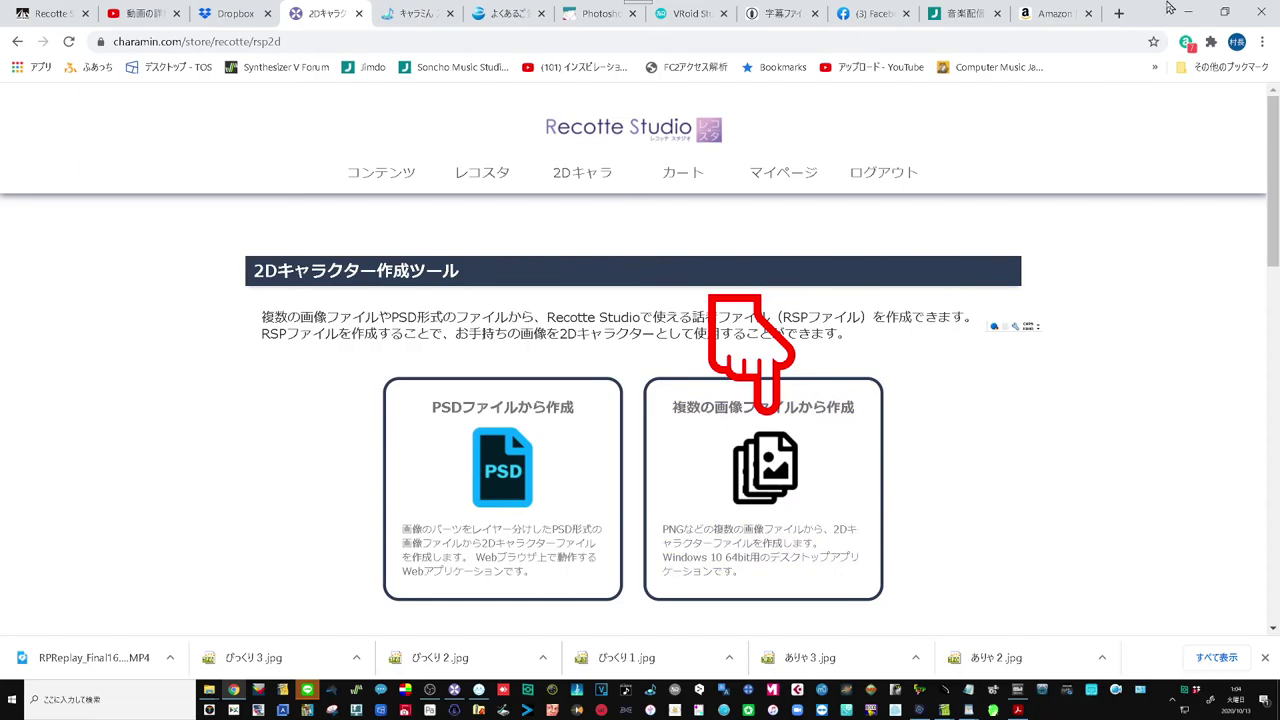
left_click(1187, 18)
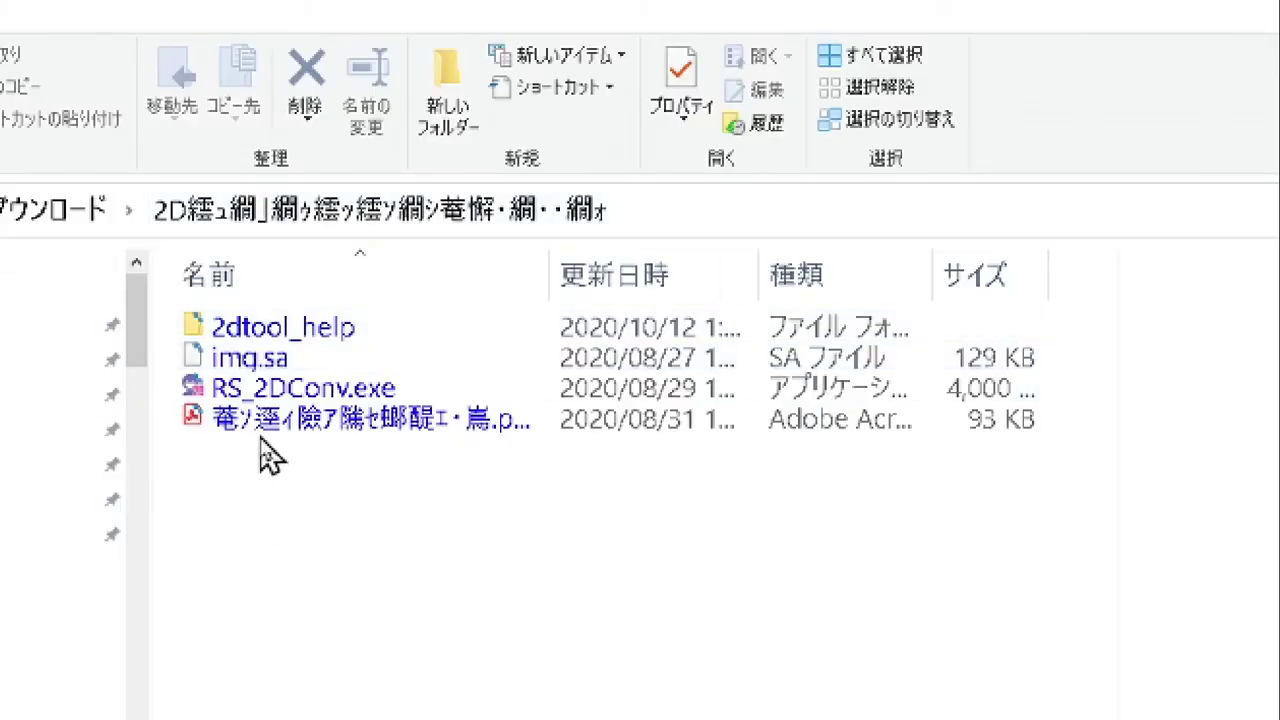
Launch RS_2DConv.exe and enter SONCHO2 as the character name
left_click(290, 388)
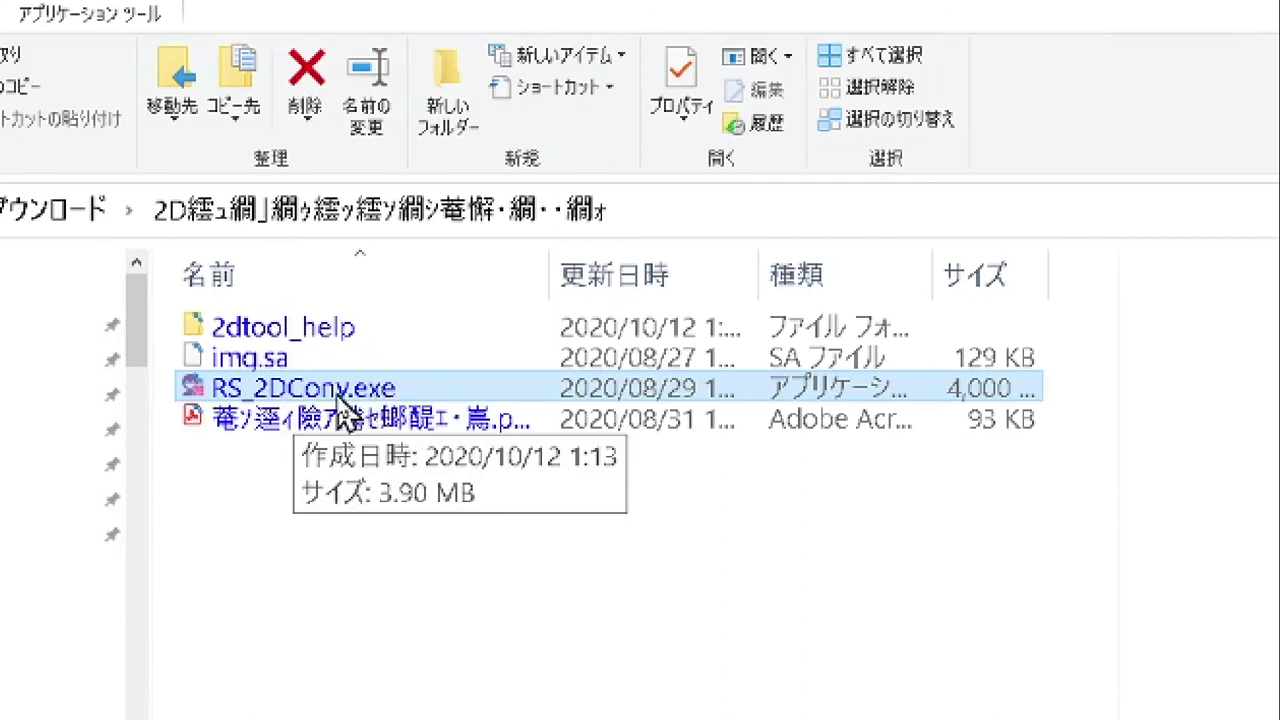
double_click(338, 398)
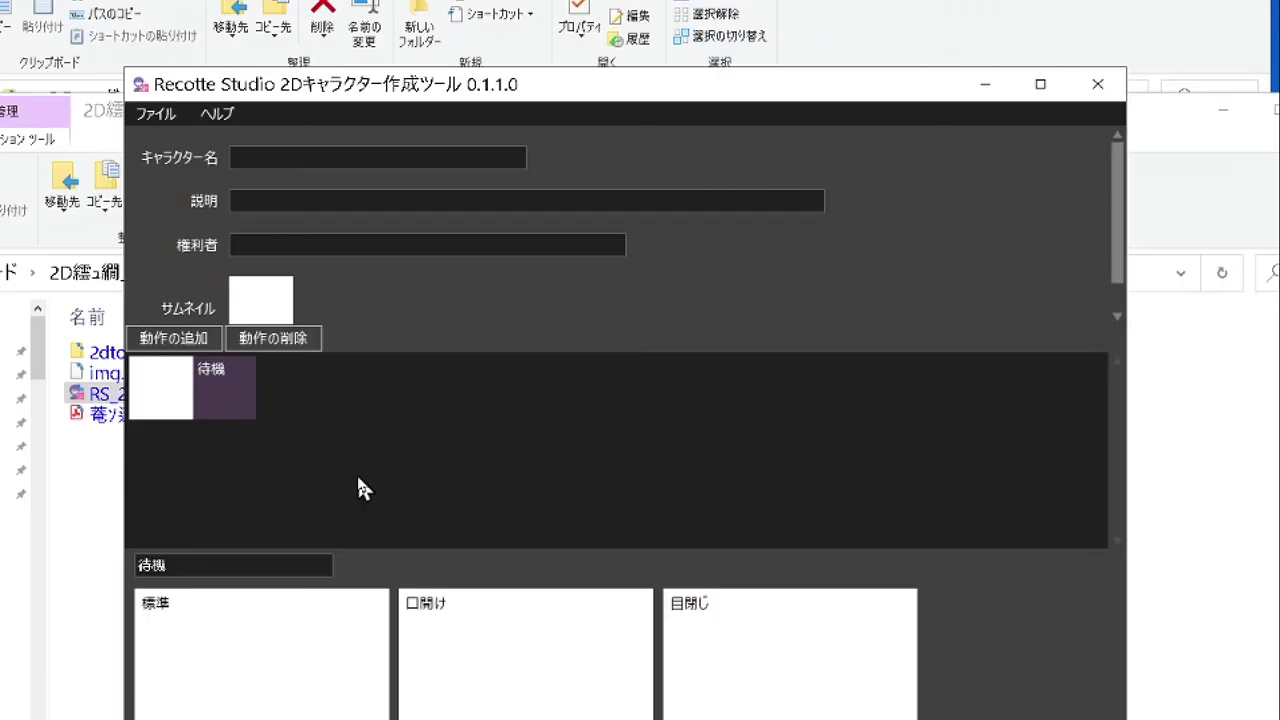
left_click(259, 156)
type("SONCHO2")
left_click(285, 200)
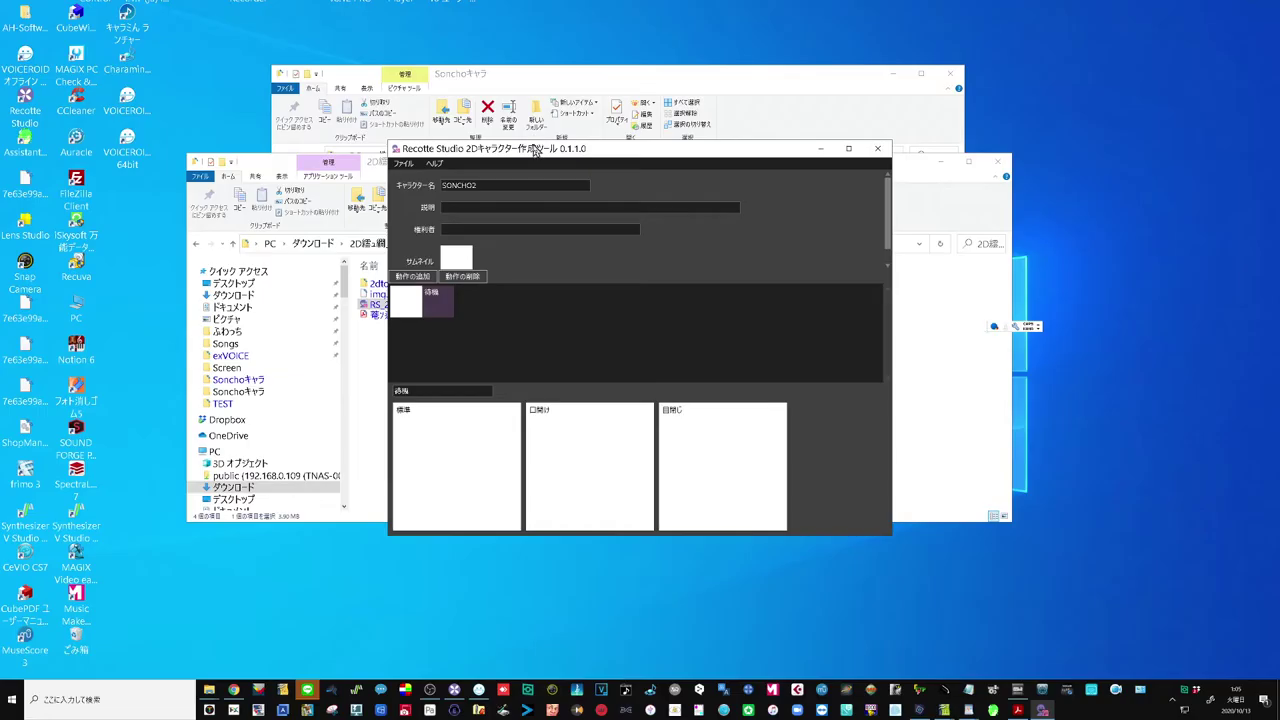
left_click_drag(535, 155, 220, 52)
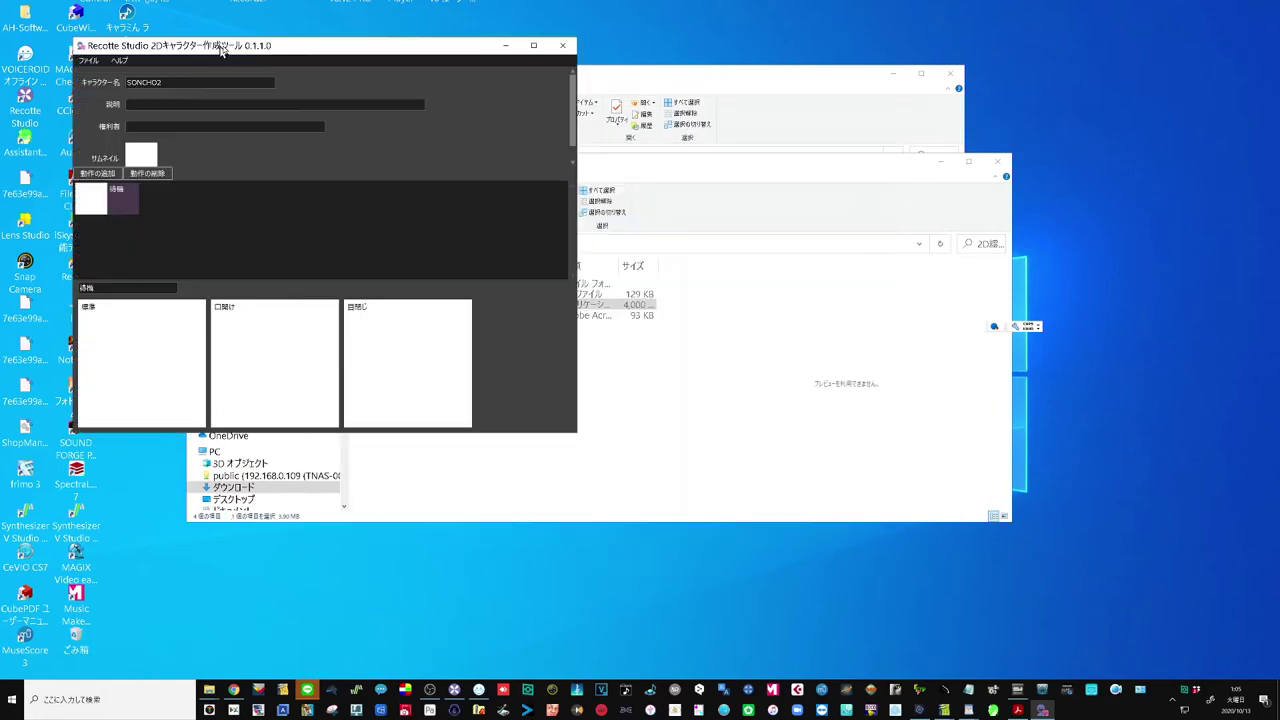
Drag 普通口閉じ, 普通口開き and 普通目閉じ PNGs into the 標準, 口開け and 目閉じ slots
left_click(616, 95)
left_click_drag(636, 76, 927, 118)
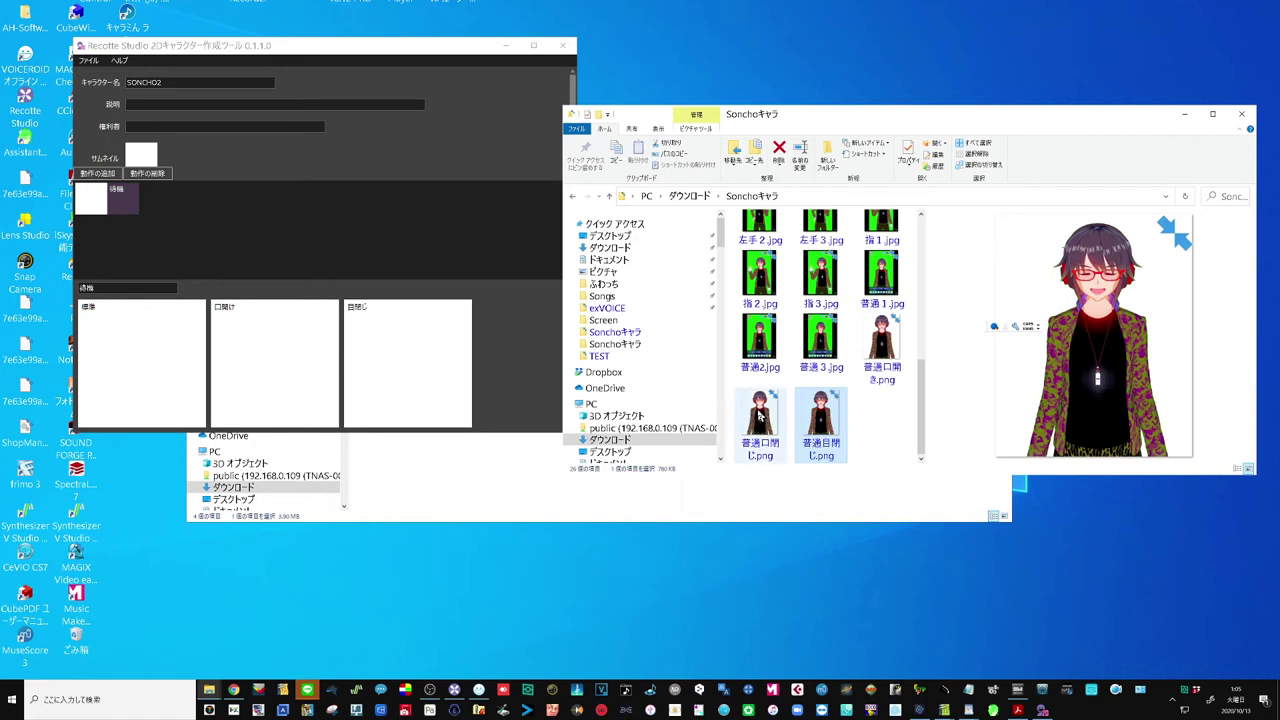
left_click_drag(759, 415, 167, 396)
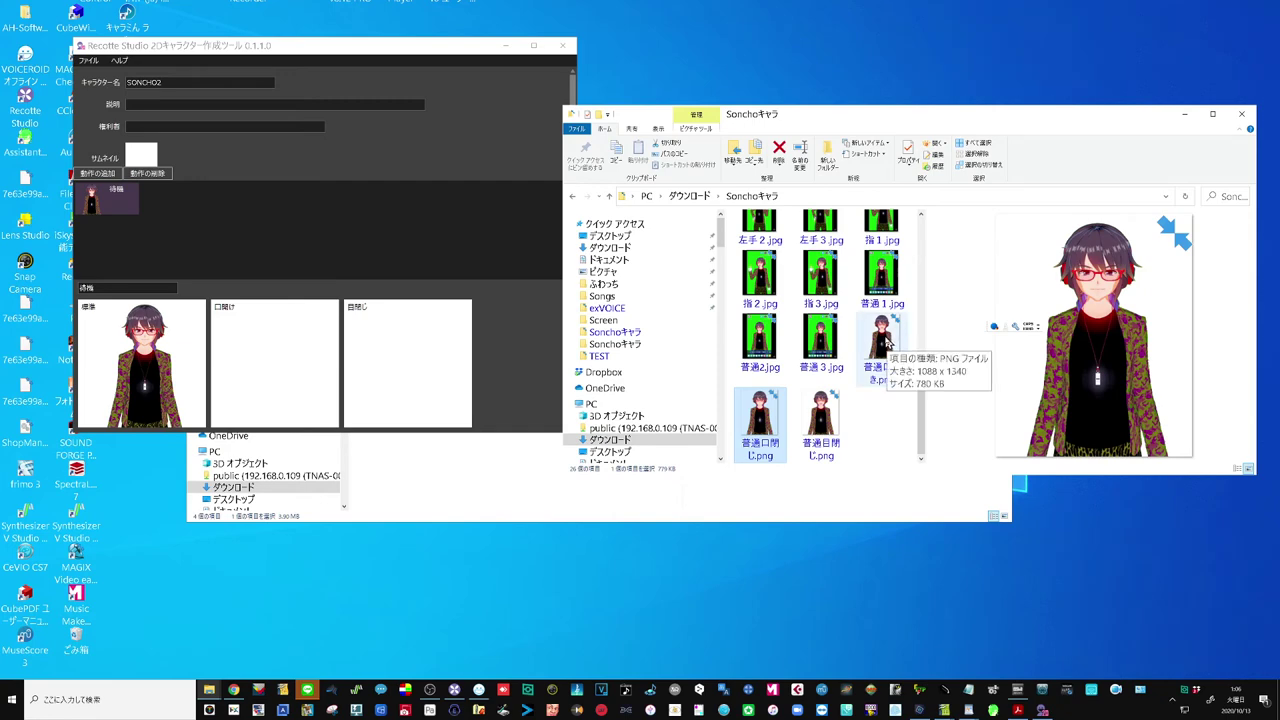
left_click(886, 341)
left_click_drag(886, 341, 289, 379)
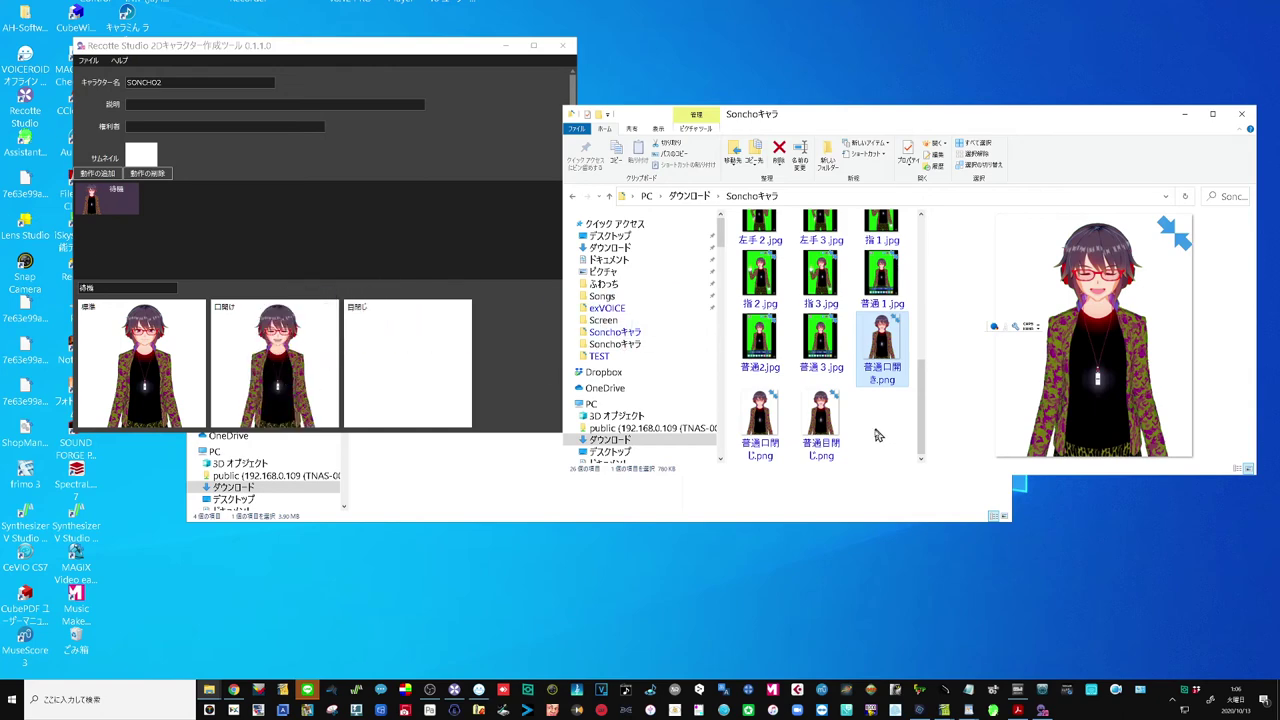
left_click_drag(835, 428, 422, 397)
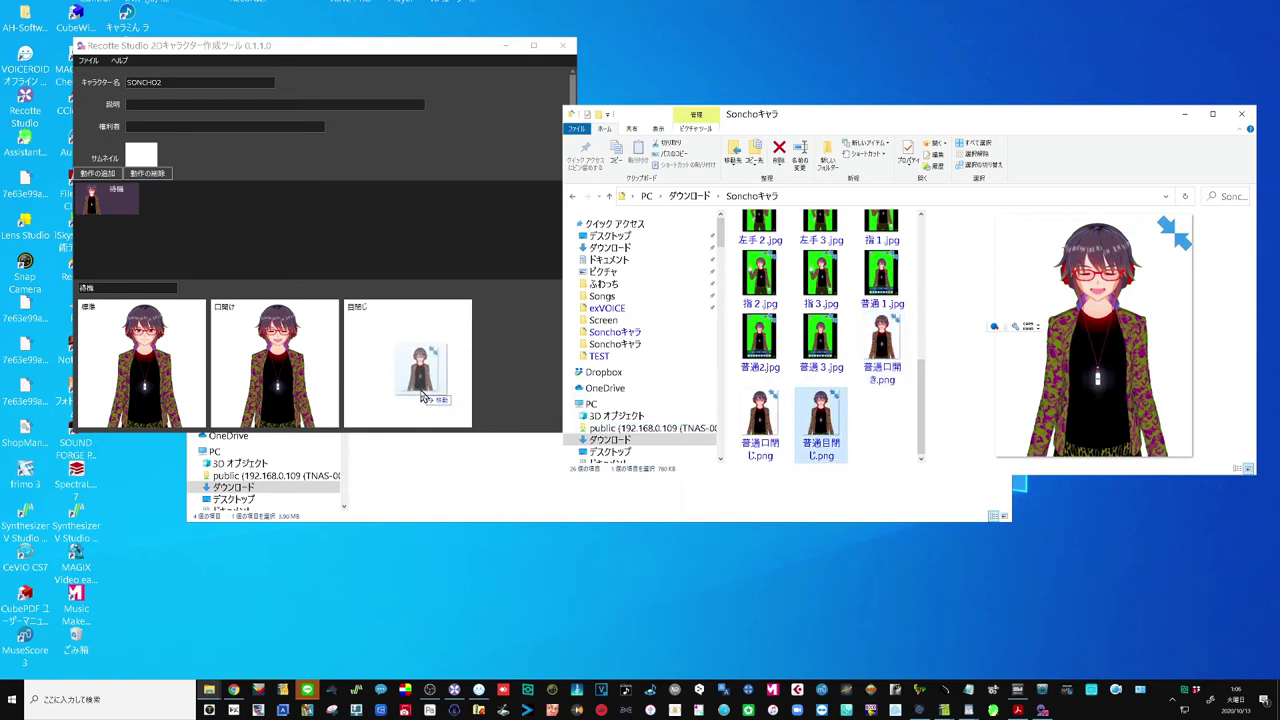
left_click_drag(422, 397, 421, 396)
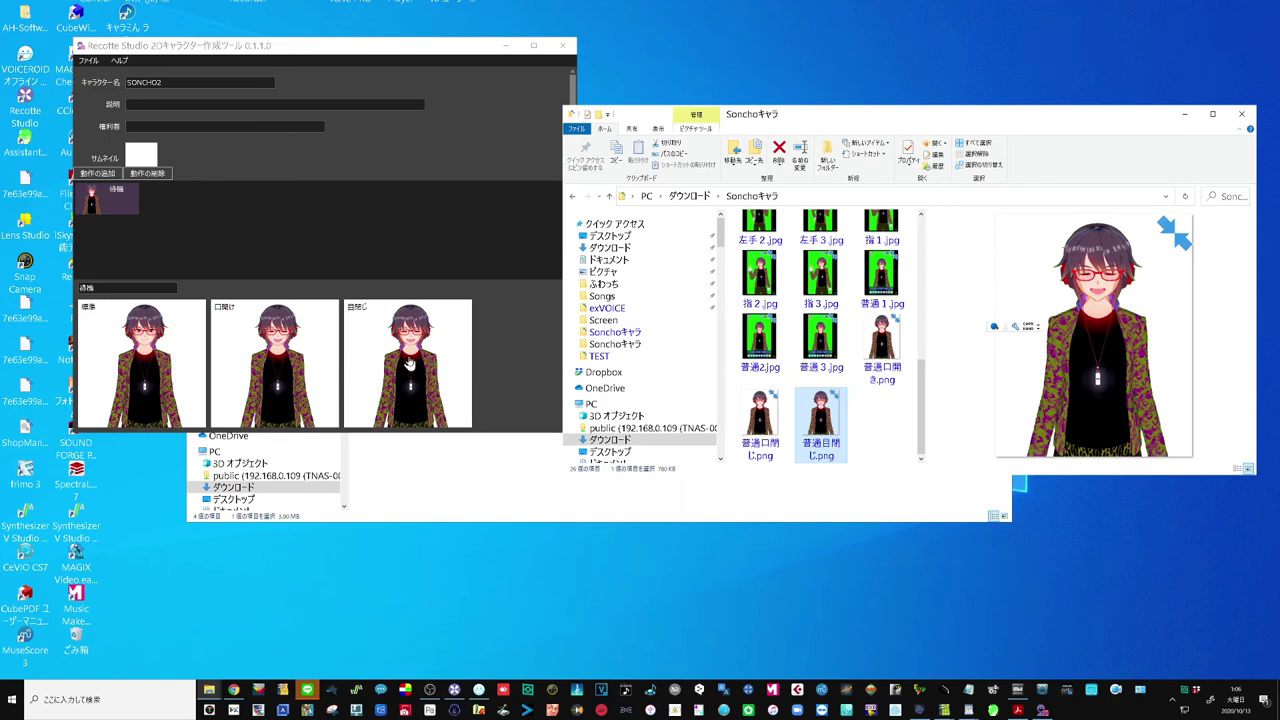
left_click(409, 365)
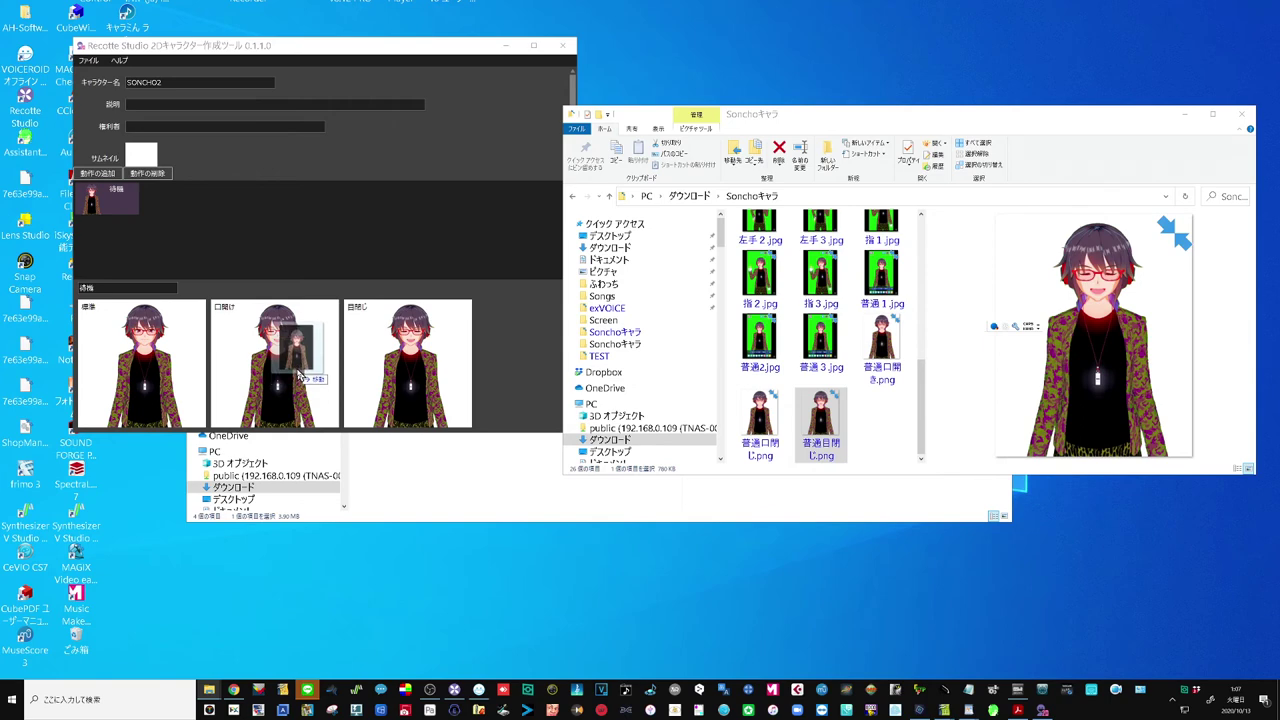
left_click_drag(126, 414, 292, 375)
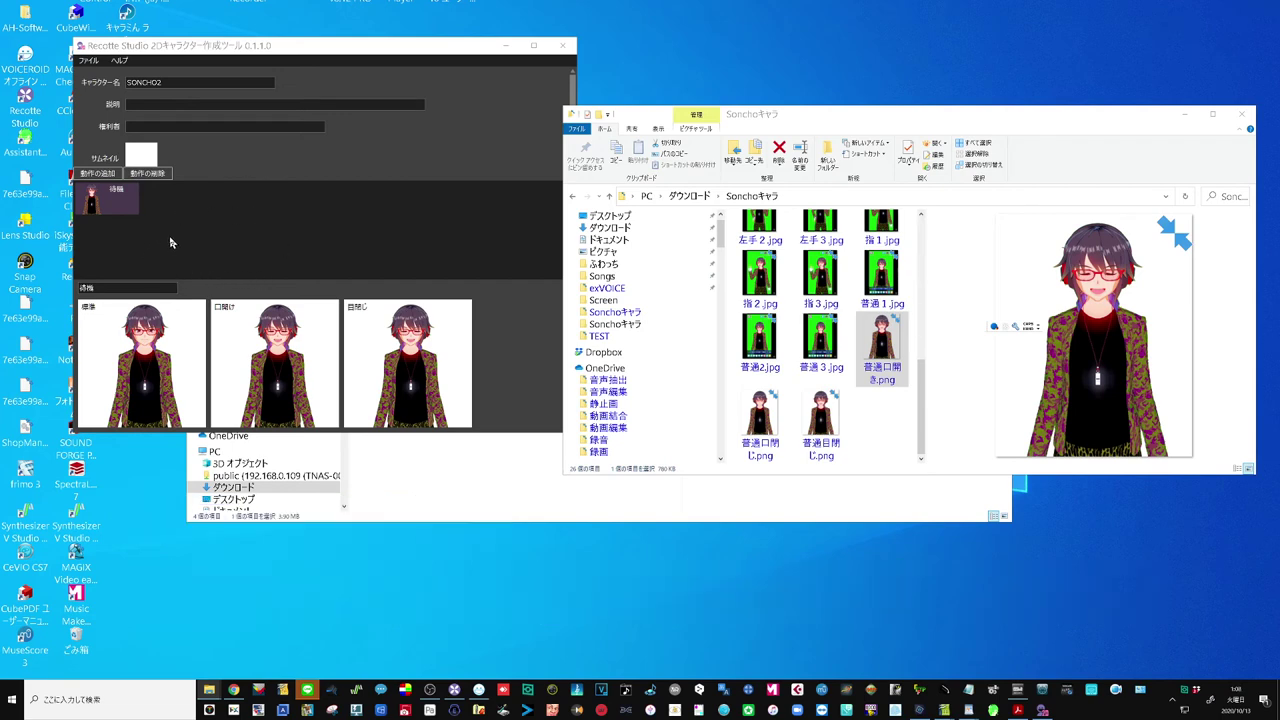
Export the character with RSPファイルのエクスポート and save it as SONCHO2.rsp
left_click(96, 62)
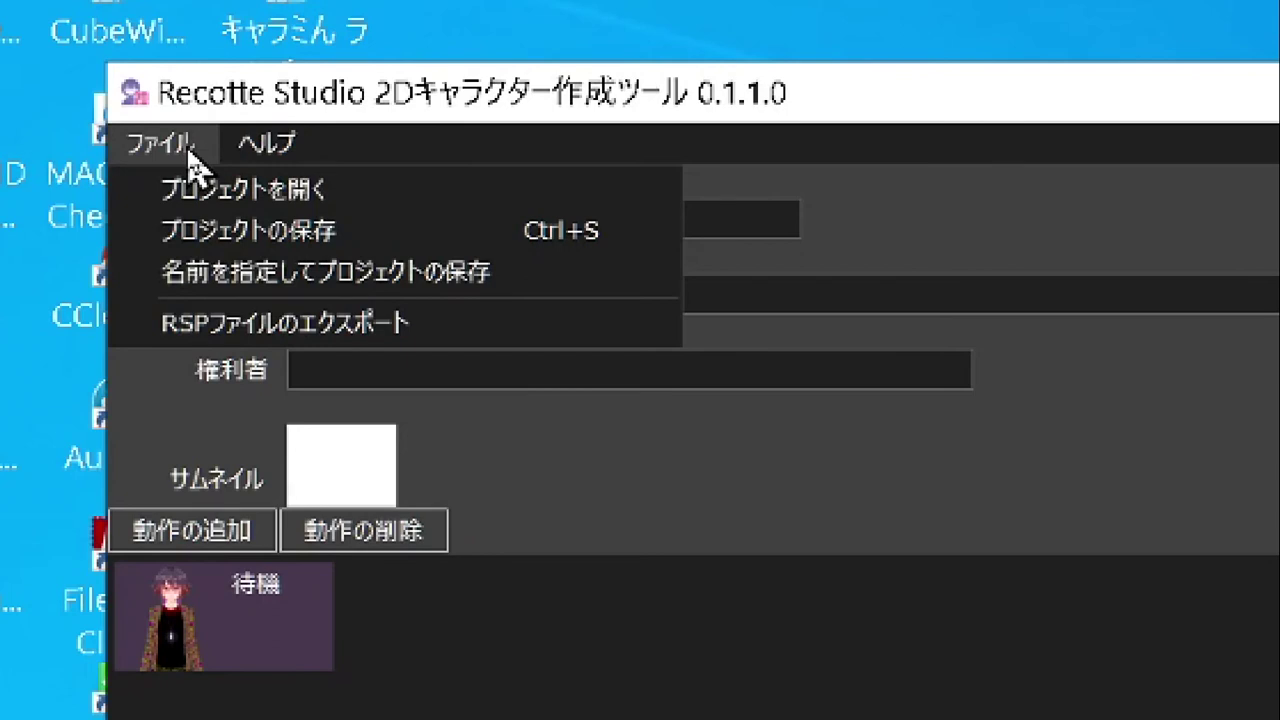
left_click(238, 323)
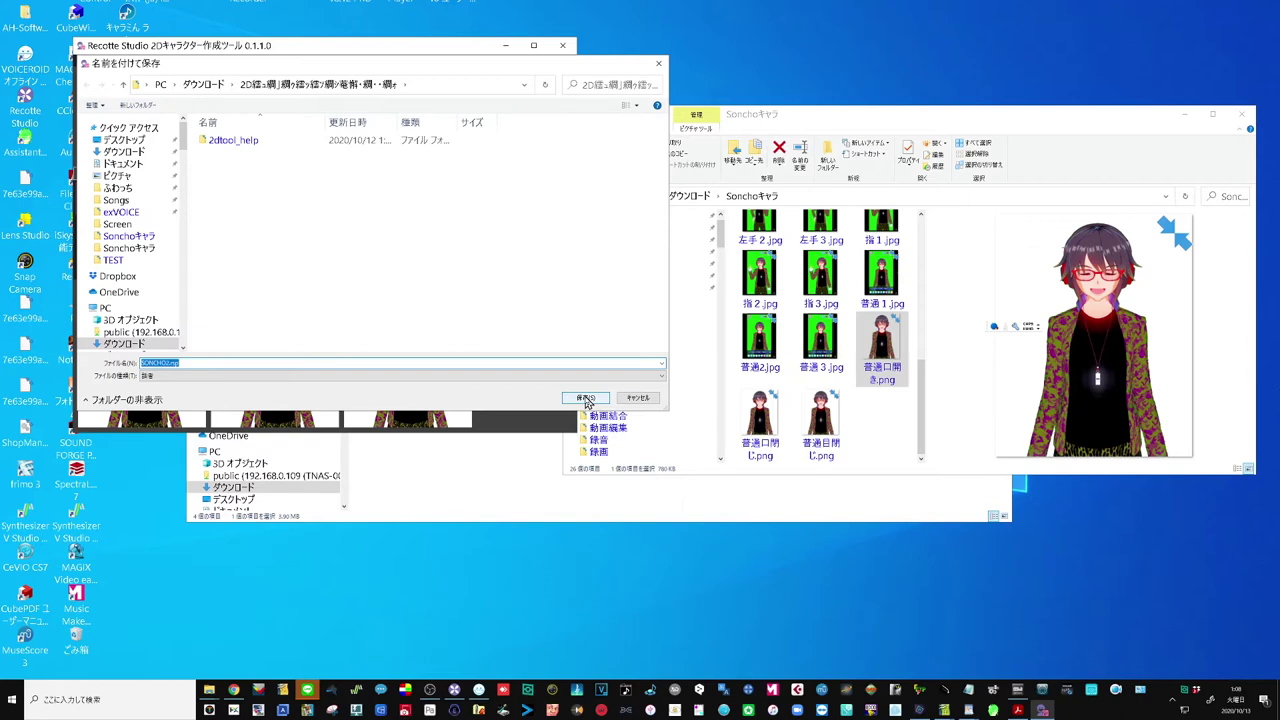
left_click(586, 398)
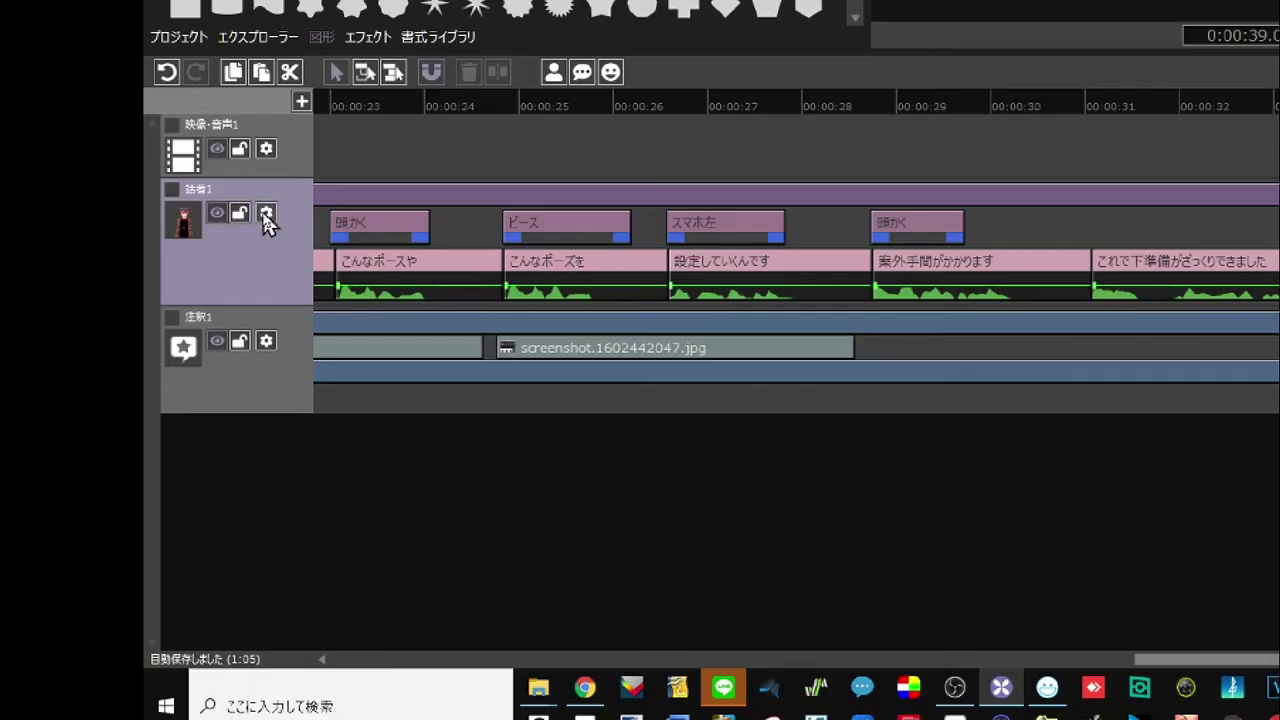
Load SONCHO2.rsp into the speaker list and apply it to the speaker layer
left_click(264, 214)
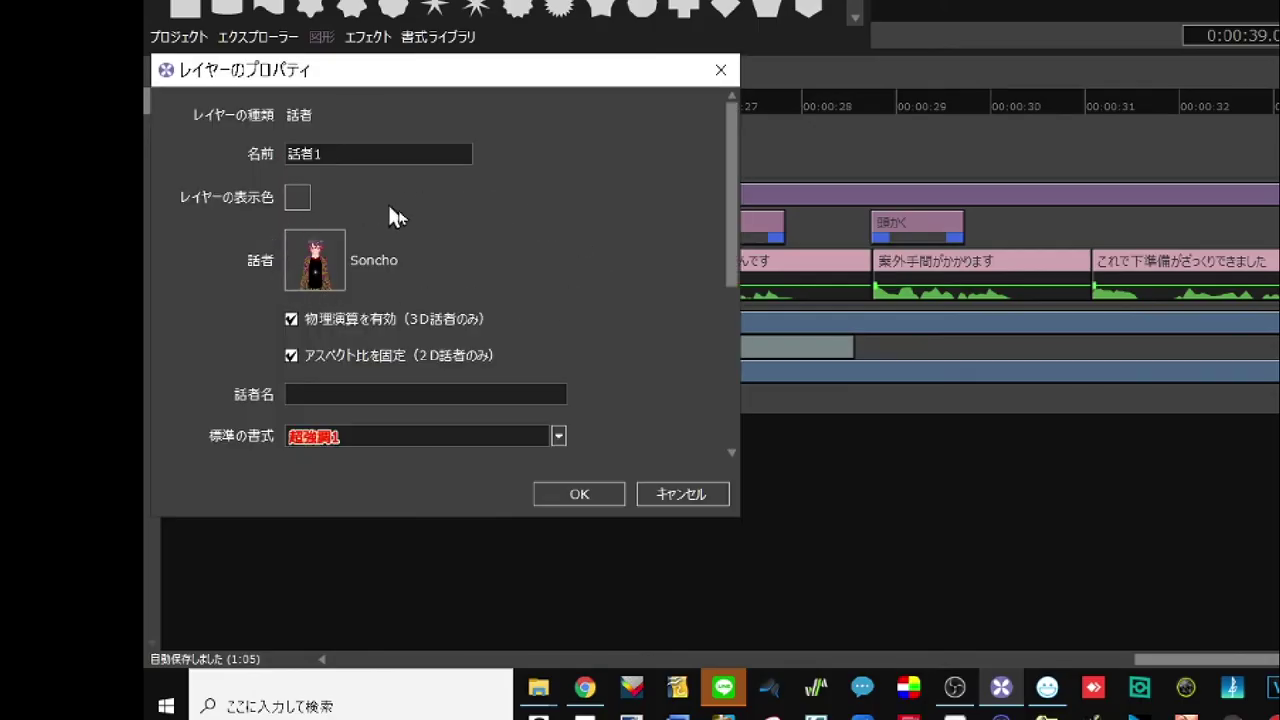
left_click(320, 266)
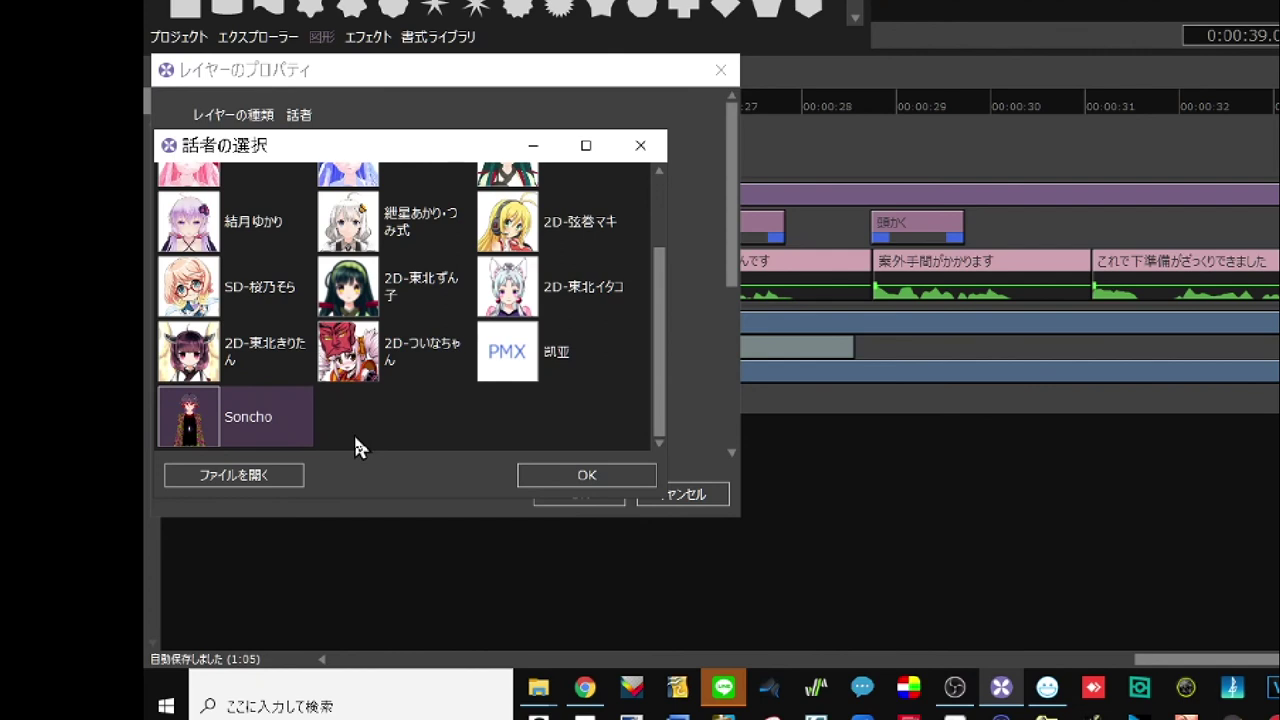
left_click(262, 476)
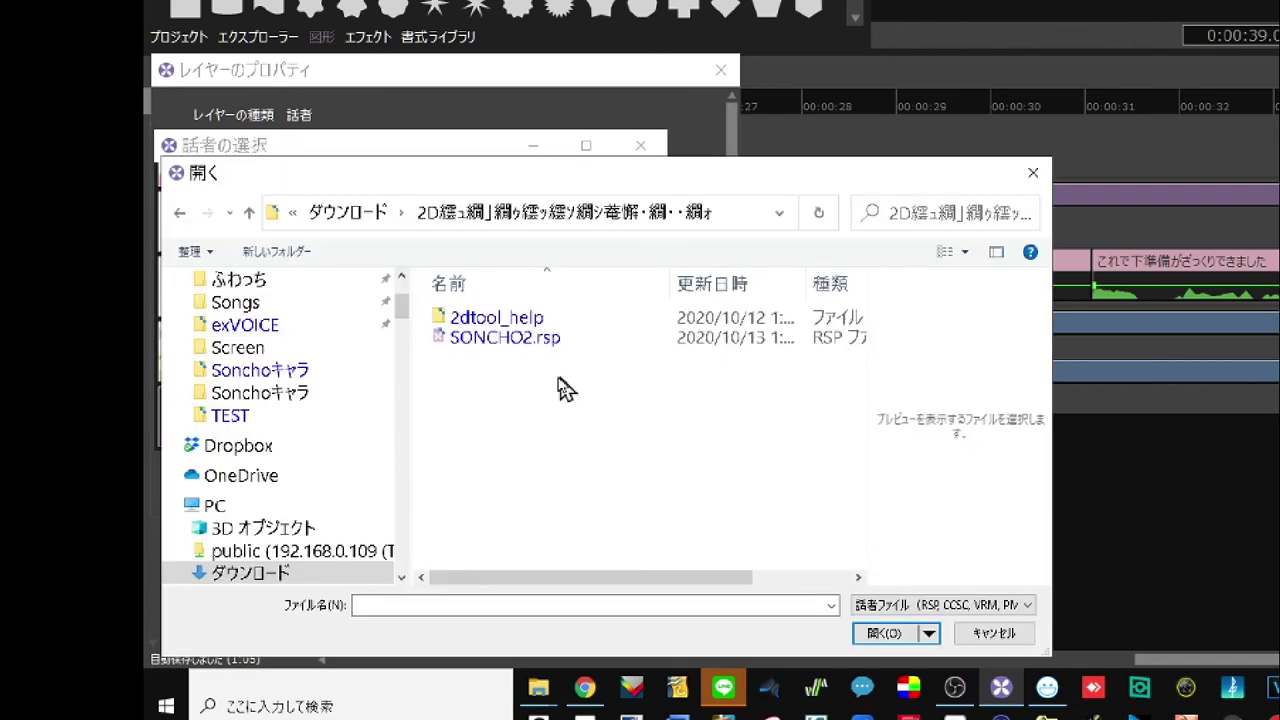
left_click(512, 340)
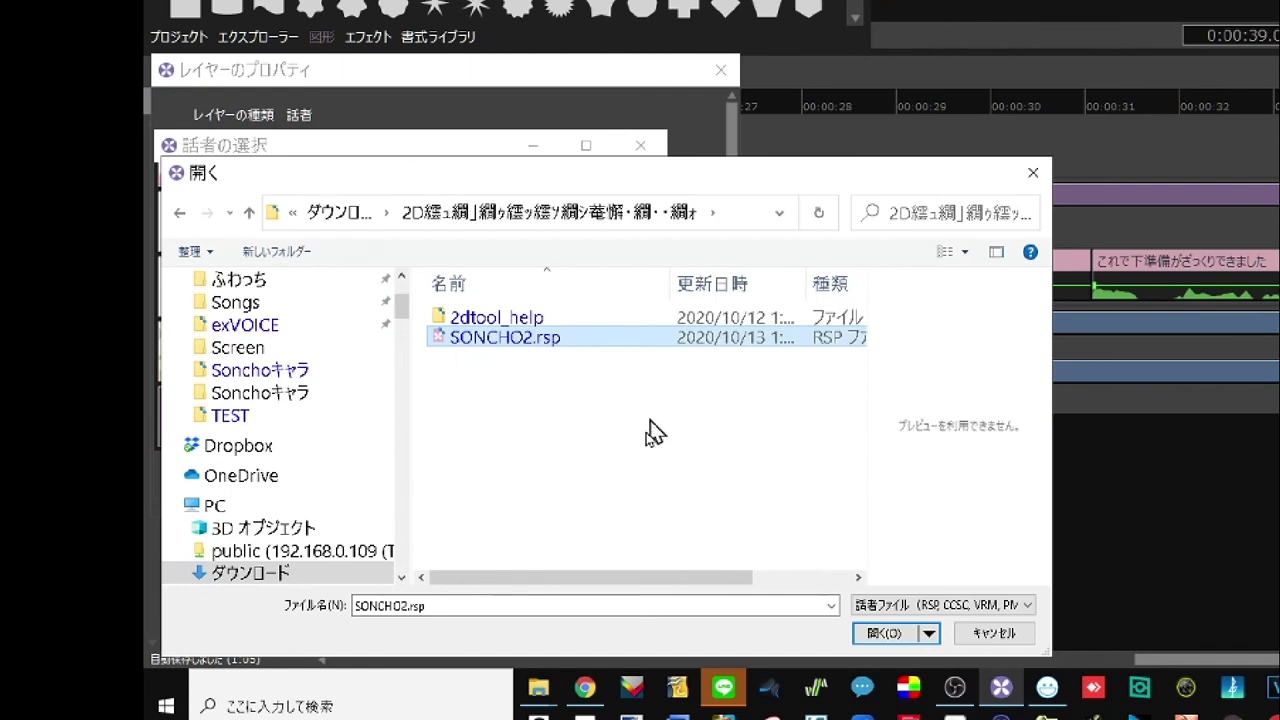
left_click(883, 633)
left_click(570, 478)
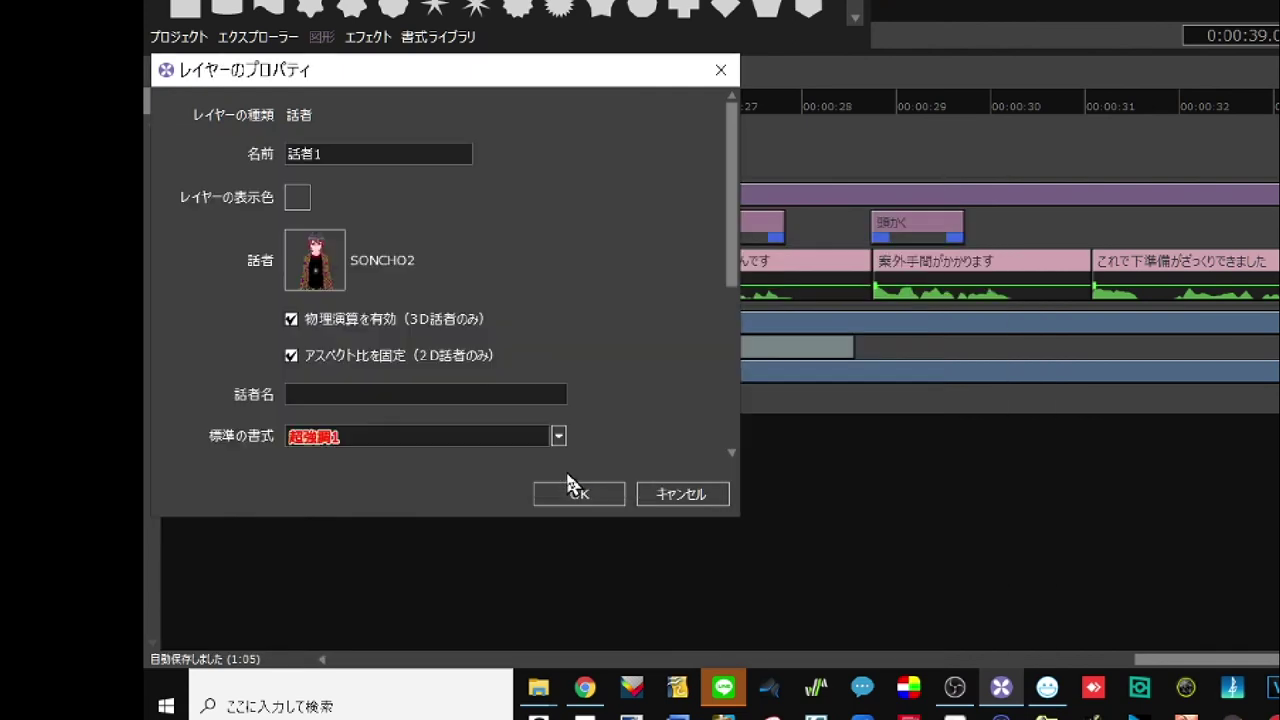
left_click(572, 490)
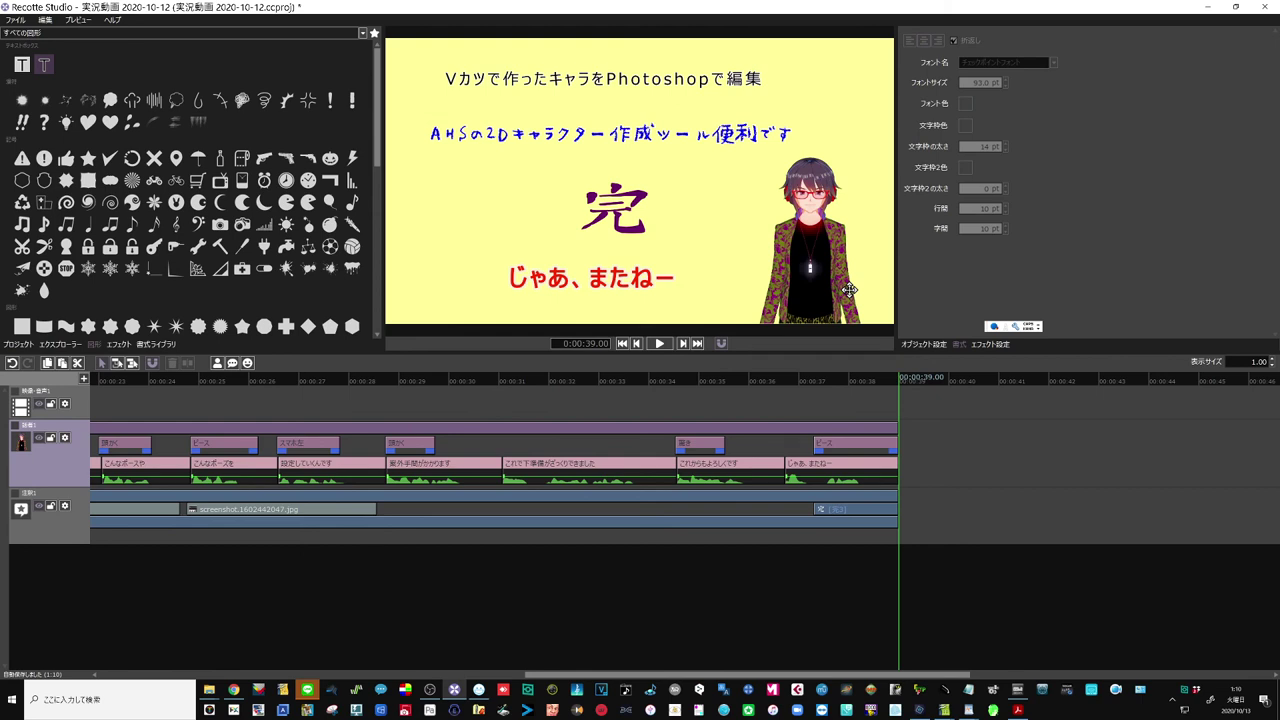
Set the speaker layer's character back to Soncho
double_click(68, 445)
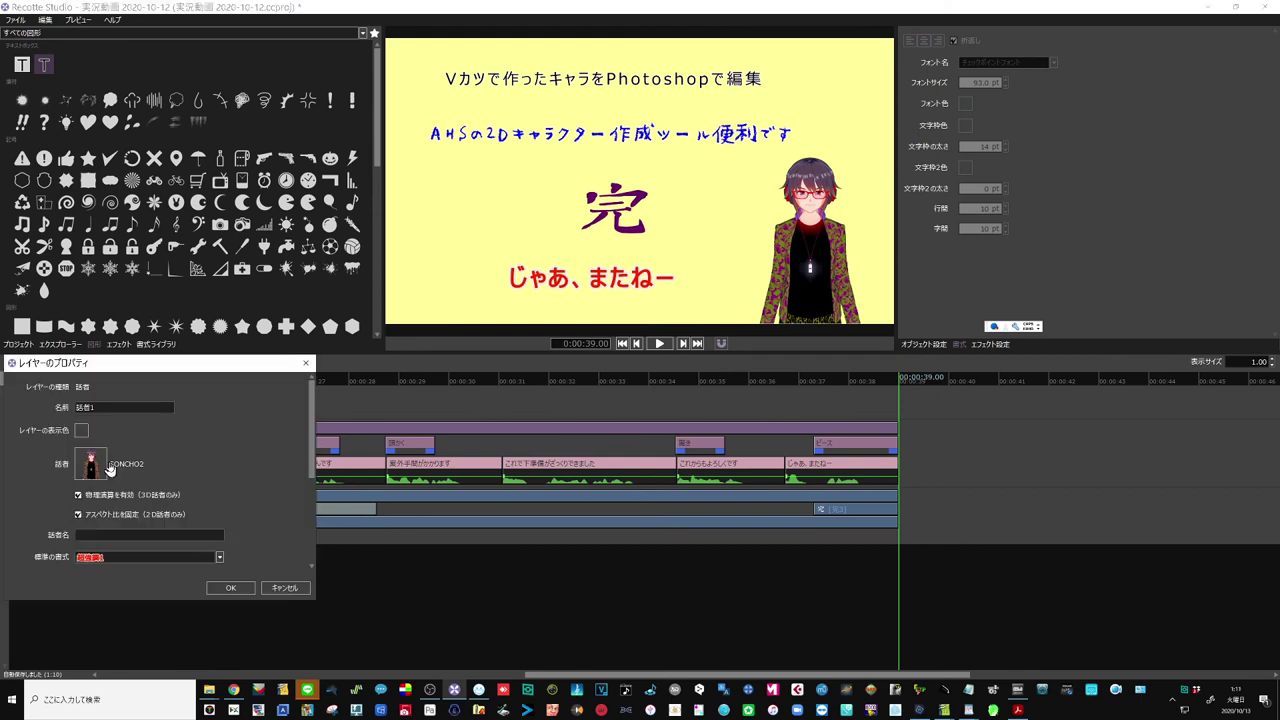
left_click(104, 470)
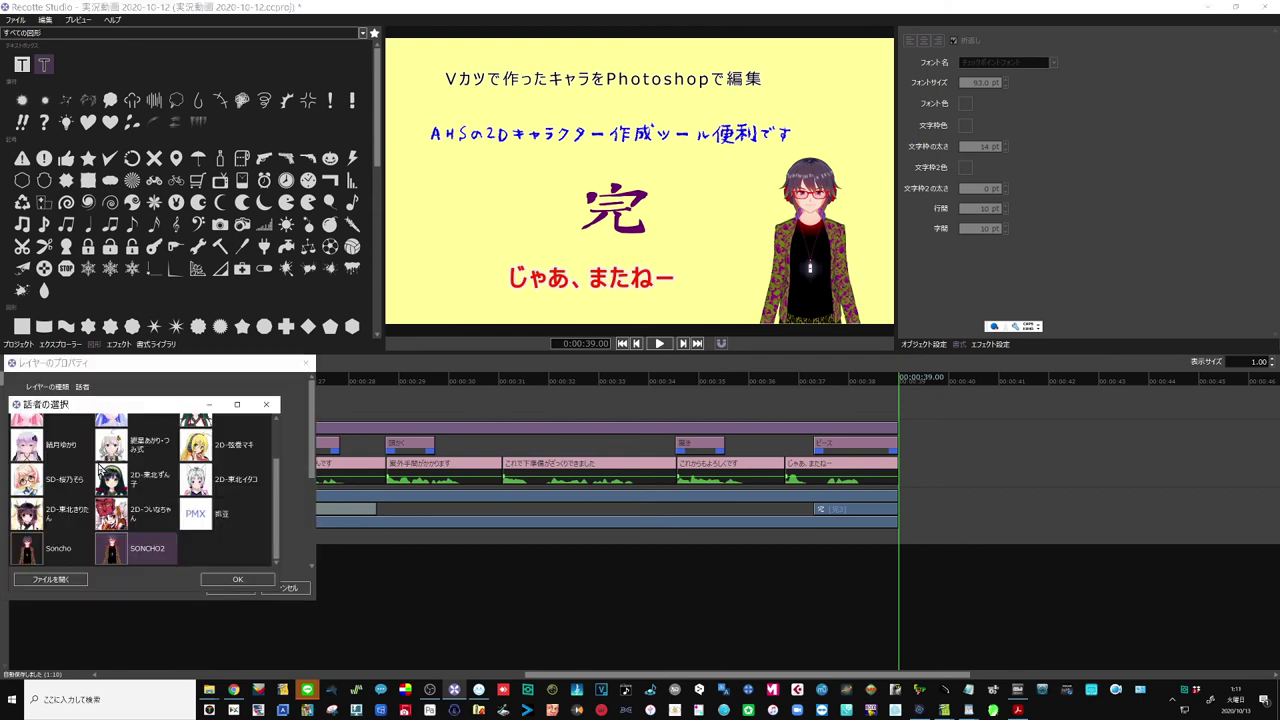
left_click(40, 550)
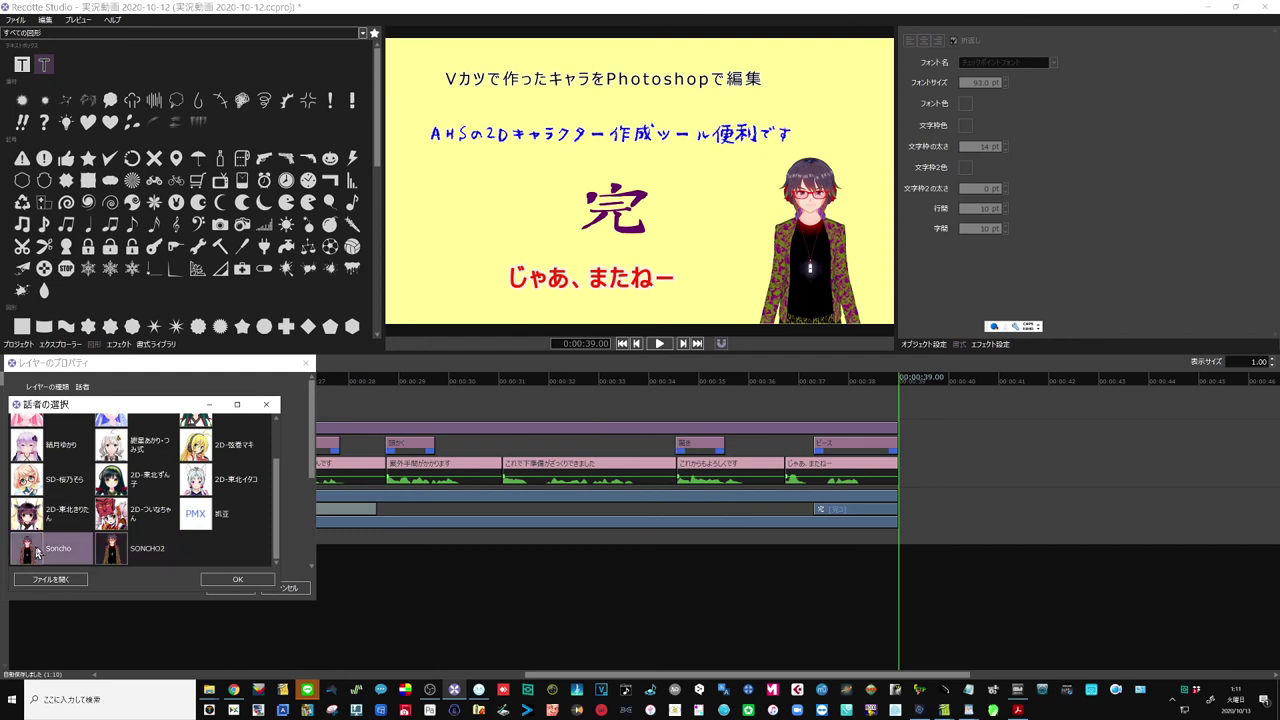
left_click(228, 579)
left_click(235, 588)
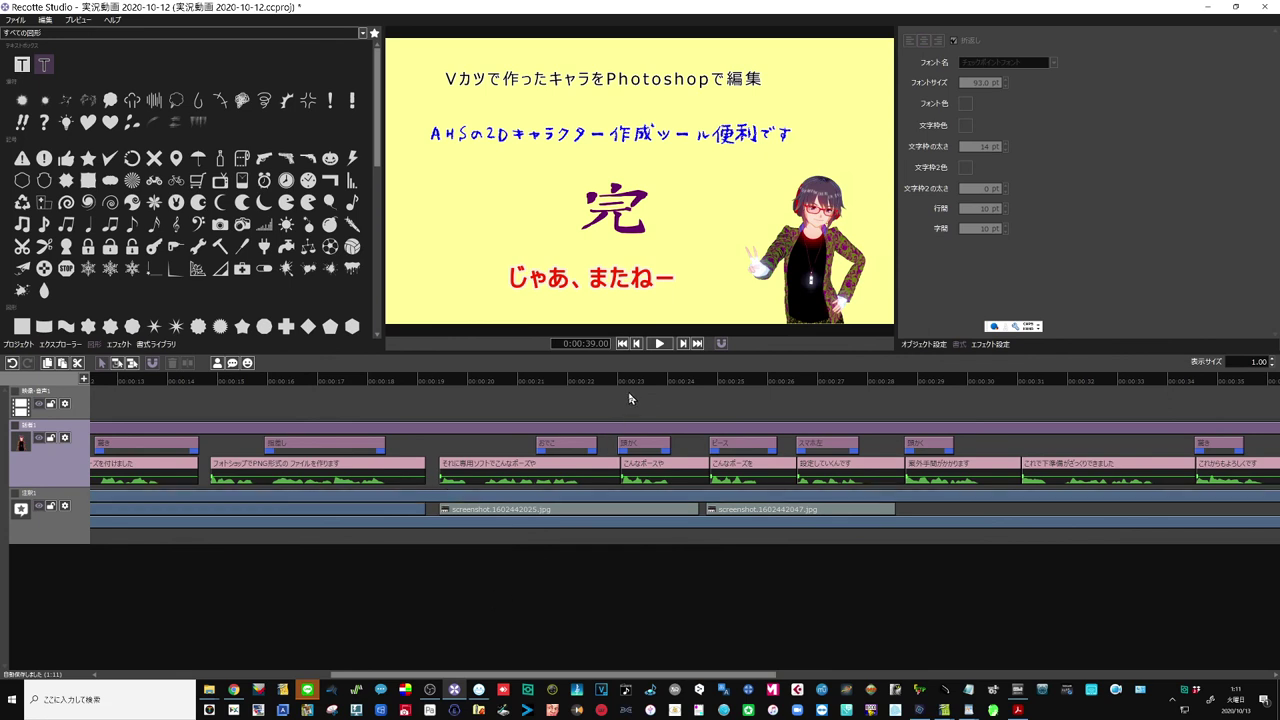
Rewind to the start and play the preview, showing the title and 「こんにちはSonchoです」 line
left_click(623, 343)
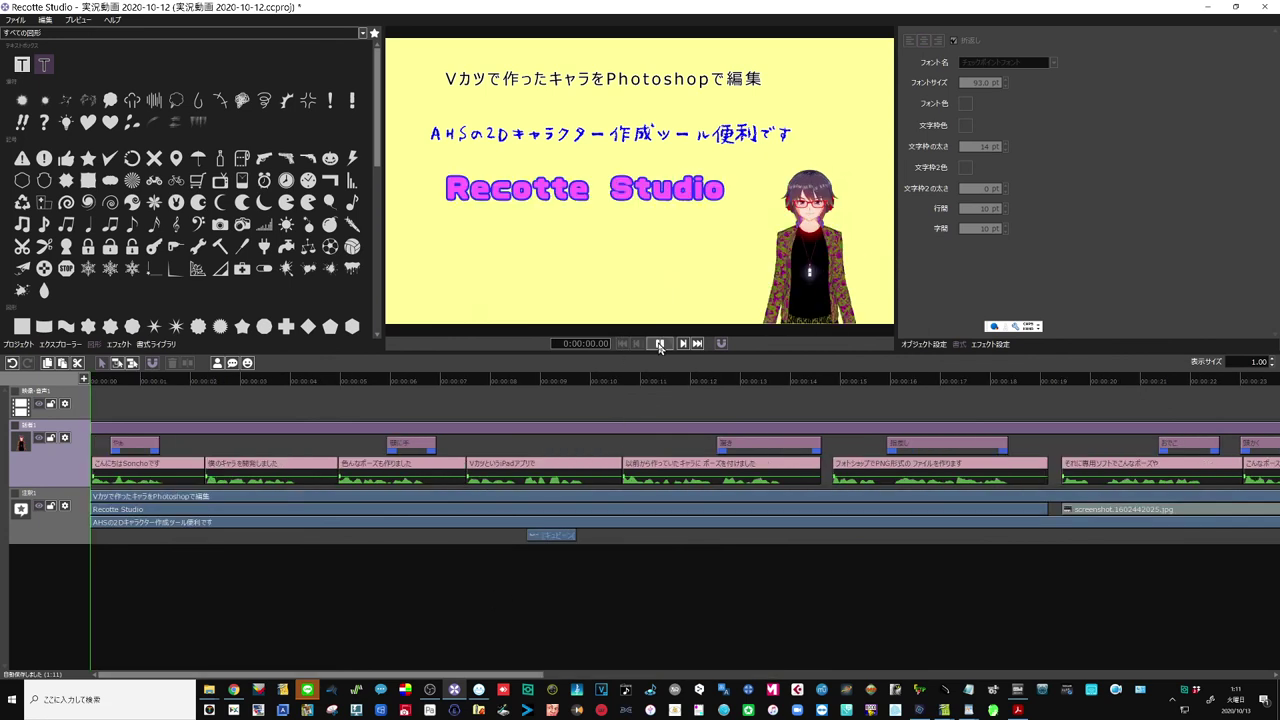
left_click(659, 344)
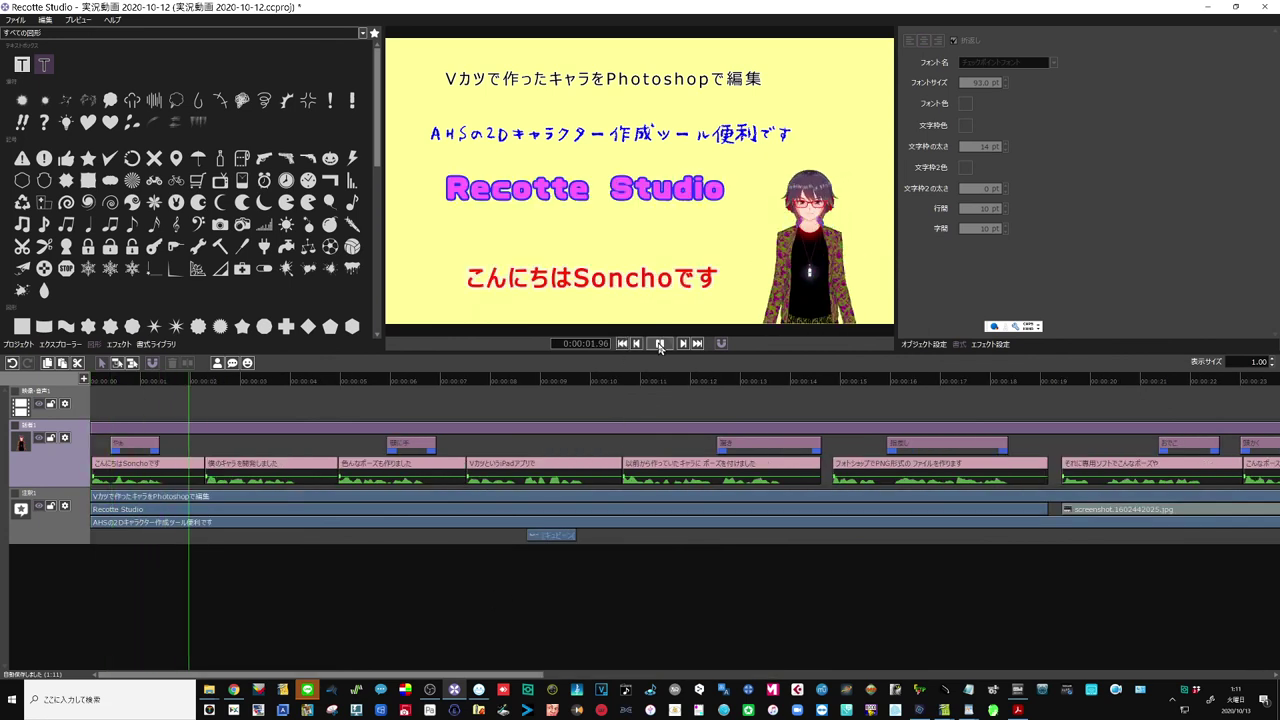